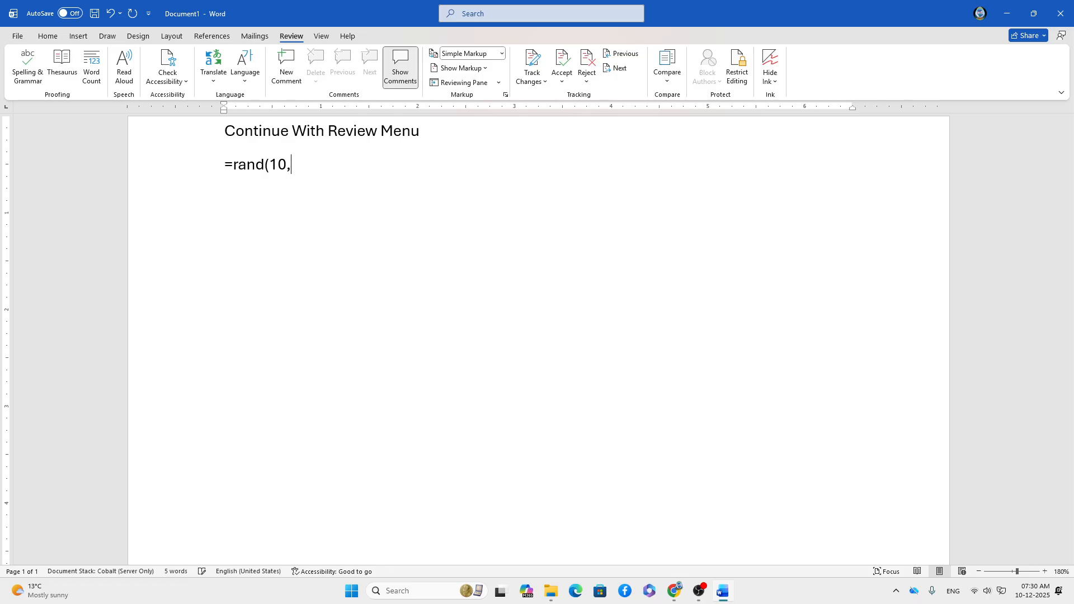
Complete the =rand(10,10) formula to generate ten sample paragraphs under the title.
text(0))
key(Return)
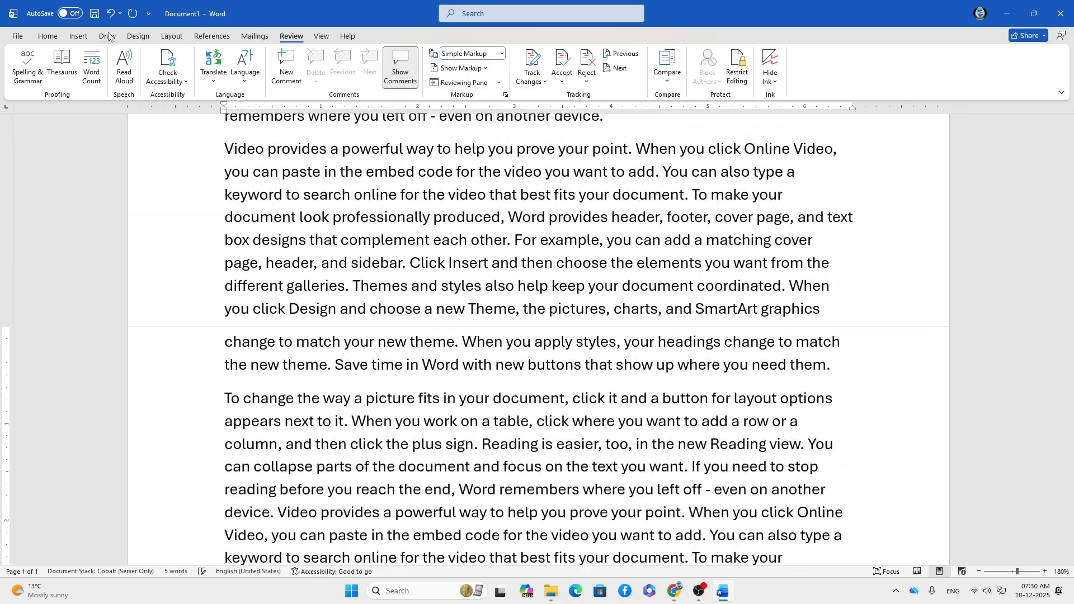
Show the Draw ribbon's pens and inking tools, then return to the top of the document.
click(255, 36)
scroll(387, 157, down, 3)
scroll(478, 306, up, 3)
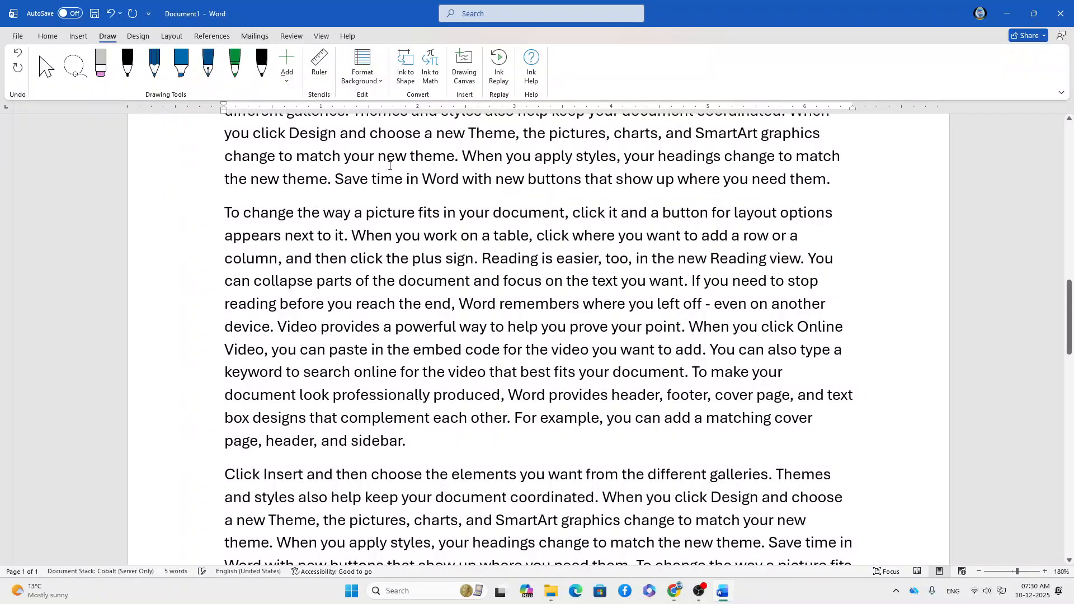
scroll(478, 306, down, 3)
scroll(460, 305, up, 4)
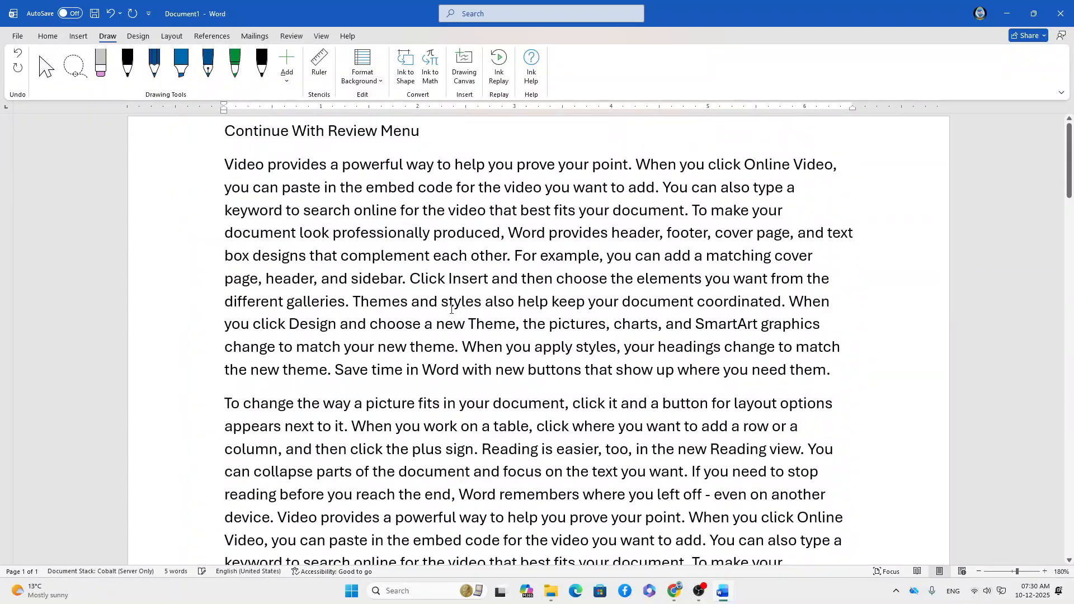
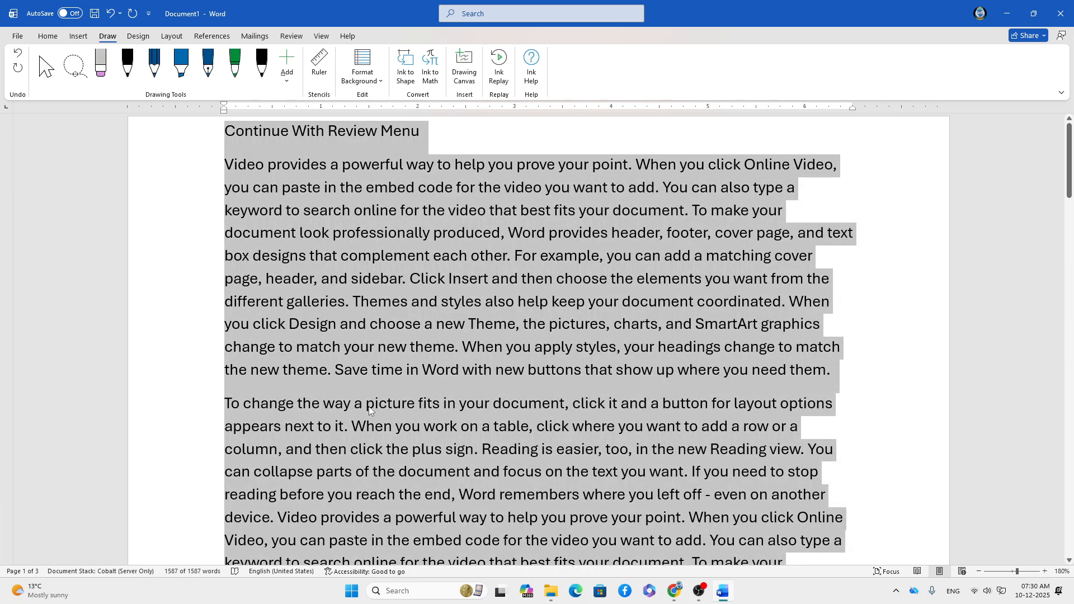
Paste the copied text at the end of the document, bringing it to 3174 words.
key(ctrl+End)
key(ctrl+z)
key(ctrl+z)
key(ctrl+z)
key(ctrl+z)
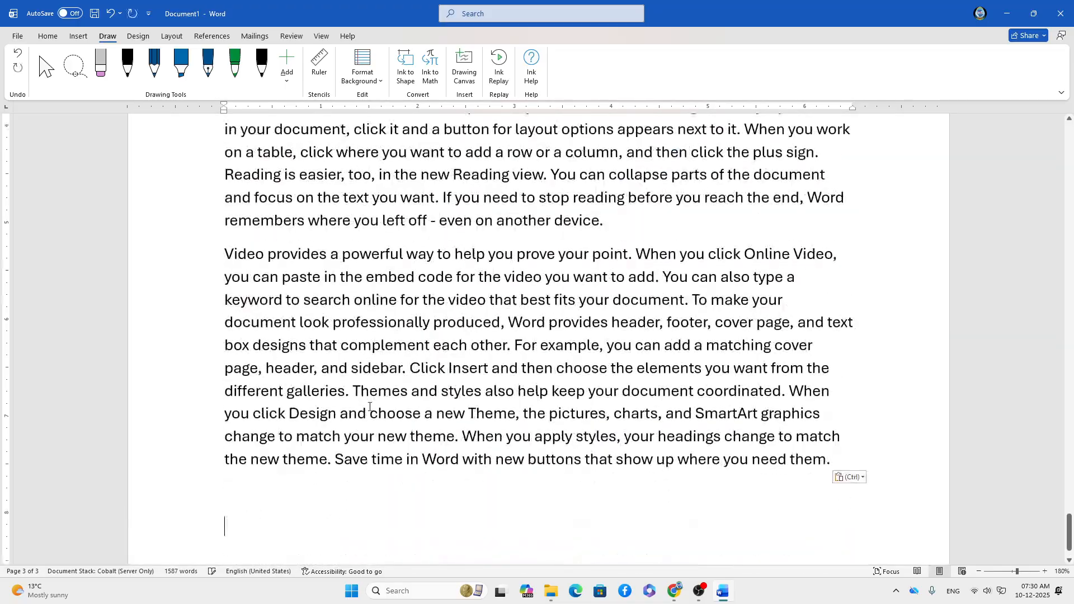
key(ctrl+z)
key(ctrl+z)
key(ctrl+z)
key(ctrl+z)
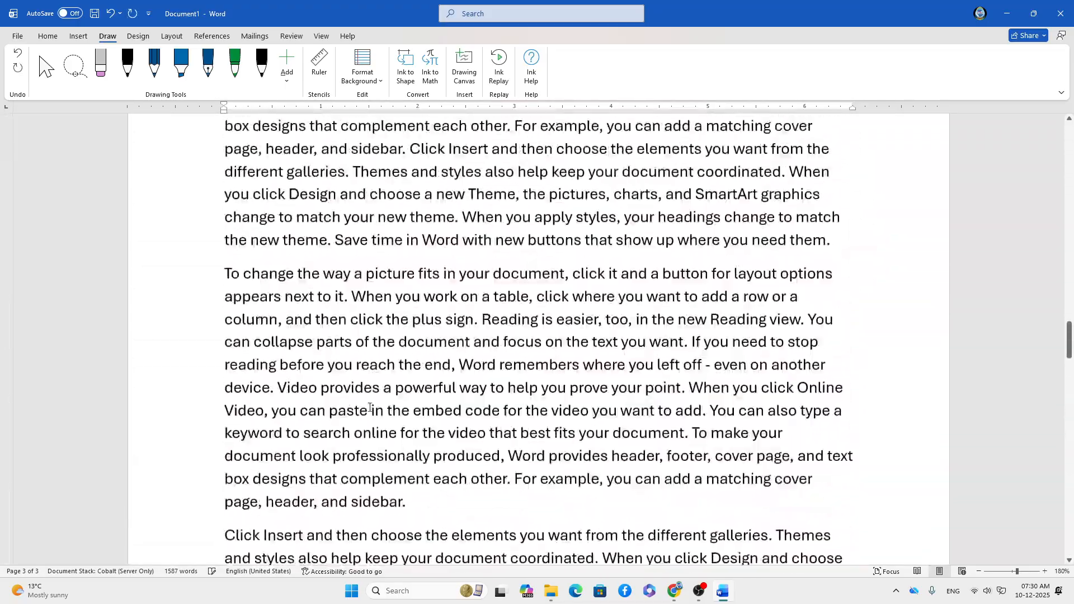
scroll(368, 407, up, 10)
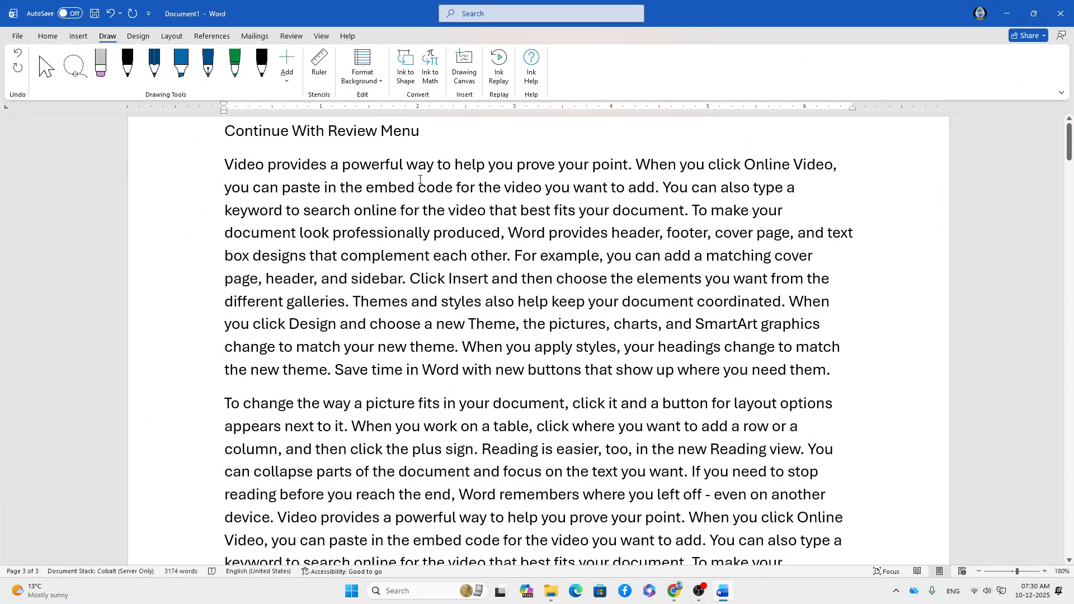
Insert a Plain Number 2 page number centred at the top of every page.
click(76, 39)
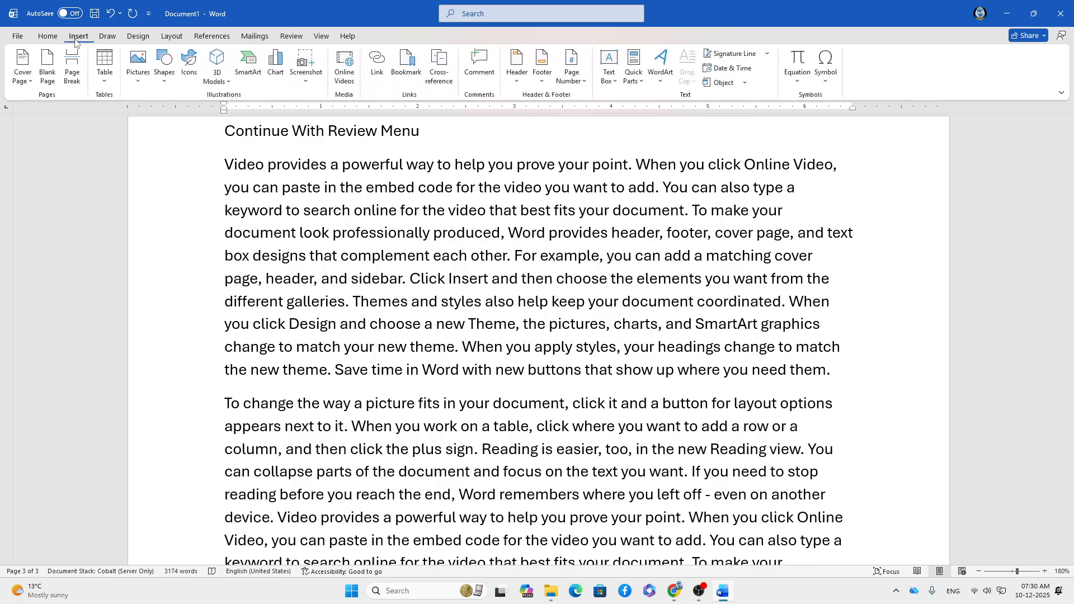
click(576, 85)
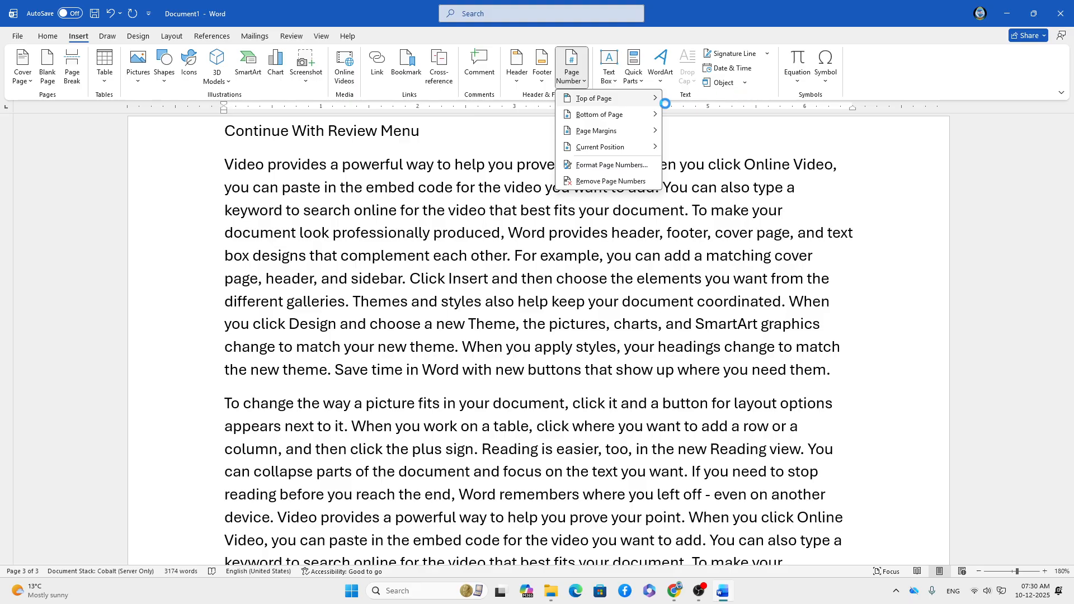
mouse_move(659, 99)
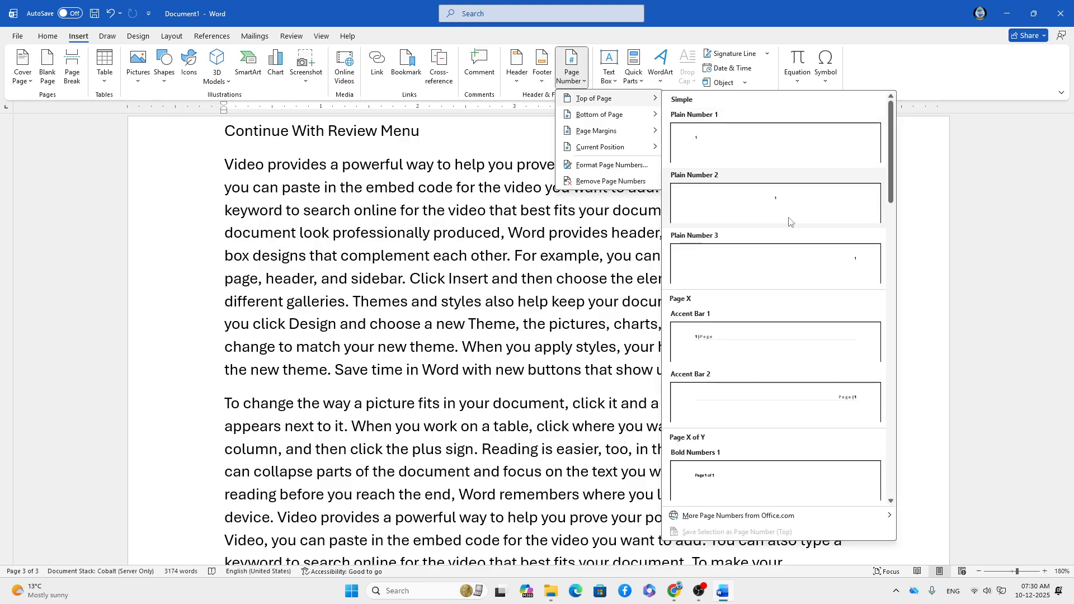
click(766, 213)
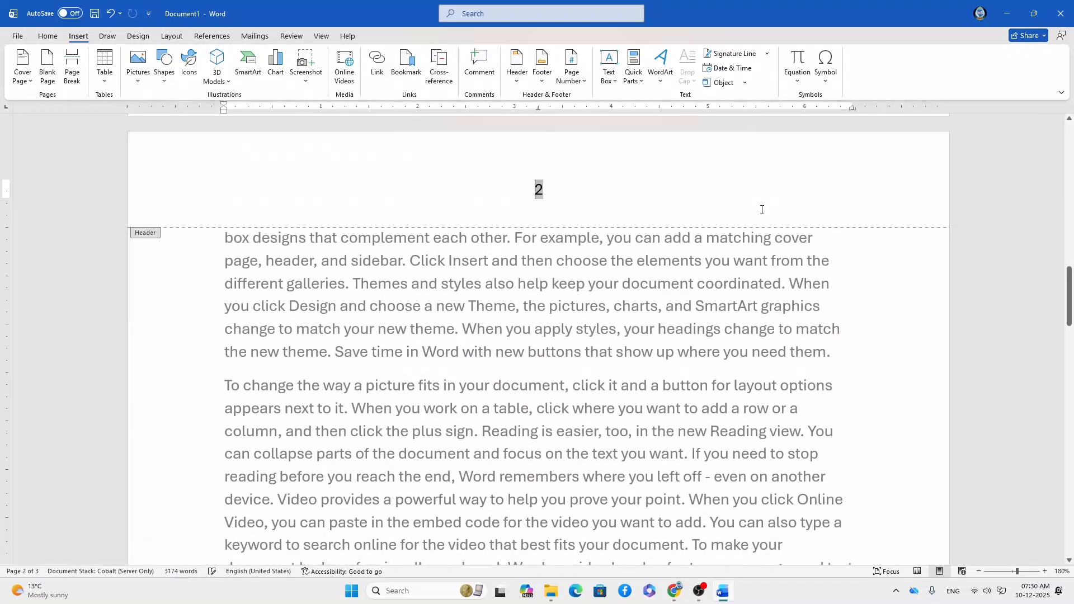
Close header editing and scroll through the document's pages.
click(626, 67)
scroll(554, 290, up, 3)
scroll(554, 290, up, 6)
scroll(554, 293, down, 11)
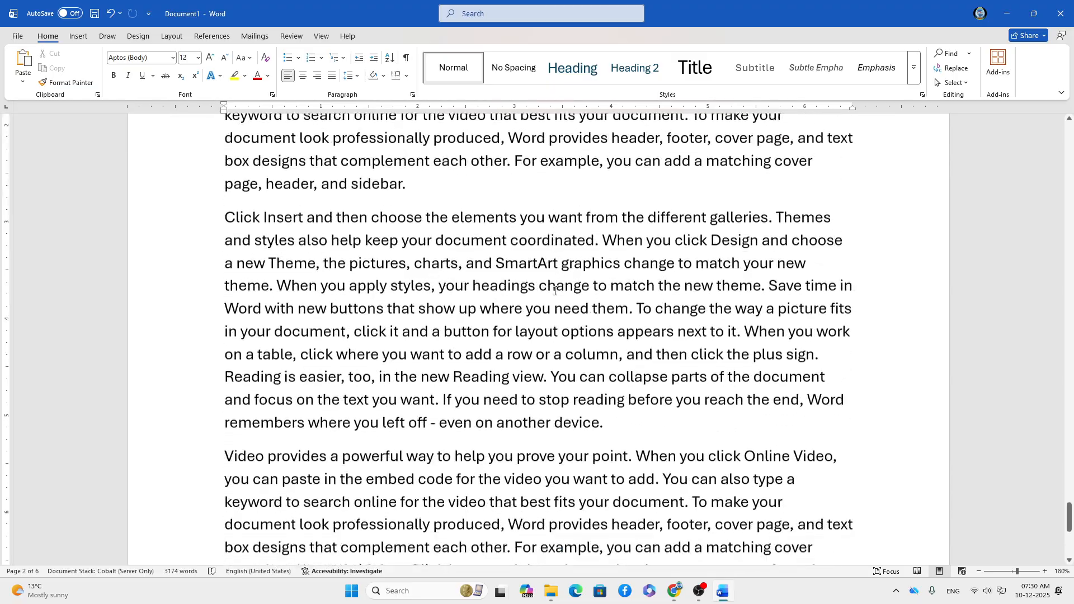
scroll(555, 293, up, 10)
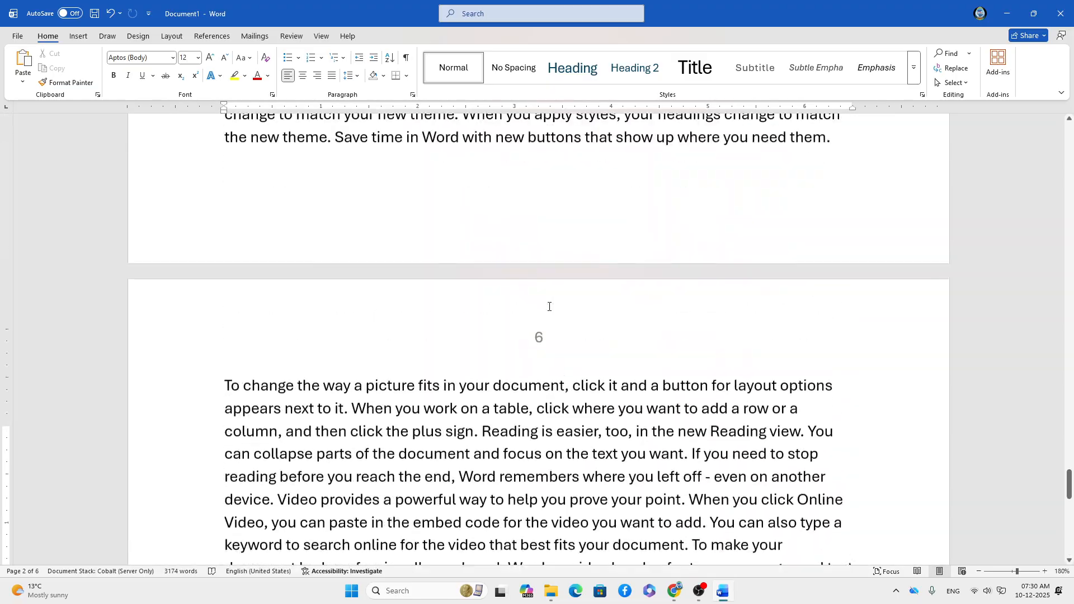
scroll(549, 306, down, 8)
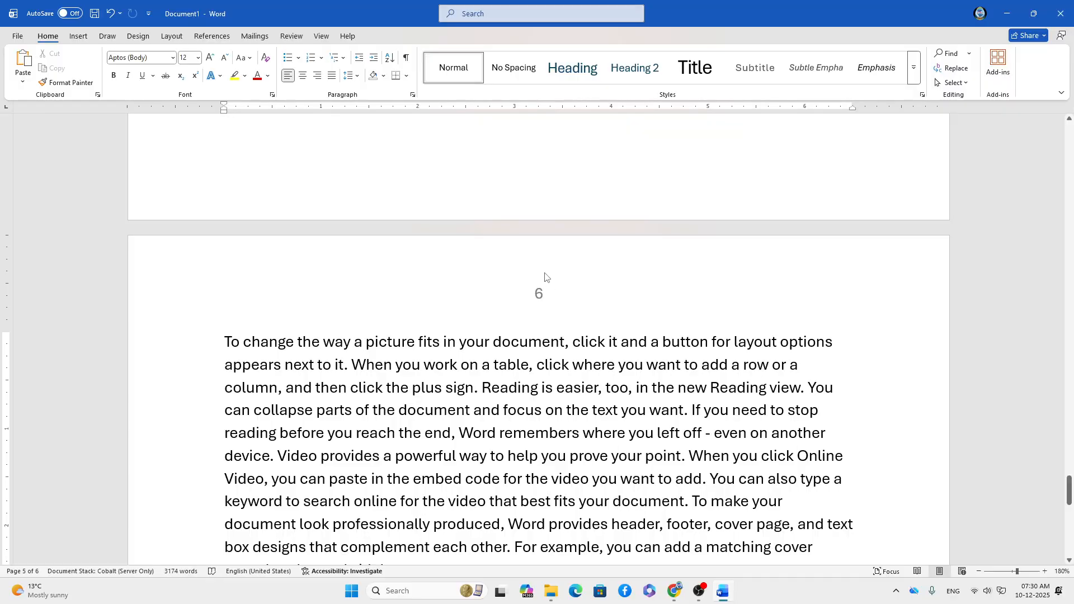
scroll(545, 273, up, 5)
scroll(546, 274, down, 5)
scroll(545, 274, up, 3)
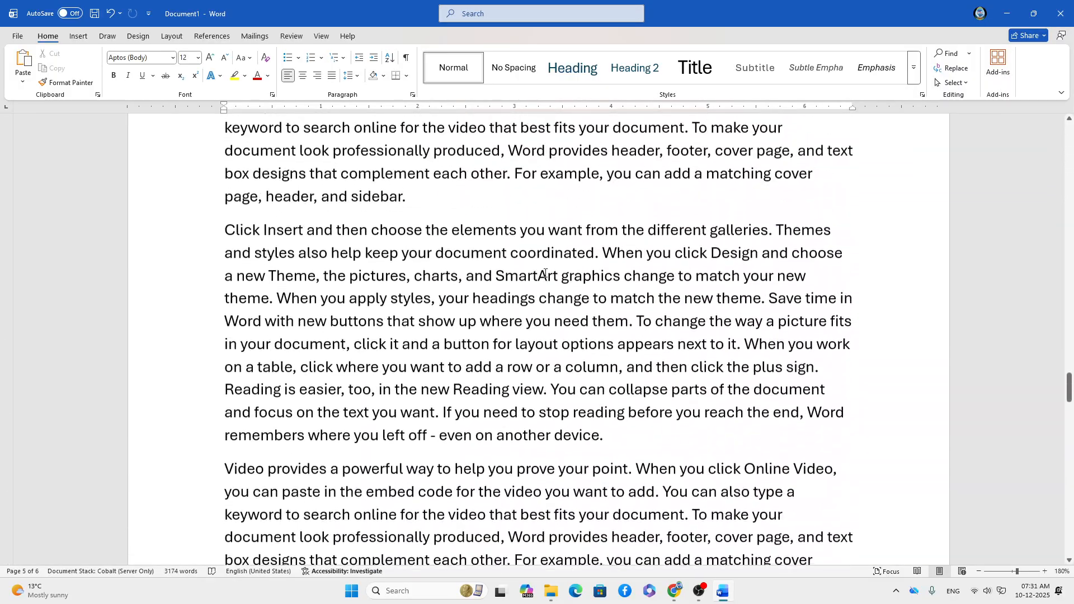
Select all 3174 words and justify them.
key(ctrl+a)
key(ctrl+j)
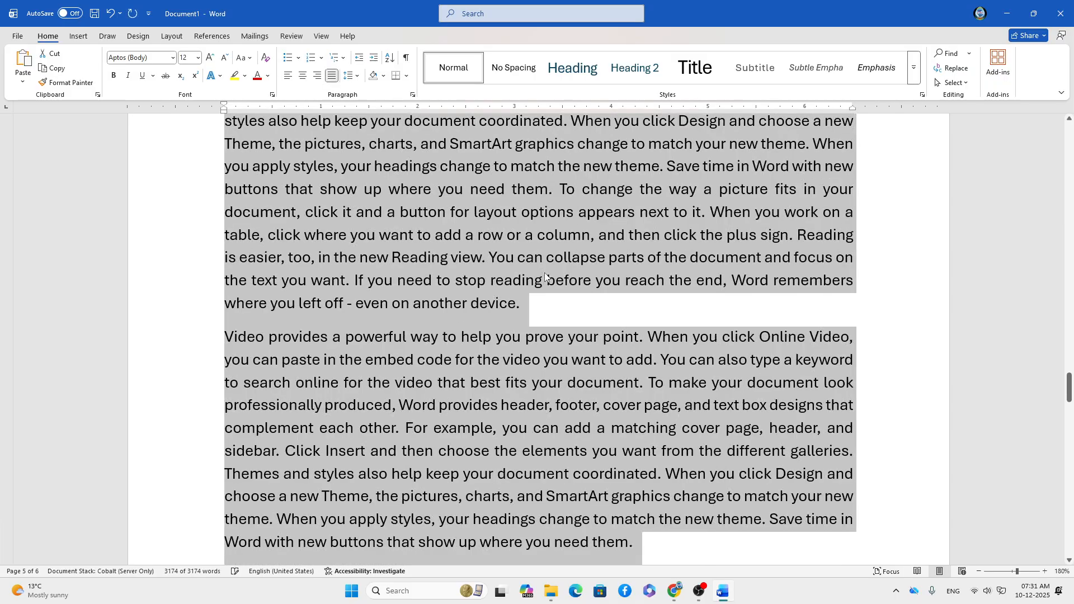
scroll(544, 274, up, 20)
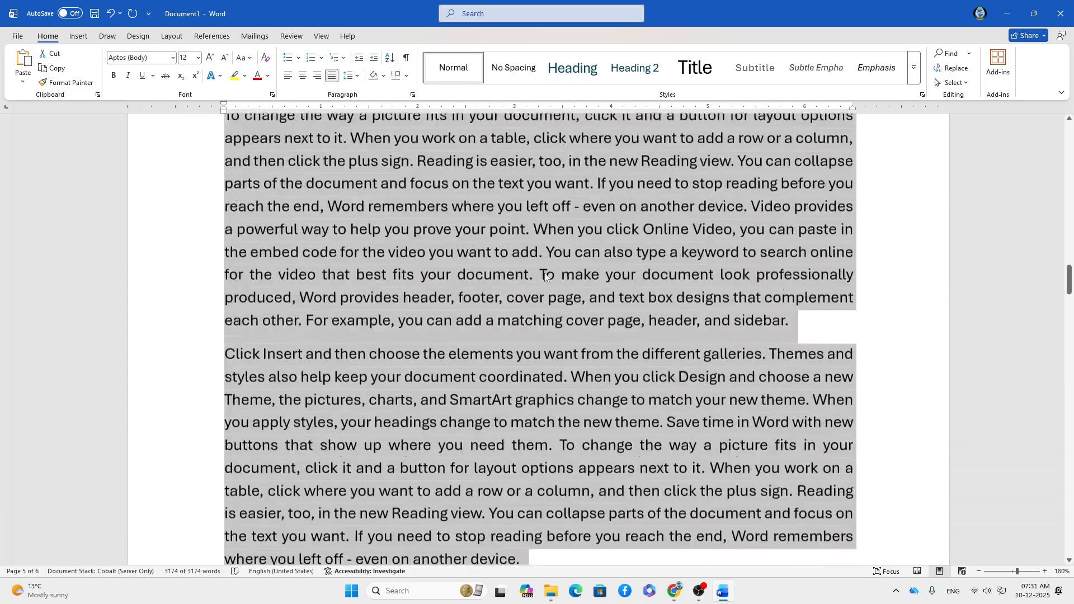
scroll(544, 274, up, 20)
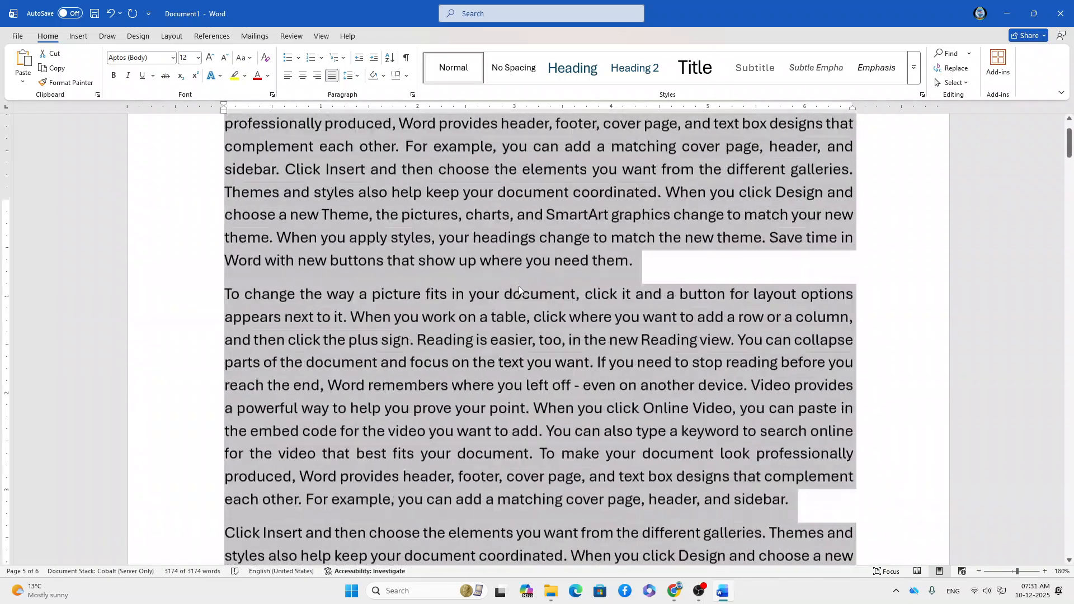
scroll(519, 289, up, 5)
Format the title 'Continue With Review Menu' as centred, Exotc350 Bd BT, 18 pt.
click(481, 296)
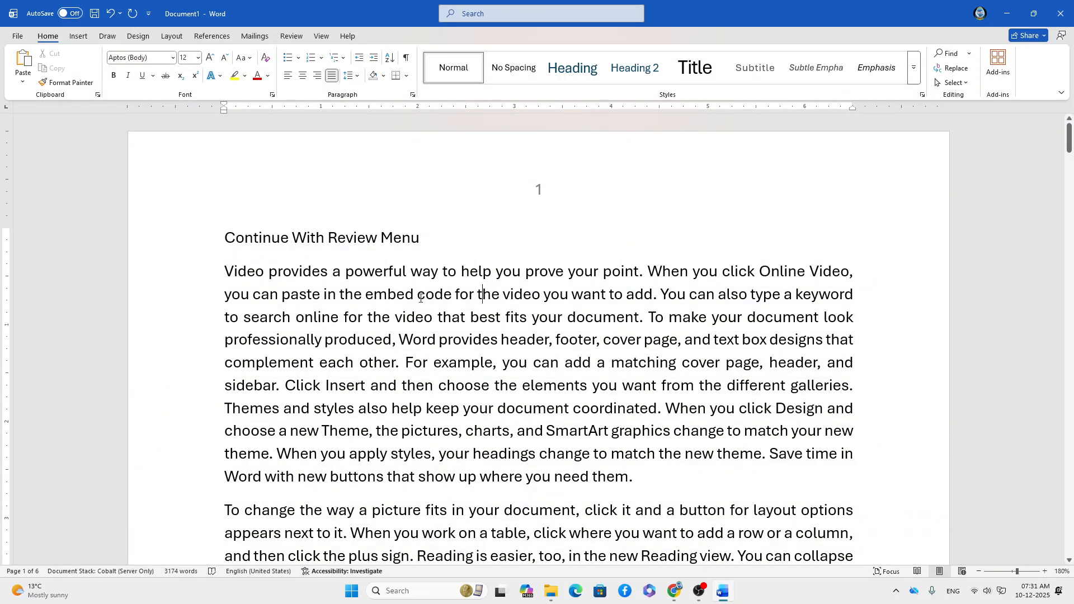
drag(425, 237, 212, 232)
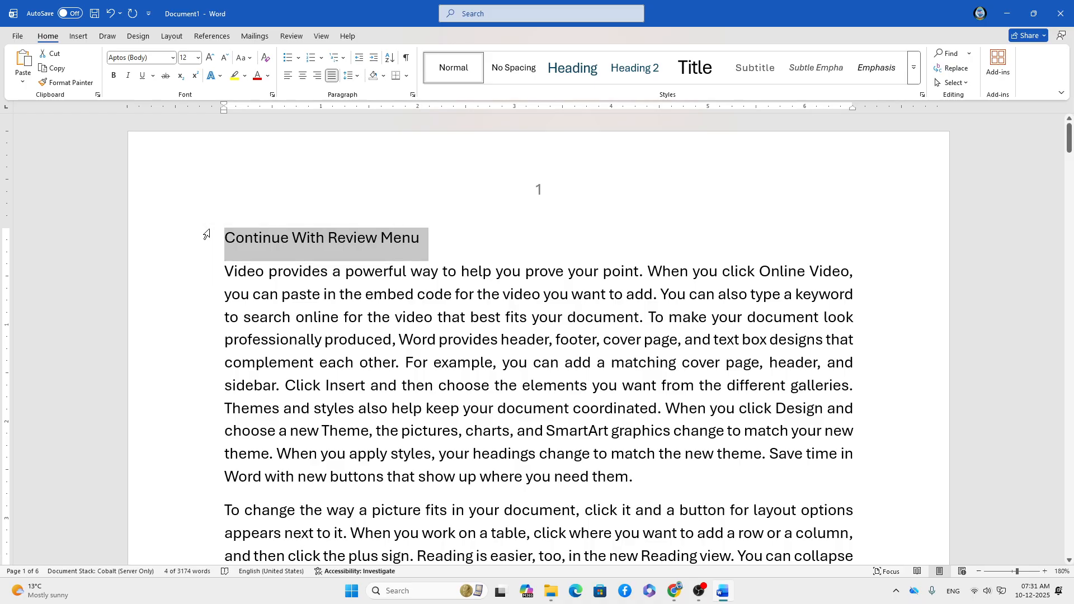
key(ctrl+e)
click(145, 57)
text(Exotc350 Bd BT)
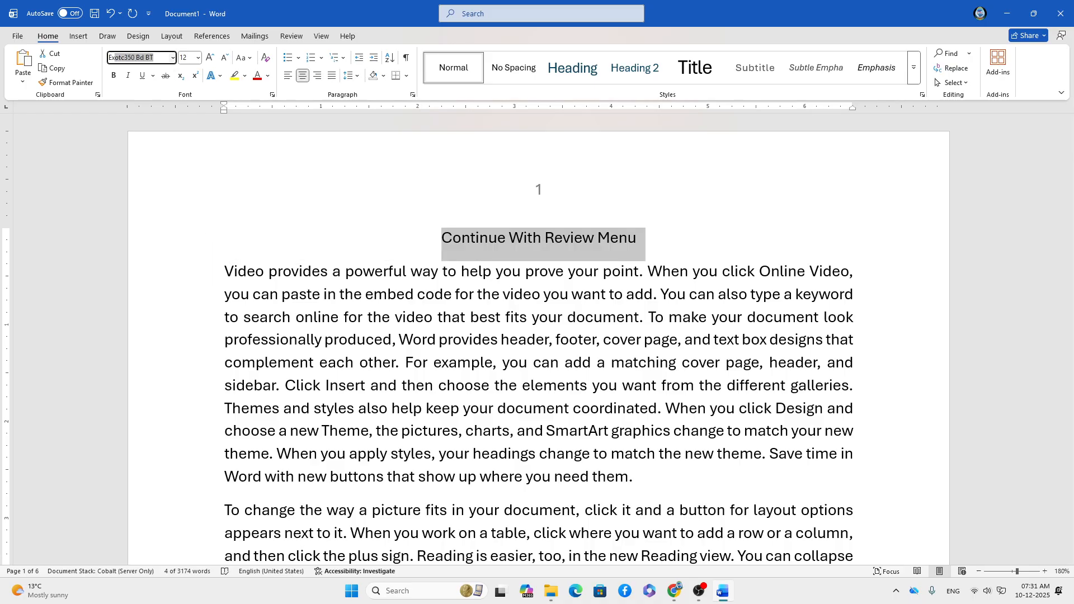
key(Return)
key(ctrl+shift+period)
key(ctrl+shift+period)
key(ctrl+shift+period)
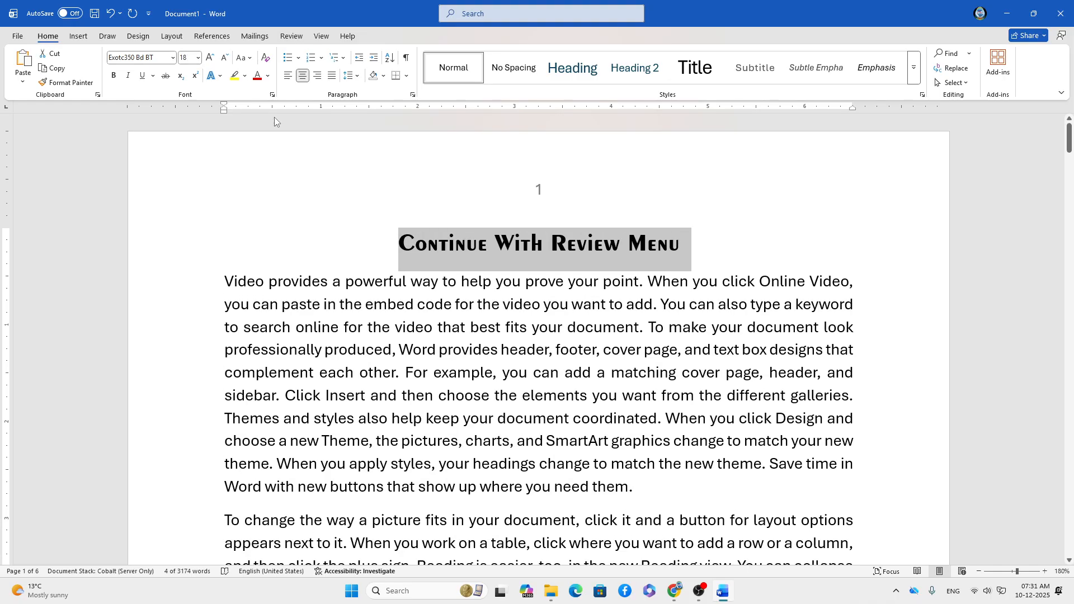
click(688, 199)
scroll(680, 203, down, 5)
scroll(679, 203, down, 6)
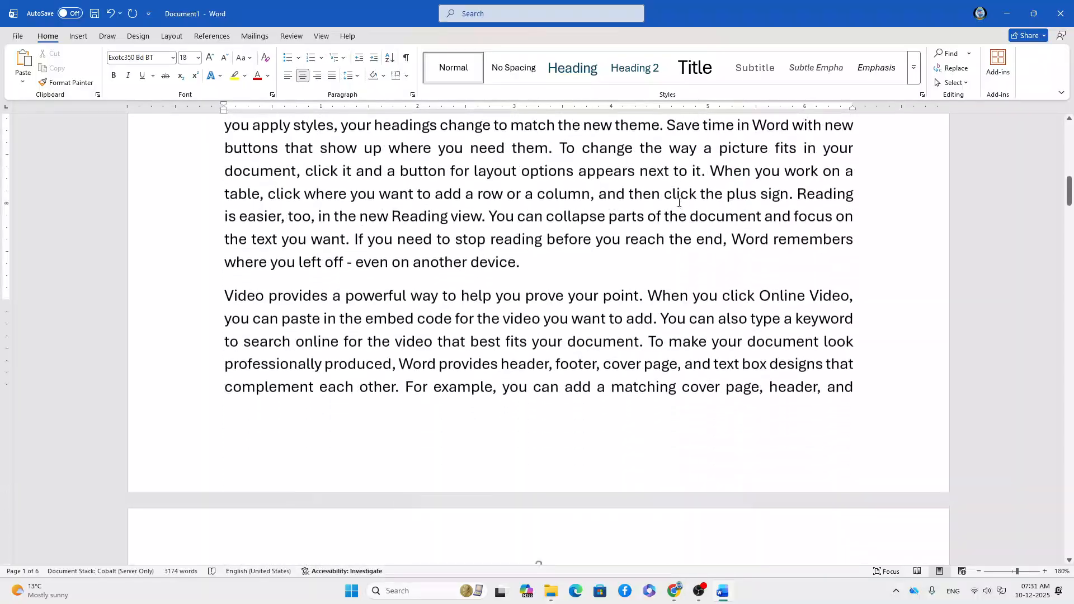
scroll(684, 202, up, 10)
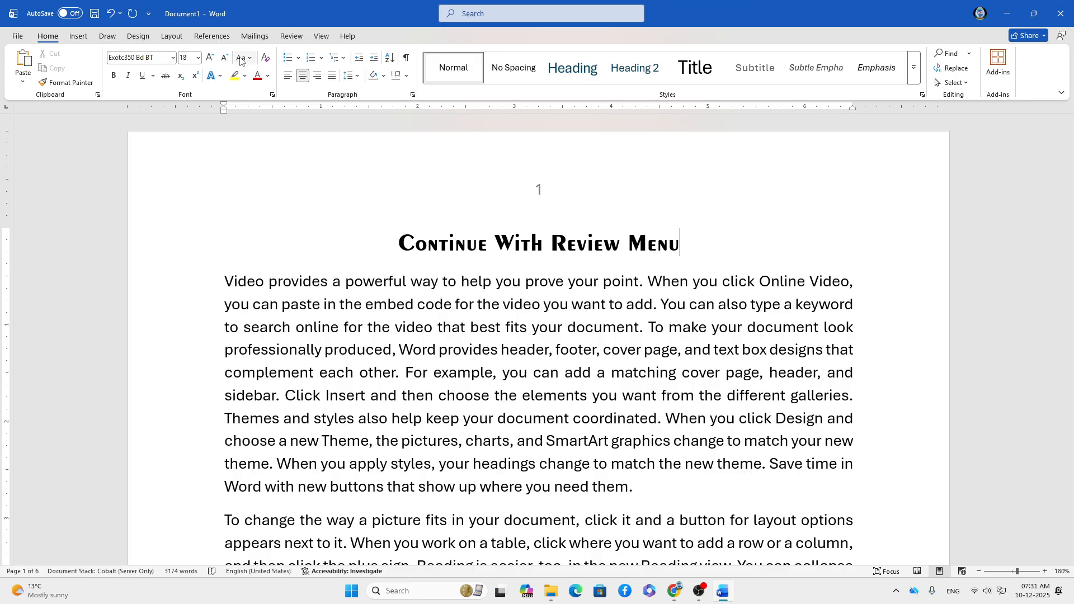
Switch the ribbon to the Review tab.
click(297, 37)
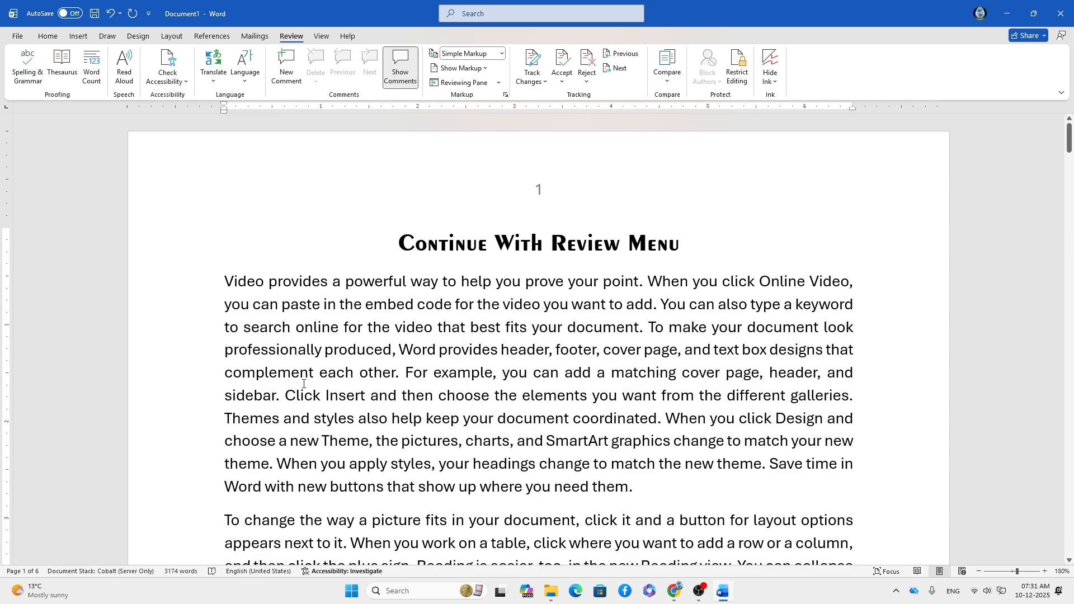
Select the word 'embed' in the first paragraph and add a new comment to it.
drag(366, 304, 413, 305)
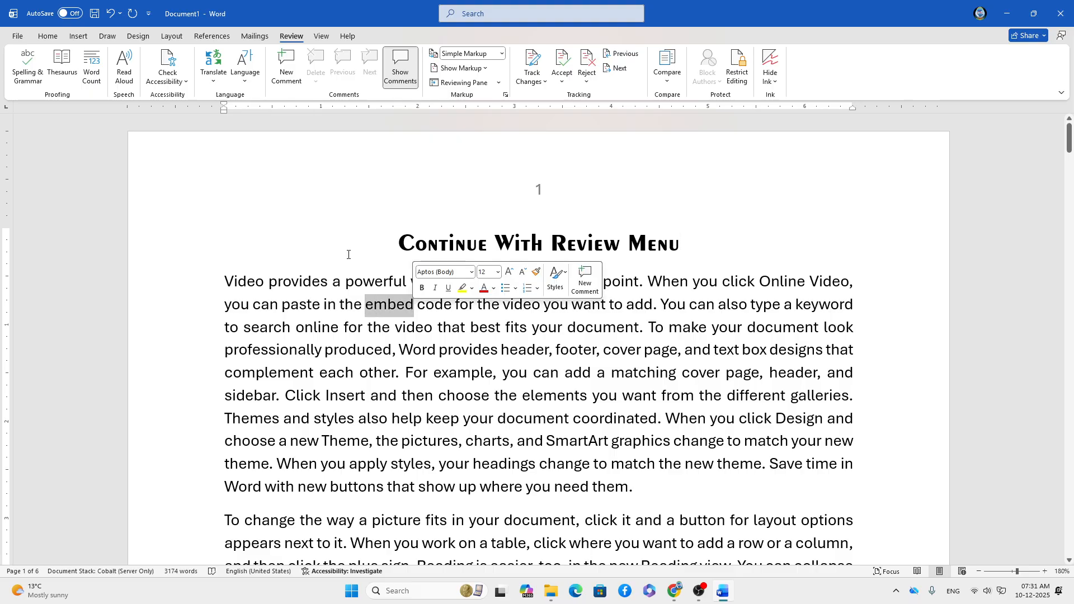
click(286, 70)
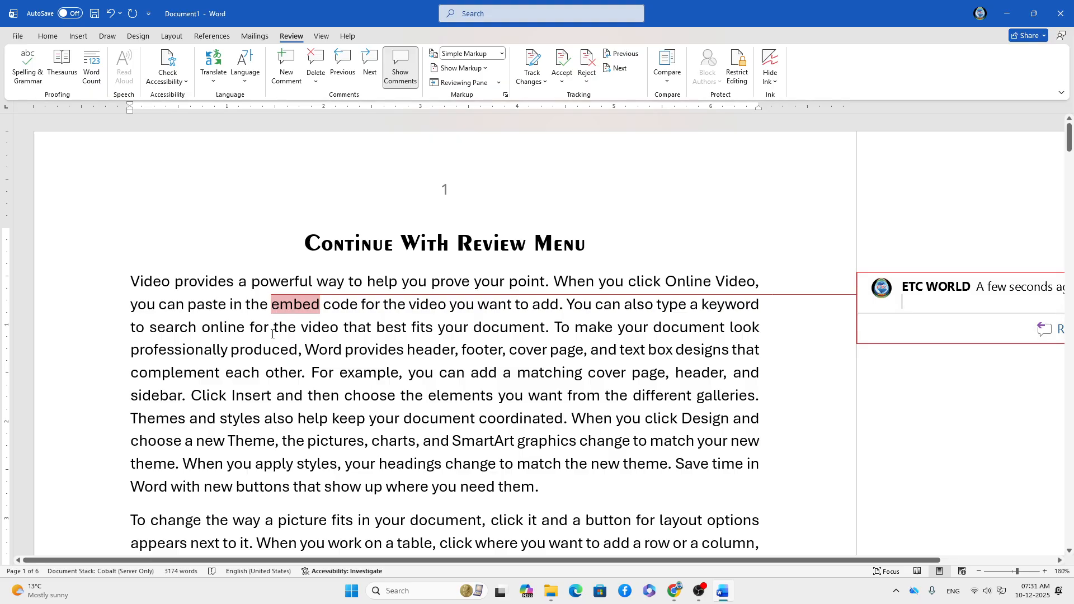
mouse_move(314, 315)
Select the opening sentence and try the embed comment's context menu, dismissing it each time.
drag(131, 279, 541, 282)
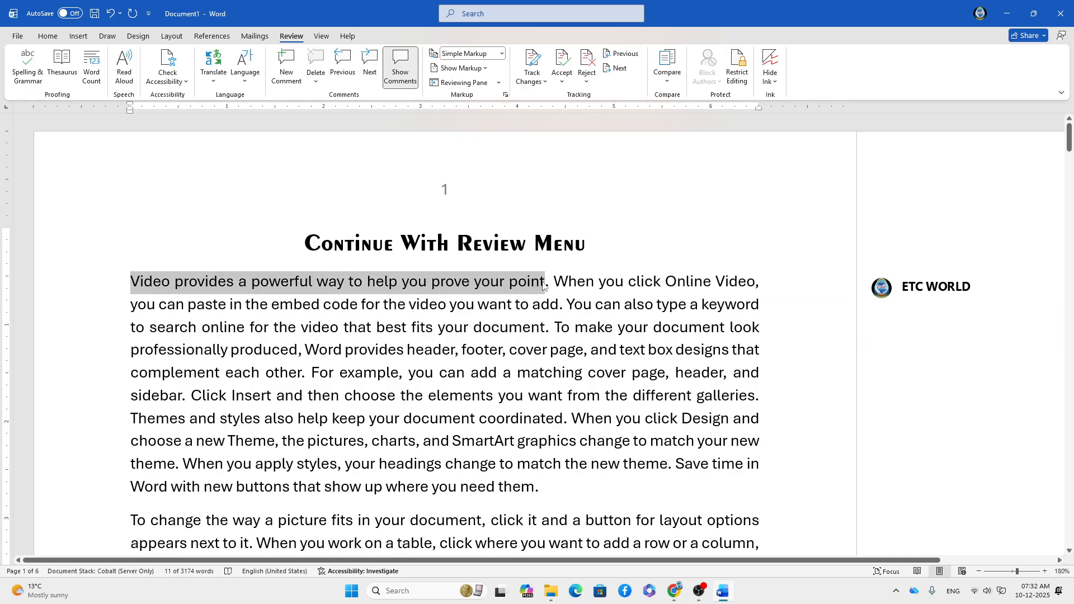
click(873, 321)
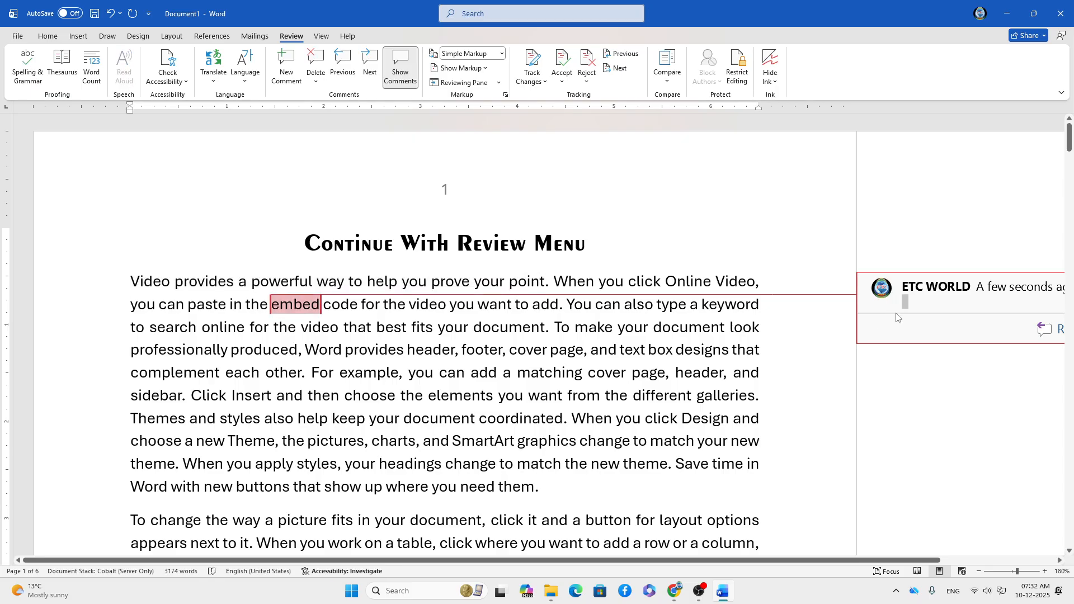
right_click(896, 321)
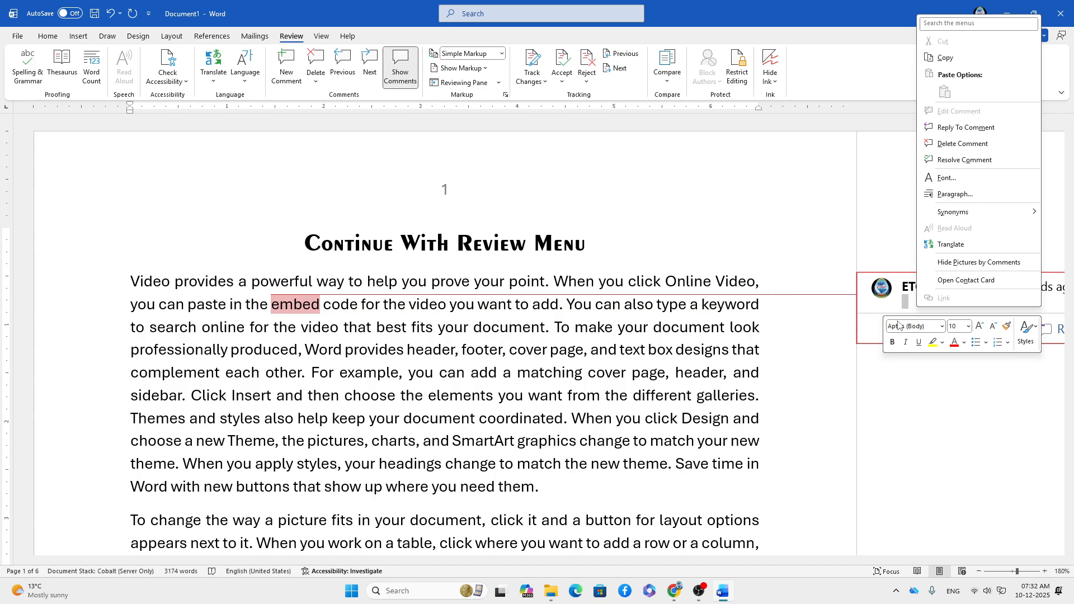
key(Escape)
drag(128, 282, 545, 287)
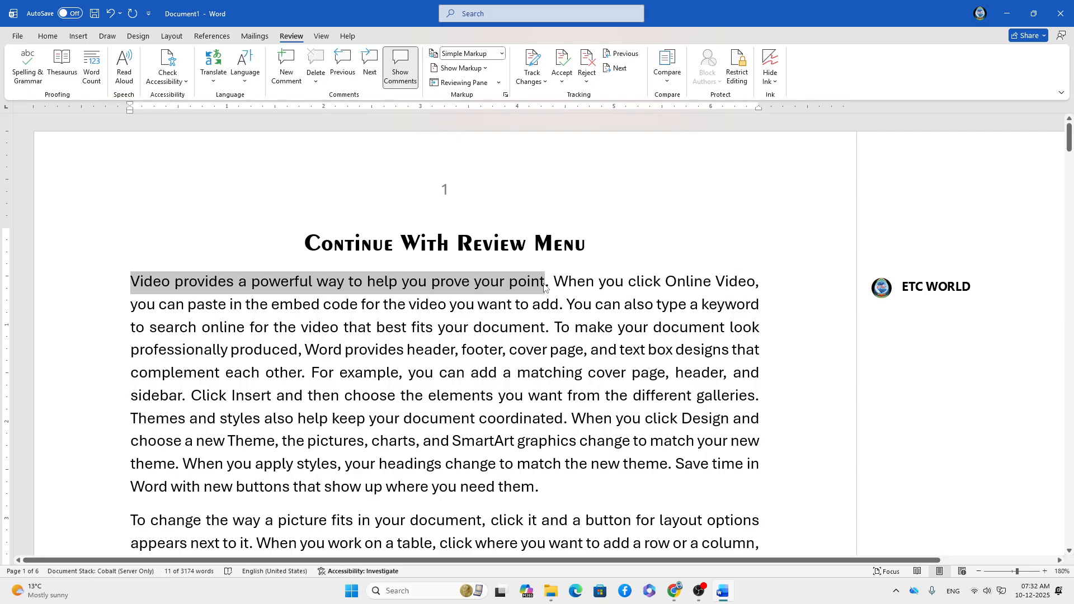
click(875, 330)
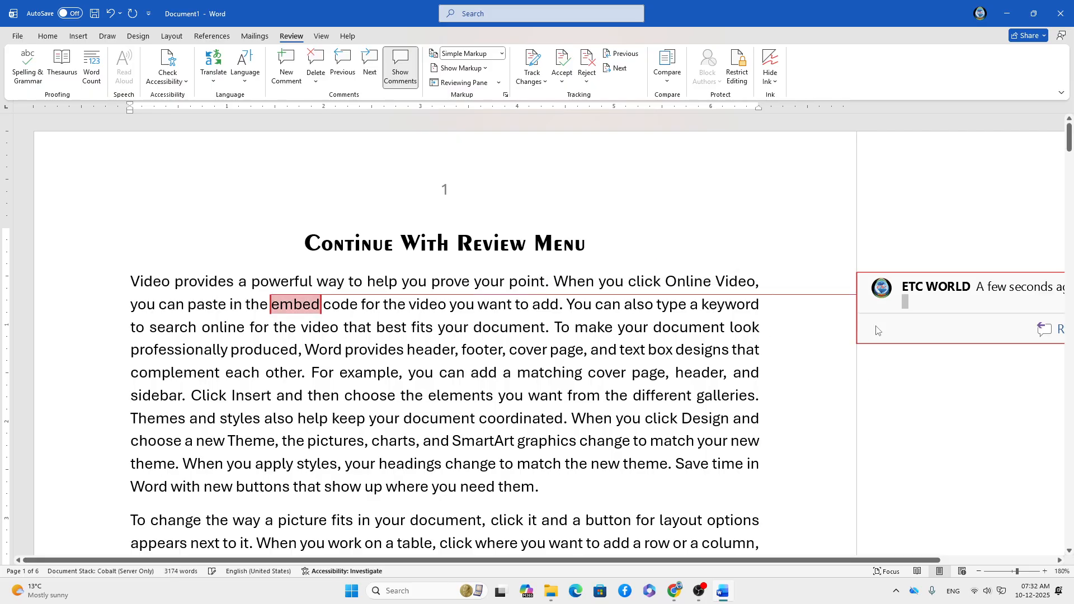
right_click(903, 304)
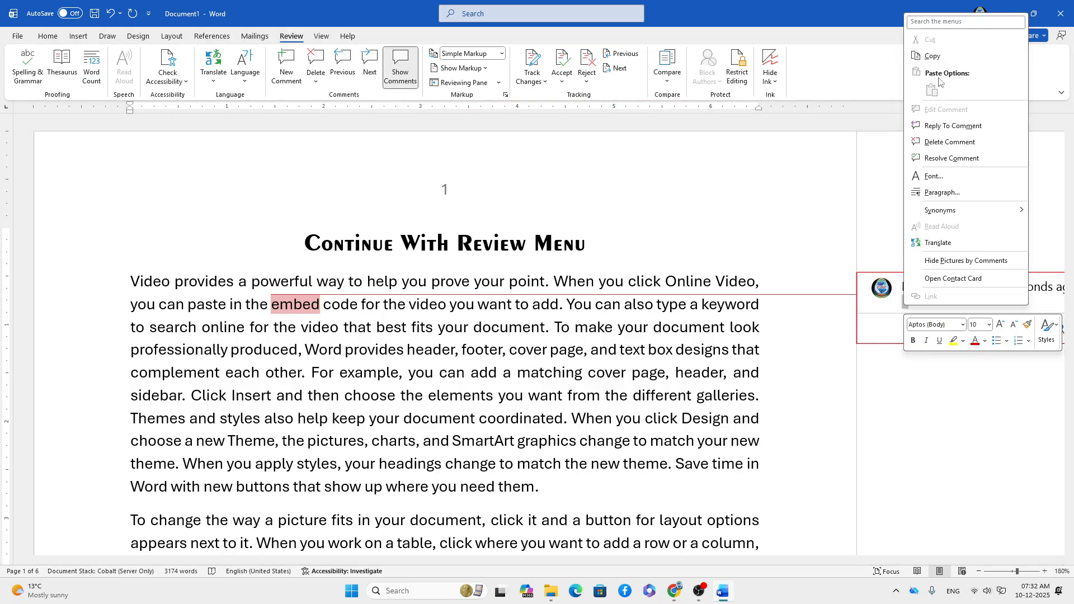
click(310, 296)
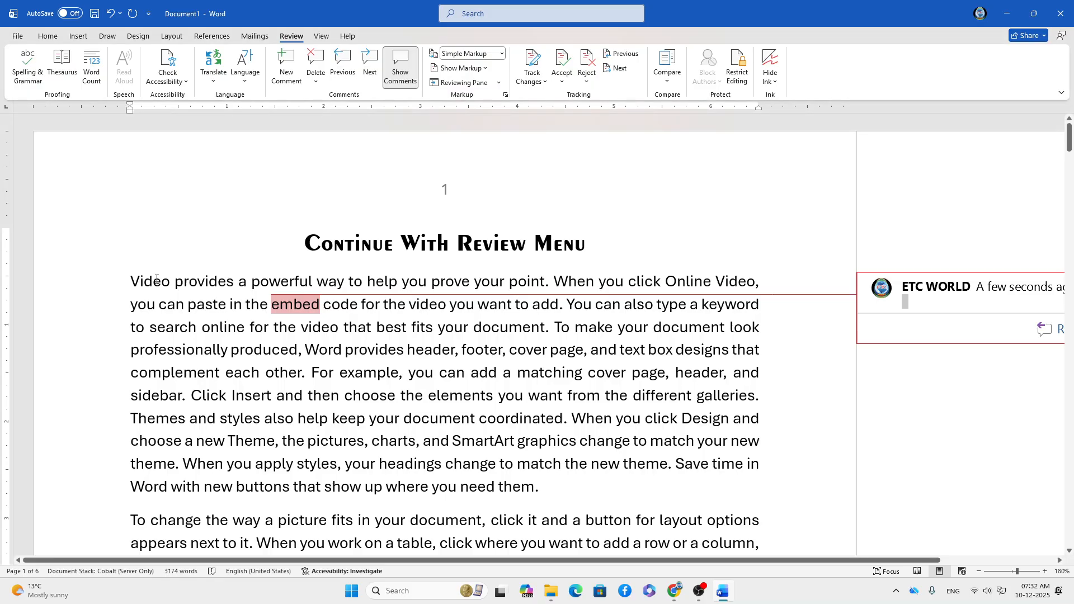
Copy 'Video provides a powerful way to help you prove your point' into the embed comment.
drag(132, 281, 554, 281)
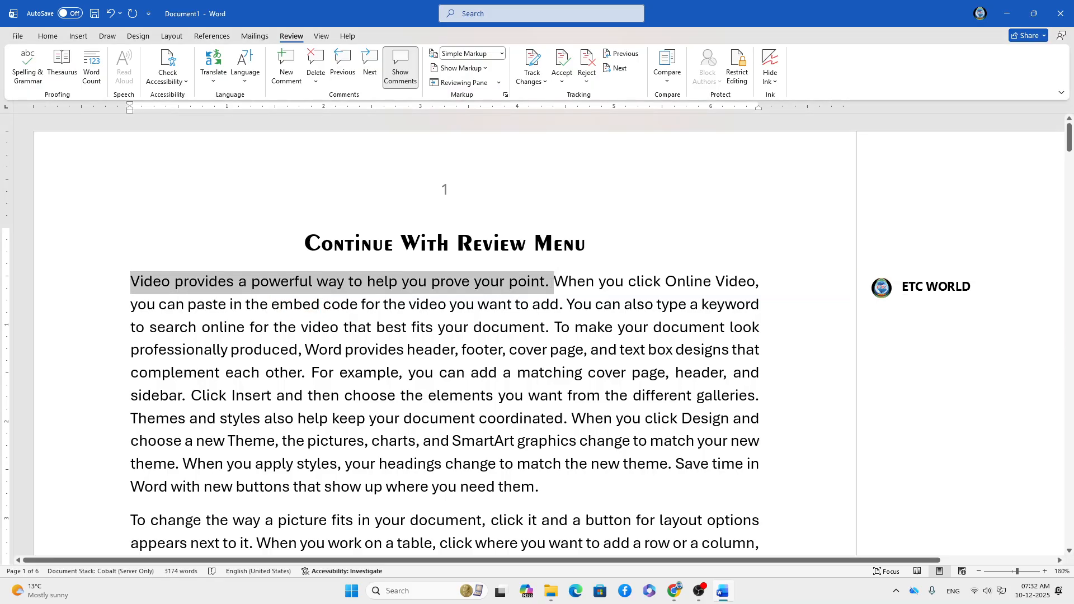
right_click(546, 282)
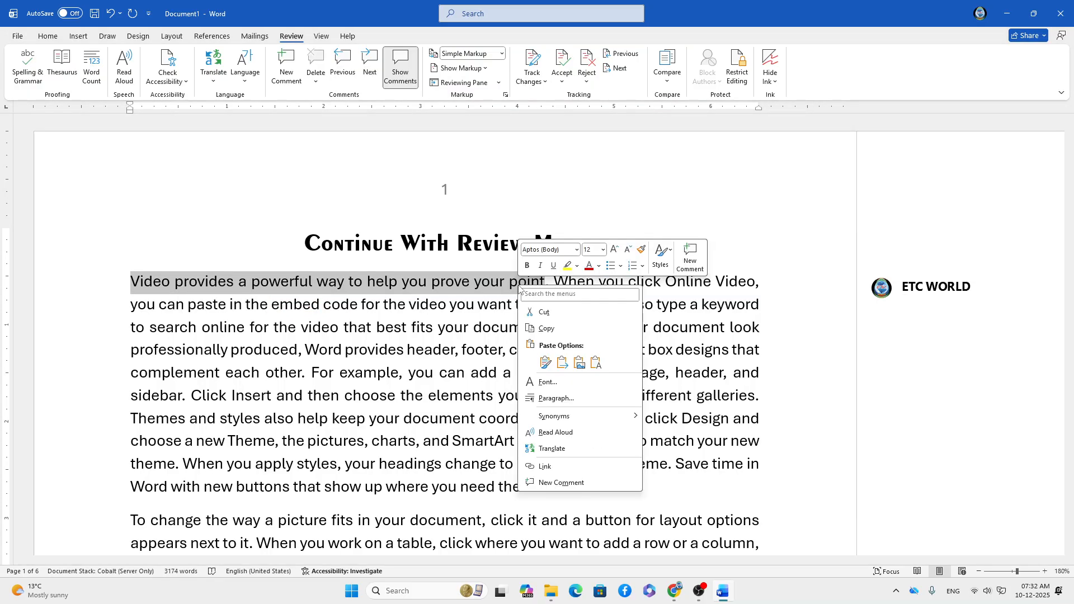
click(550, 329)
click(897, 304)
right_click(898, 314)
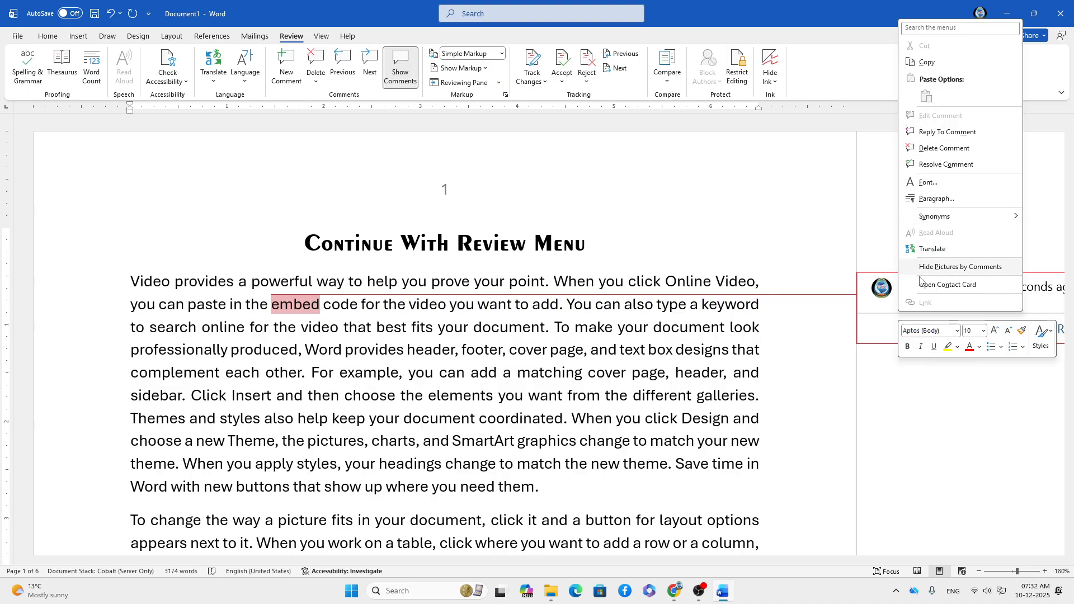
click(886, 317)
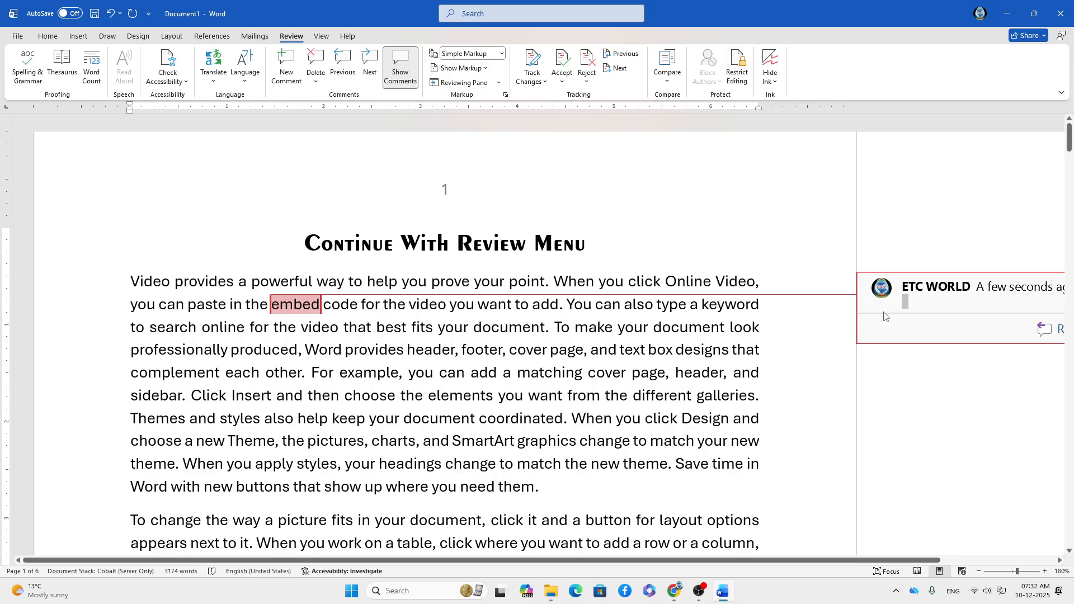
key(ctrl+v)
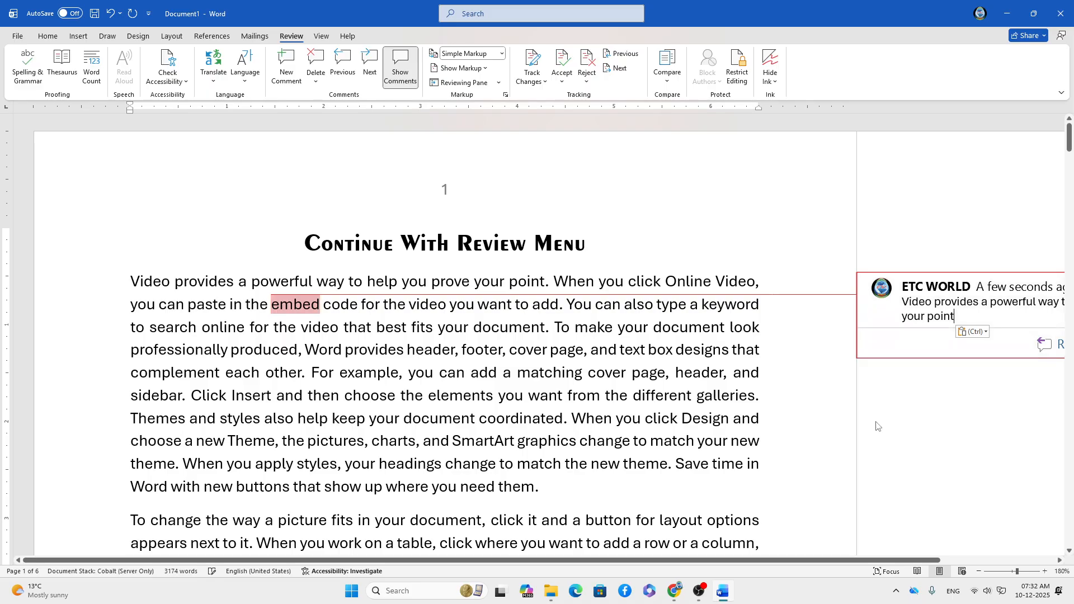
click(732, 250)
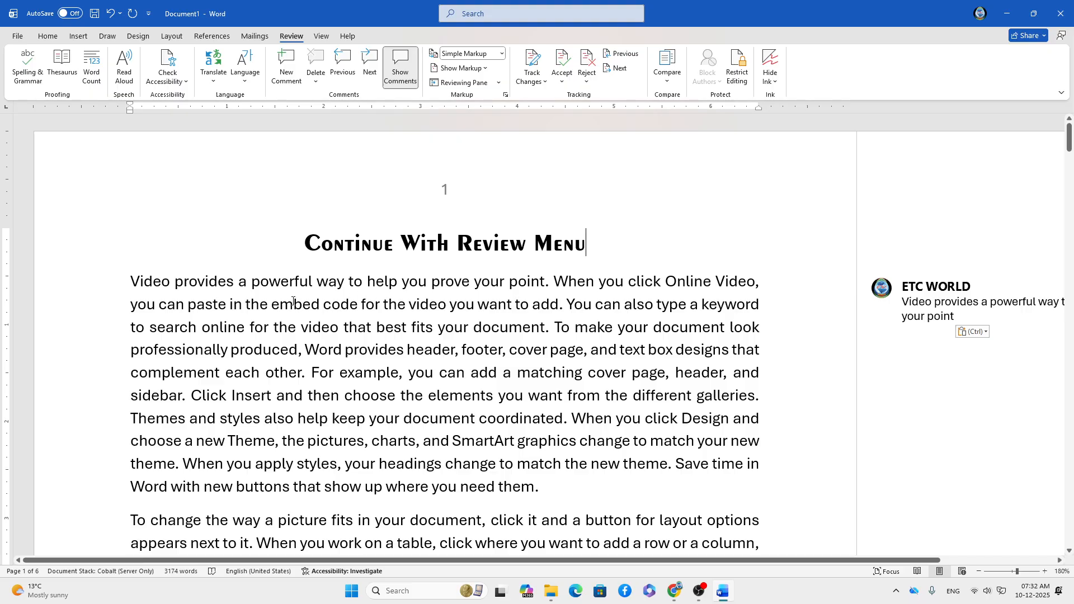
mouse_move(293, 304)
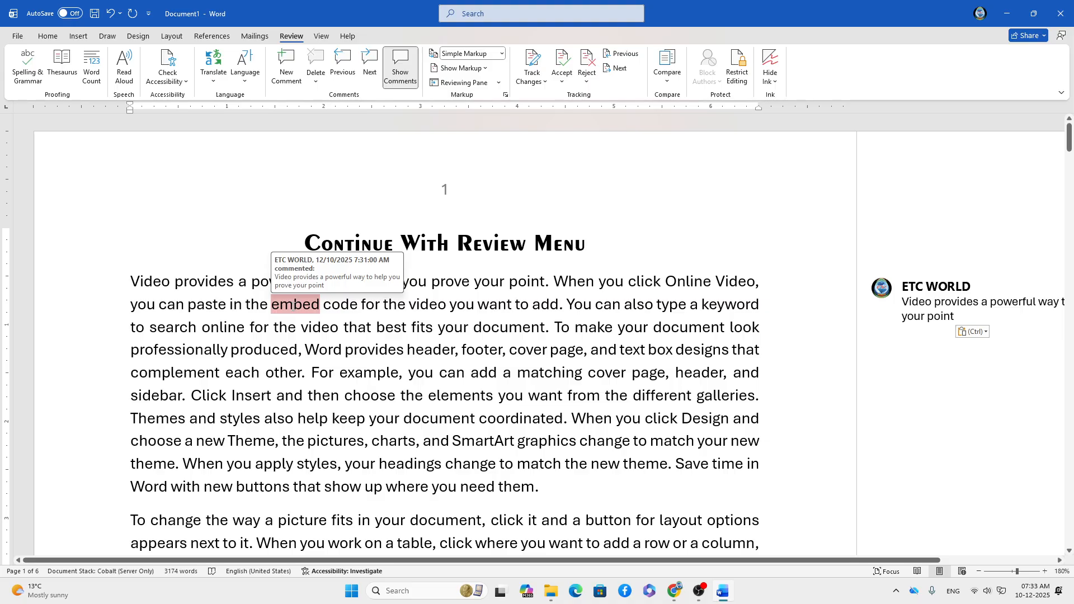
mouse_move(939, 295)
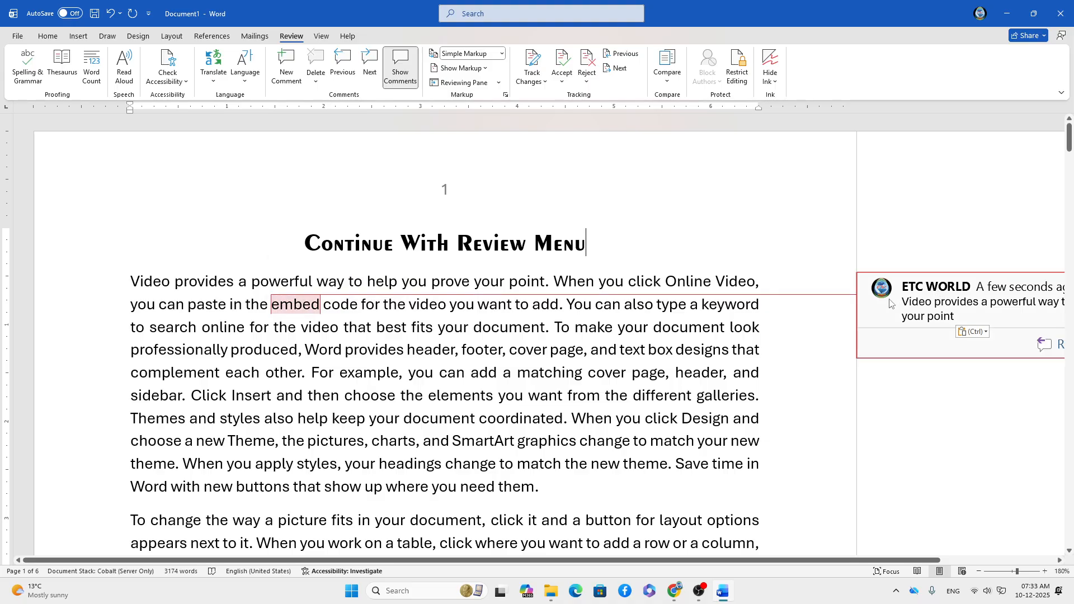
Add a new comment on 'matching', deleting the wrongly pasted word from it.
scroll(515, 256, down, 3)
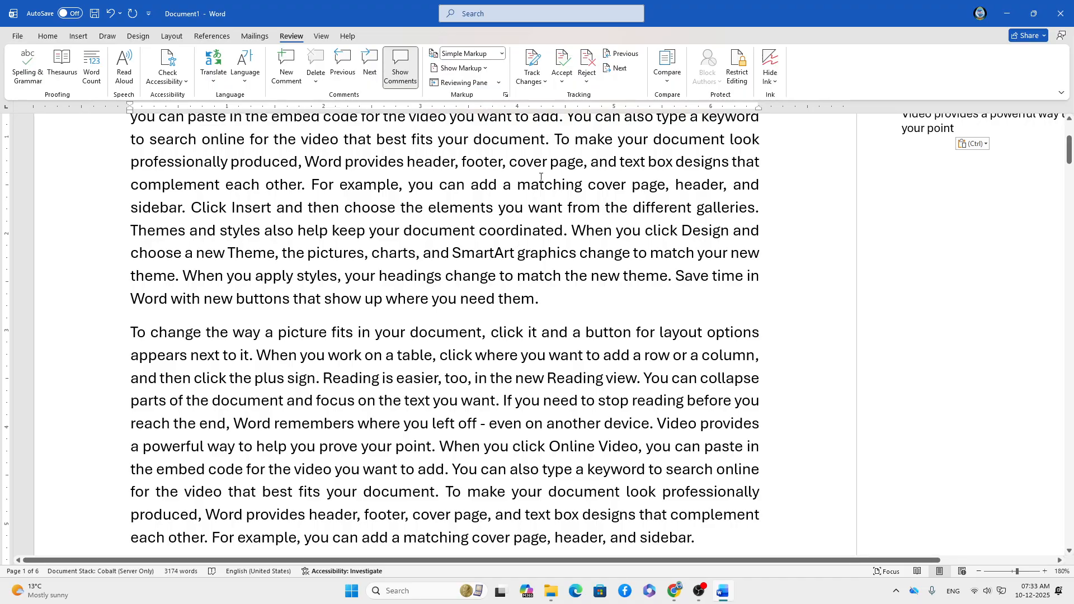
drag(518, 188, 582, 190)
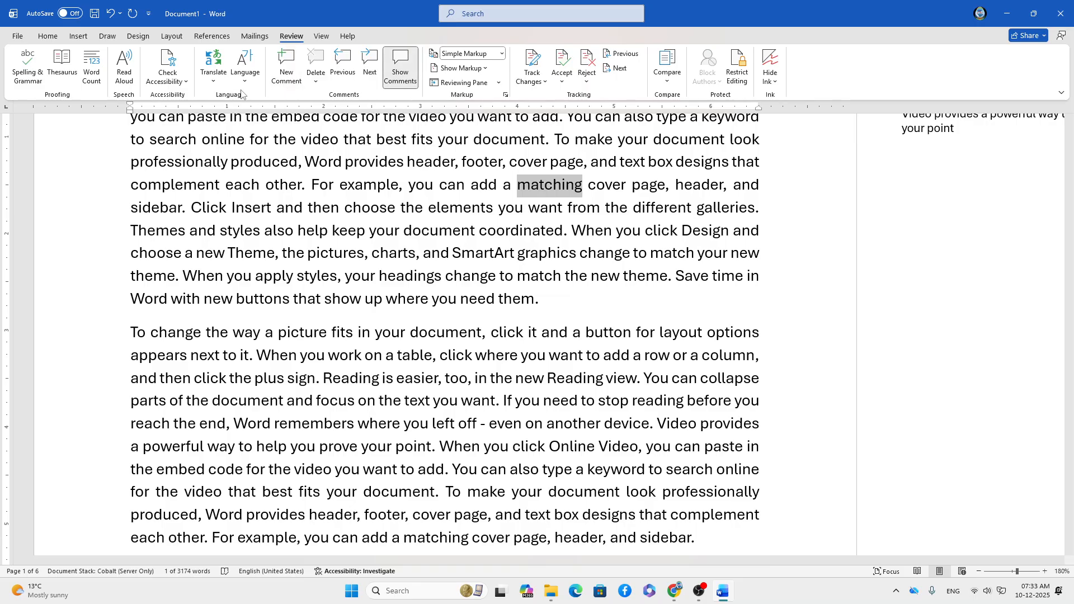
click(286, 66)
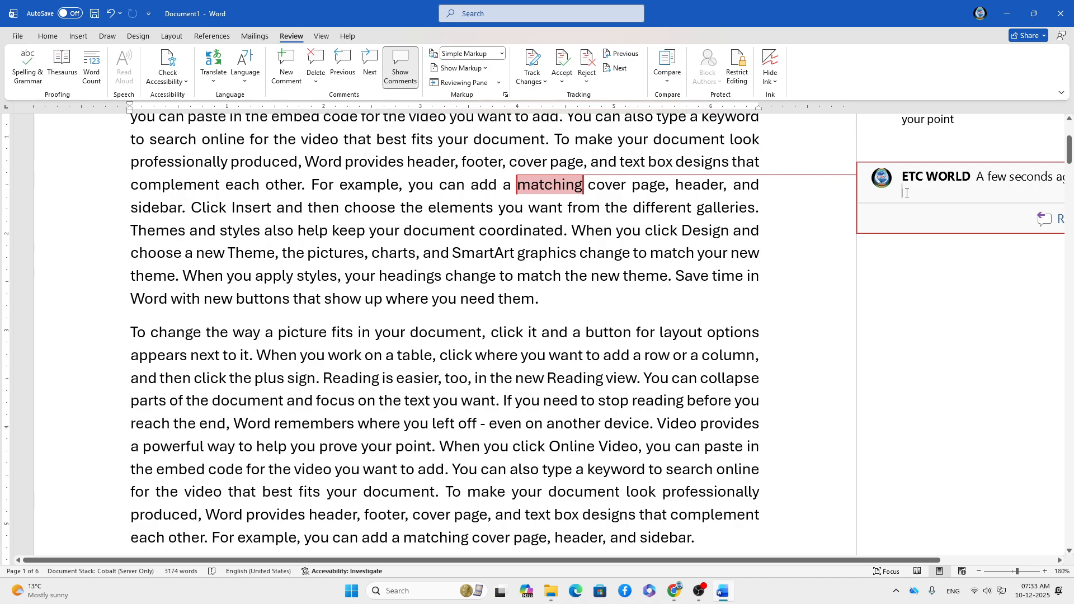
key(ctrl+v)
drag(962, 192, 889, 196)
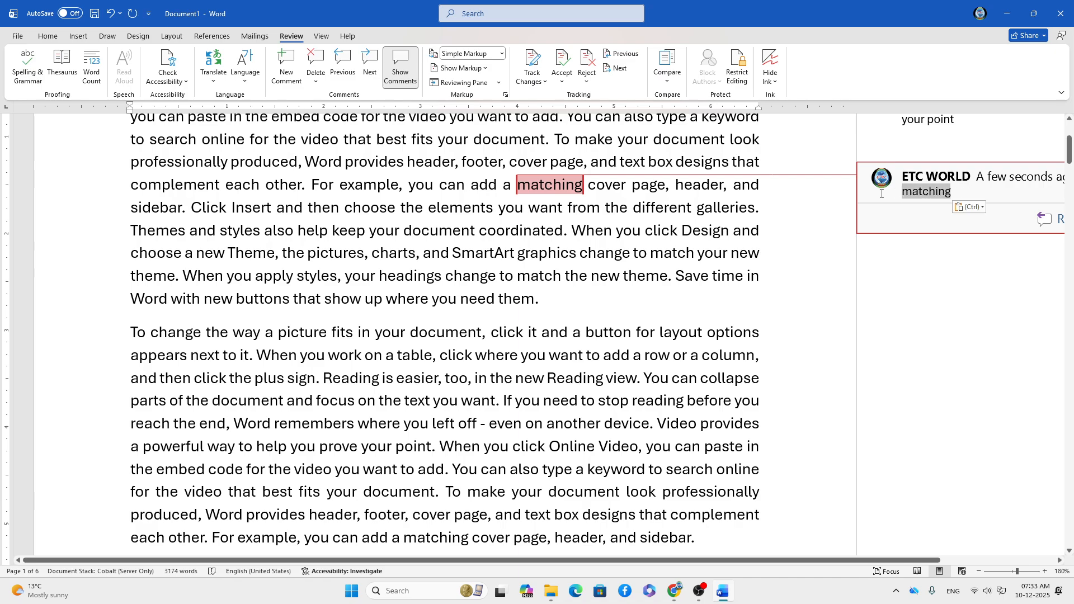
key(BackSpace)
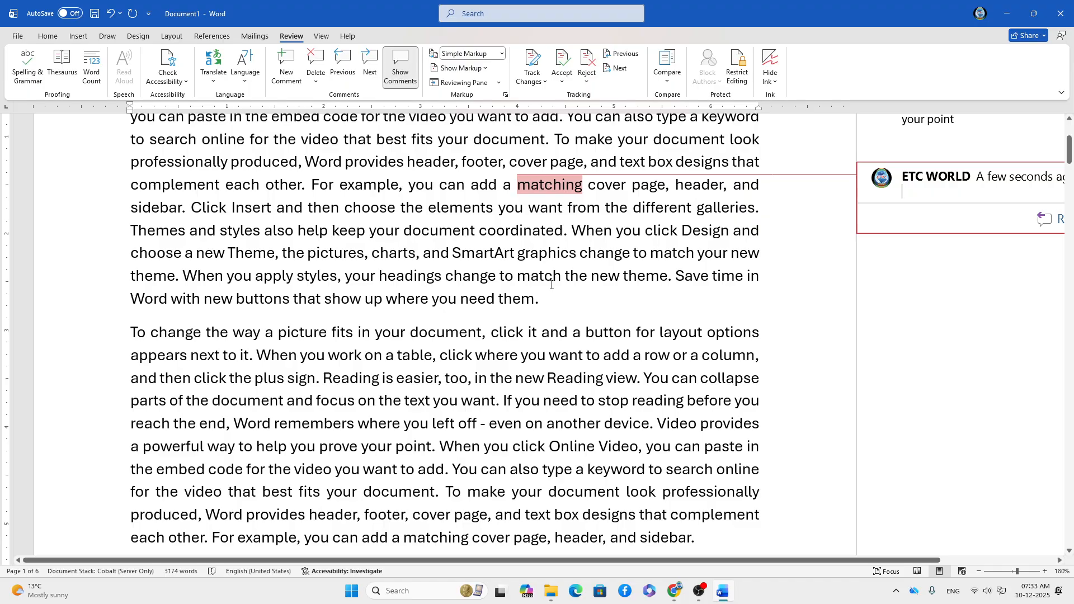
Paste the 'When you click Design and choose a new Theme…' sentence into the matching comment.
drag(575, 229, 336, 277)
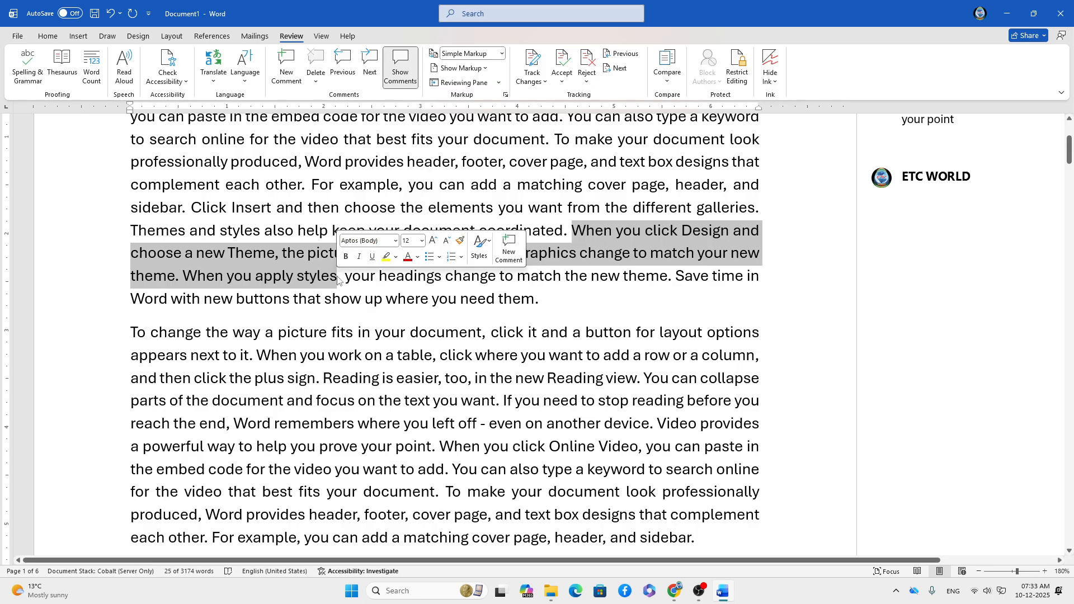
click(907, 196)
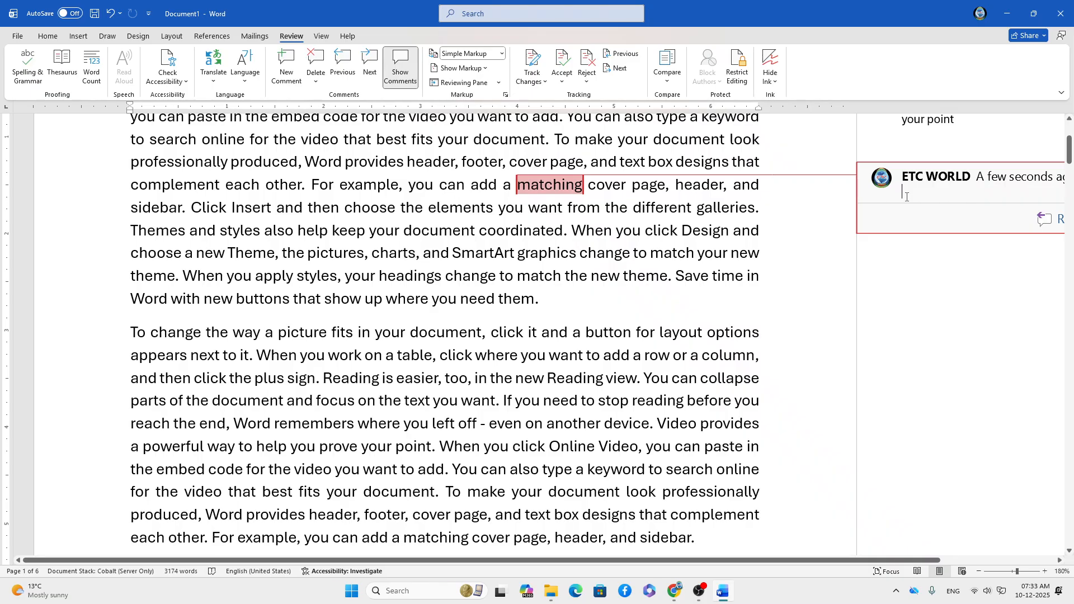
key(ctrl+v)
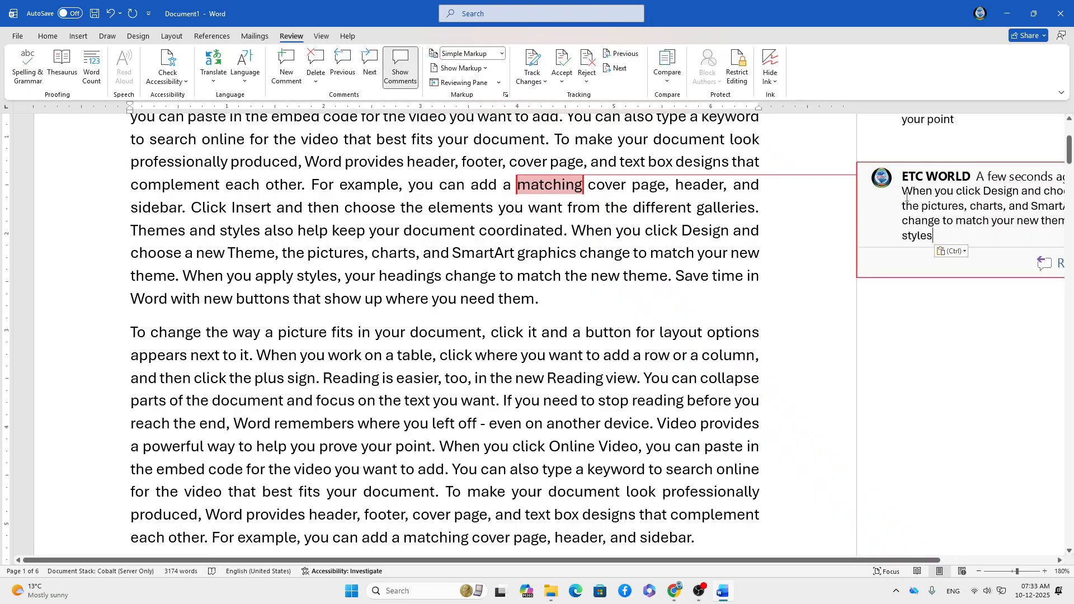
drag(903, 193, 945, 235)
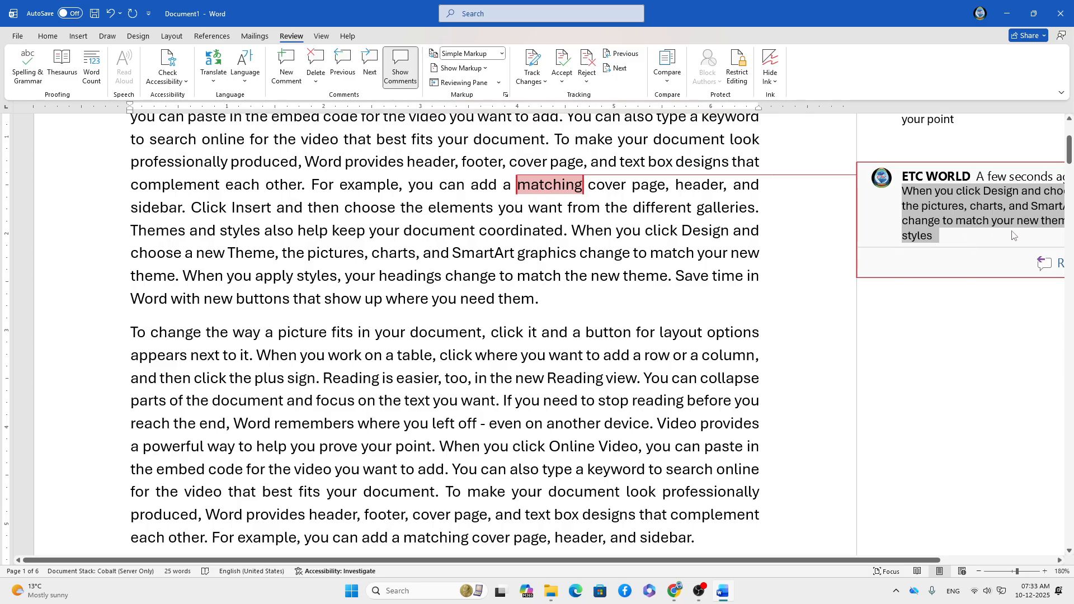
click(854, 296)
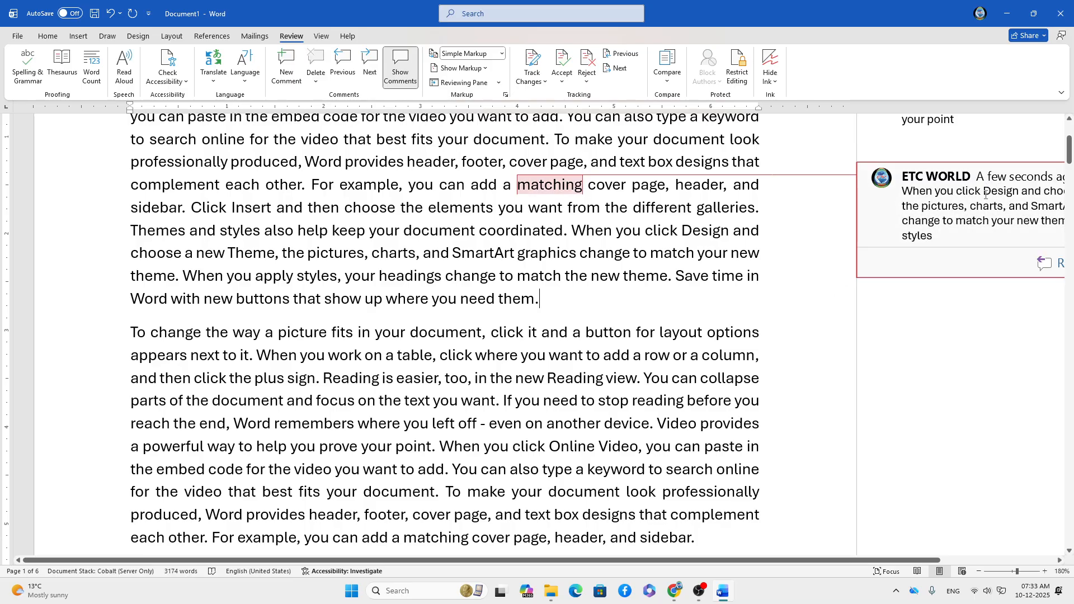
mouse_move(549, 186)
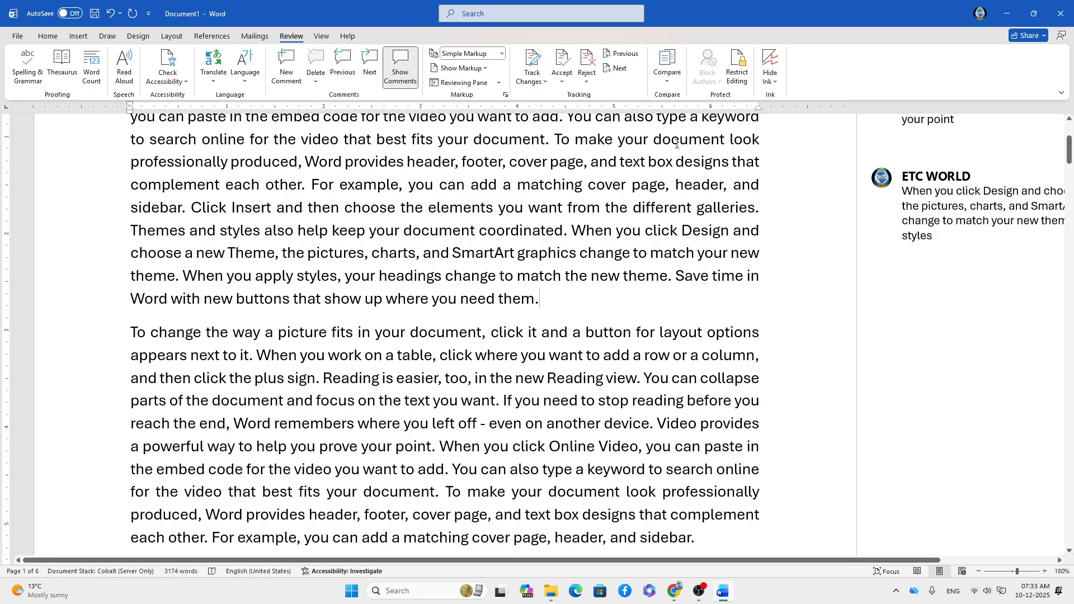
scroll(668, 193, up, 4)
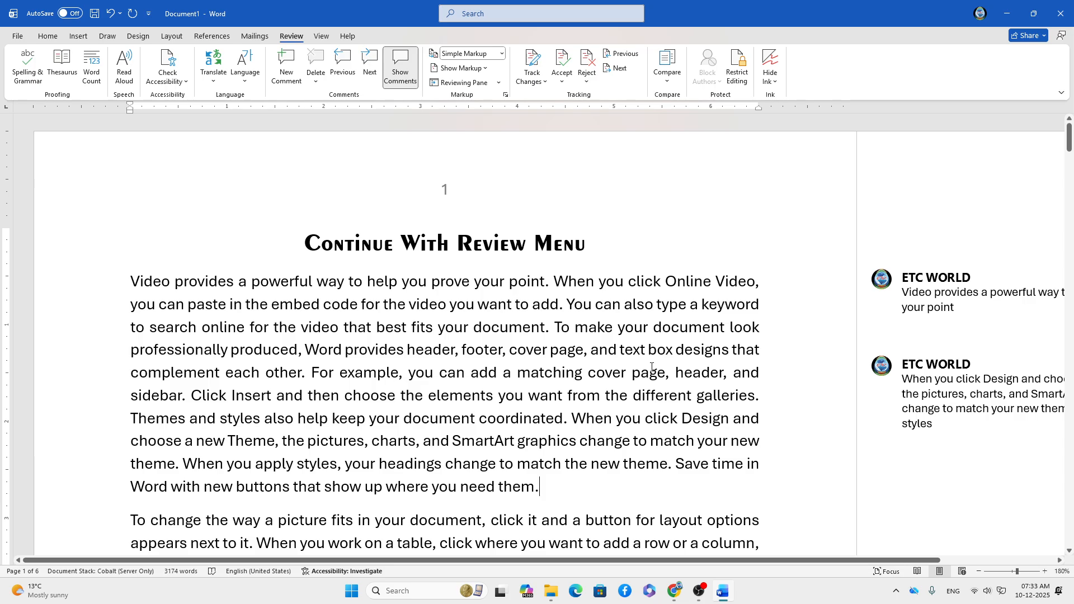
scroll(595, 386, down, 2)
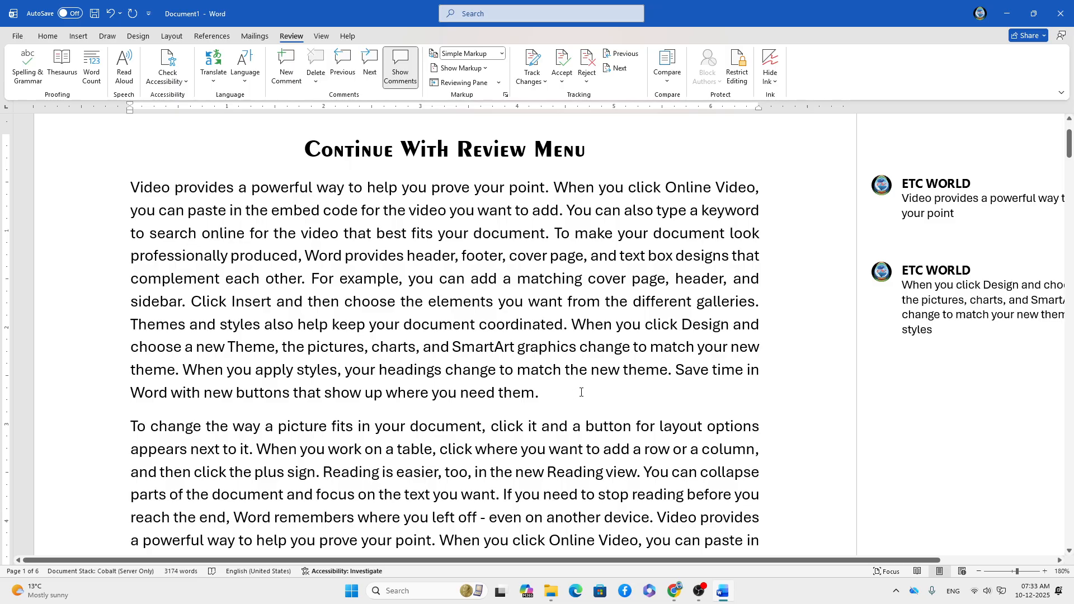
scroll(607, 367, down, 2)
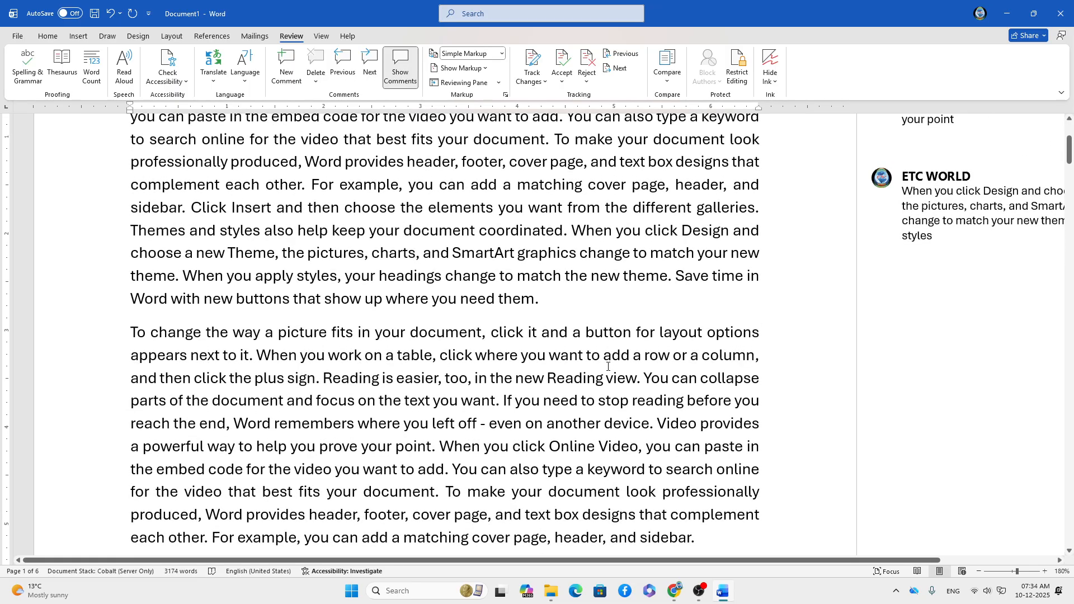
scroll(607, 367, down, 2)
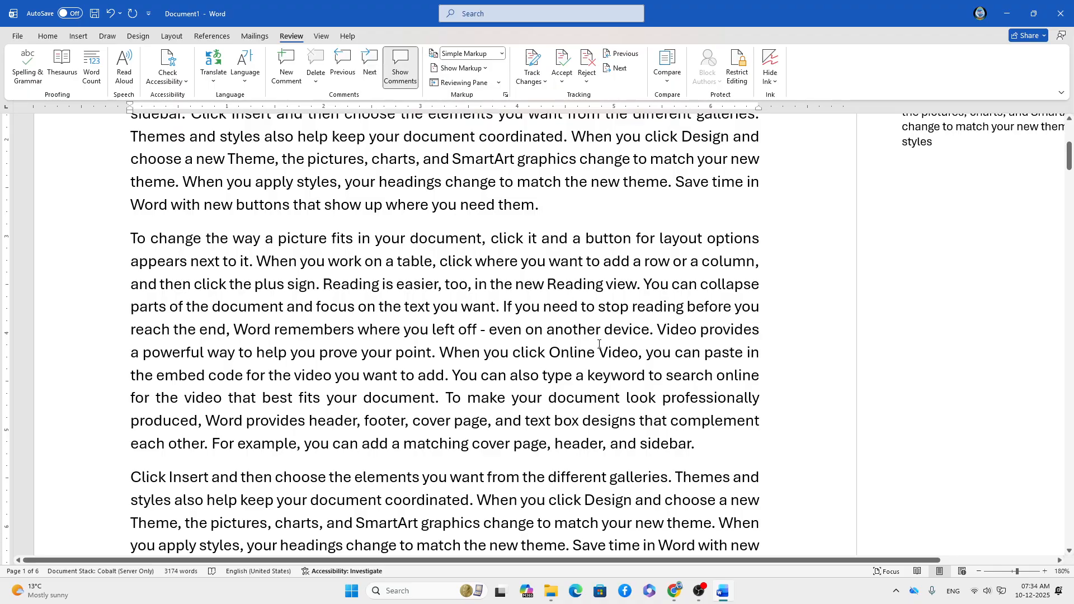
scroll(554, 230, up, 1)
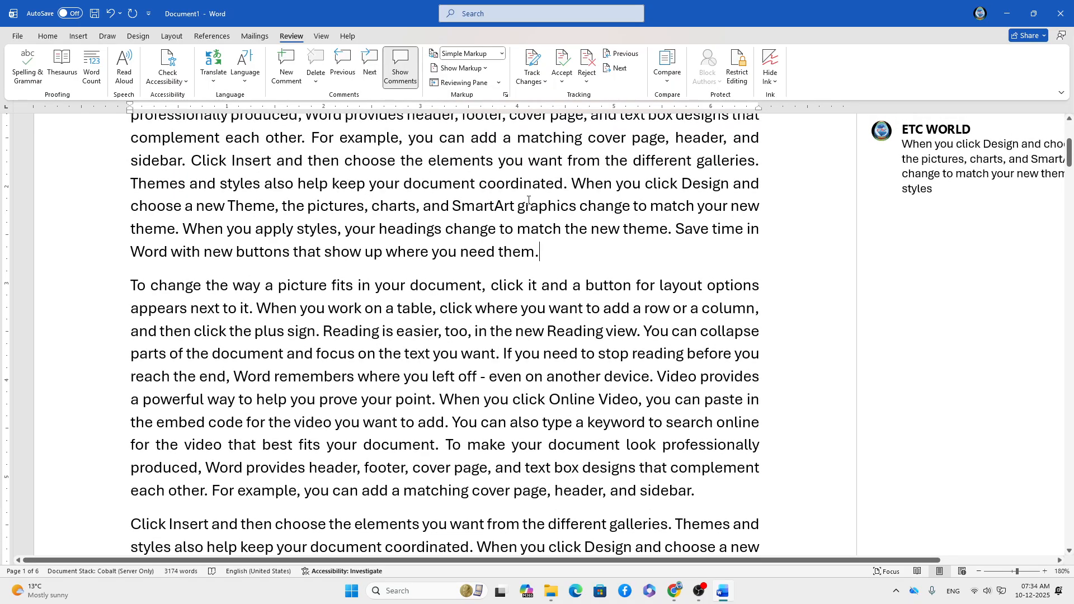
drag(517, 206, 574, 206)
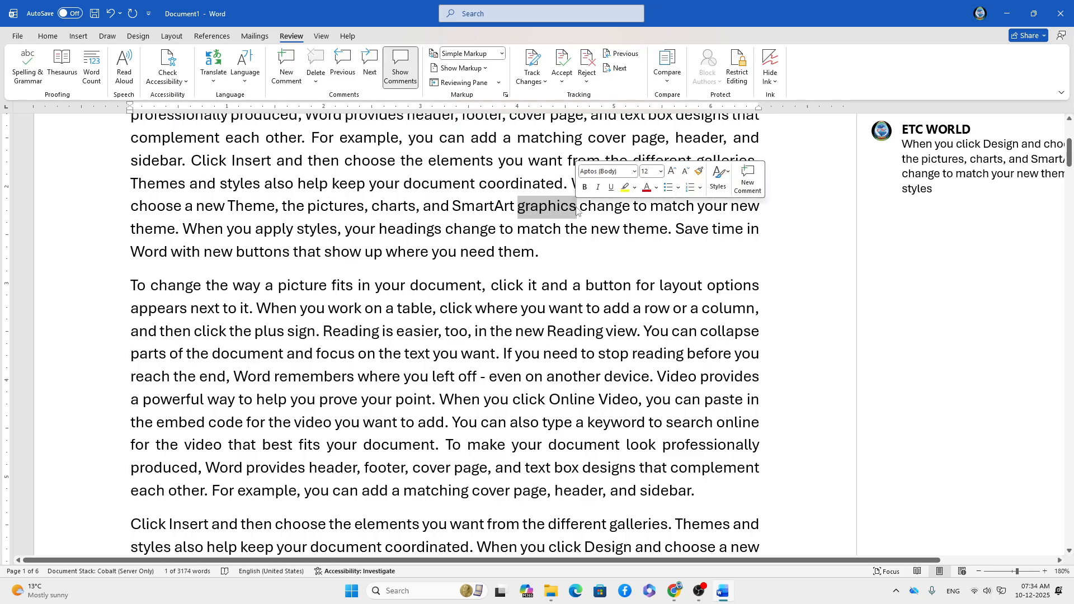
click(976, 222)
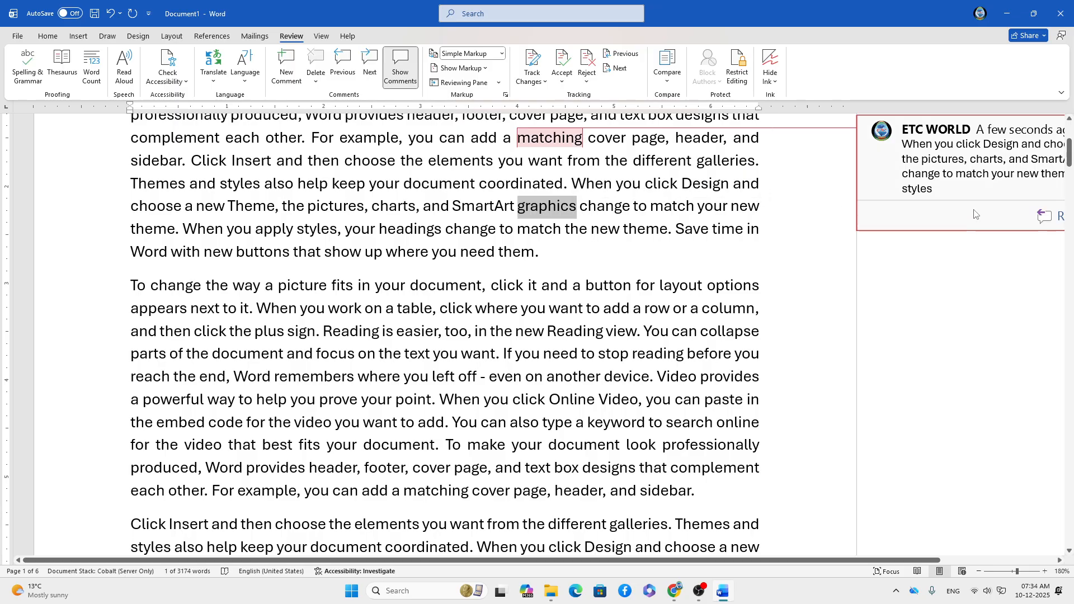
click(930, 236)
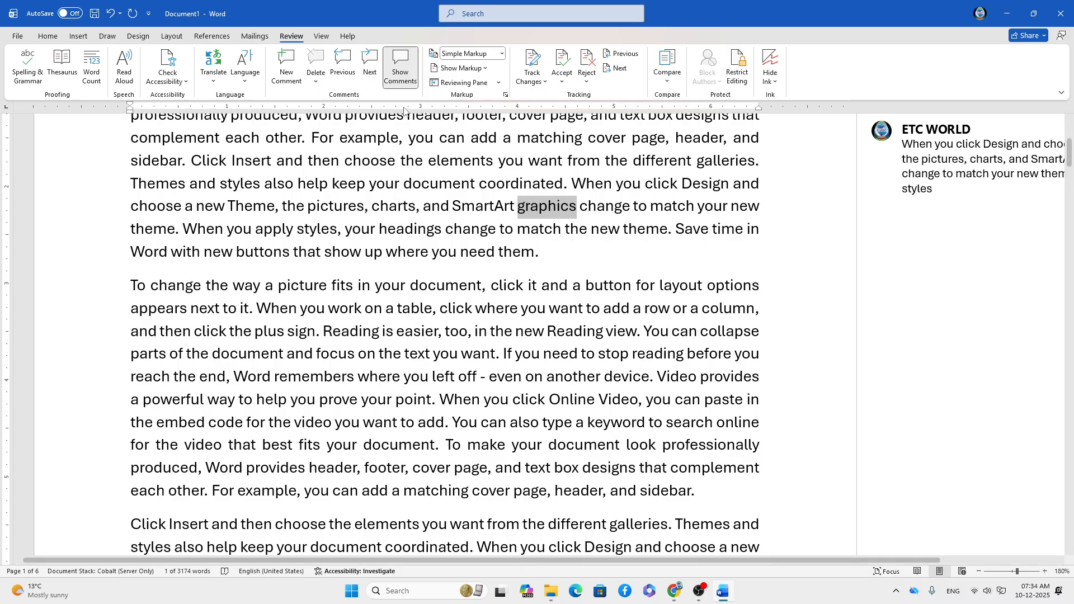
Hide the comments pane and select the text of the matching comment.
click(403, 76)
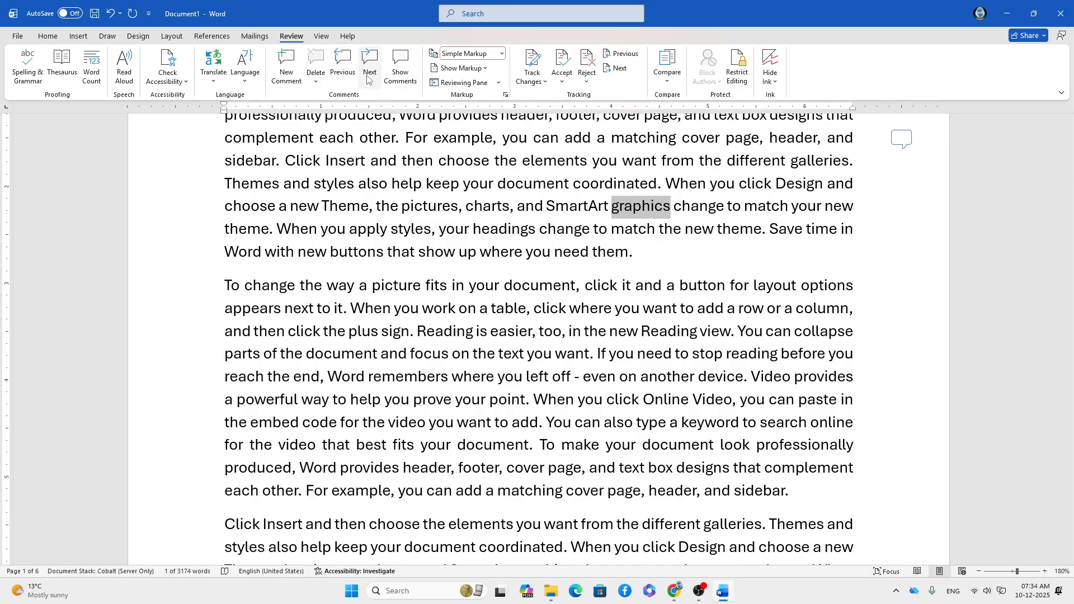
click(901, 144)
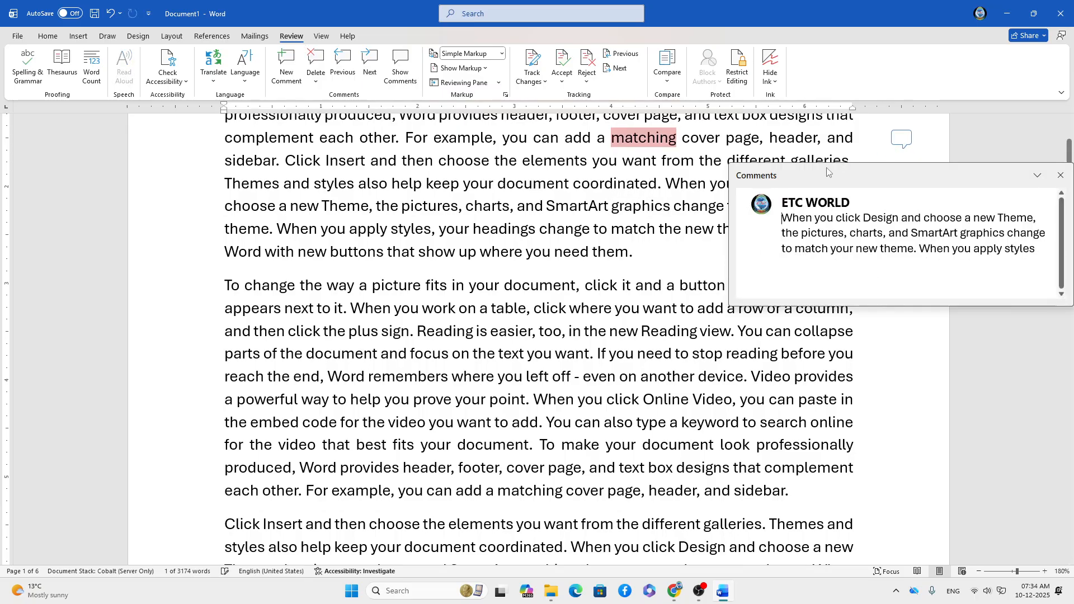
key(ctrl+a)
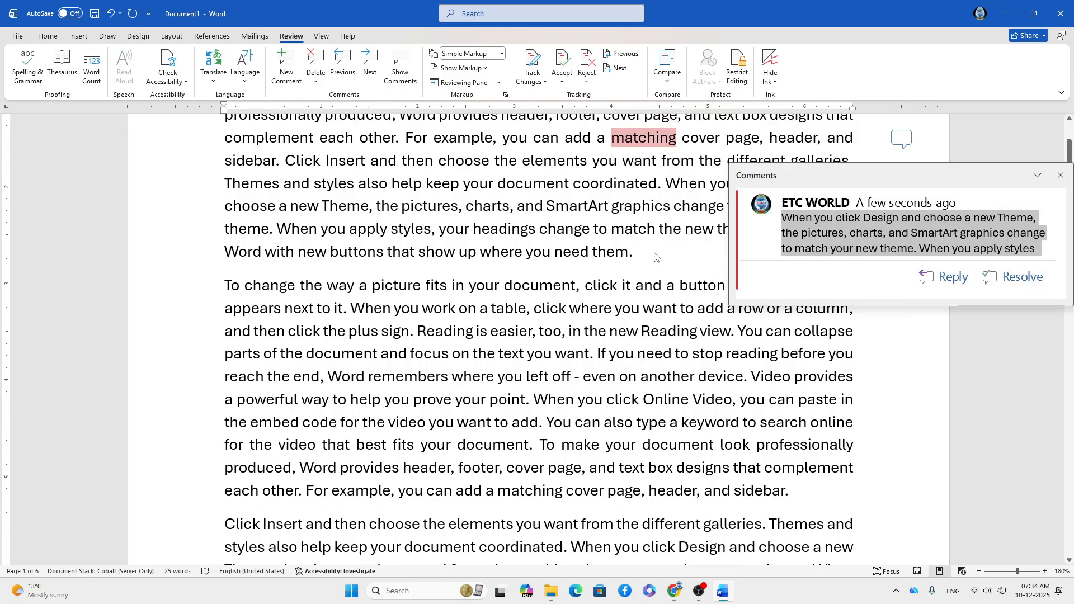
click(655, 257)
Add a comment on 'graphics', clearing the accidentally pasted text so it stays empty.
drag(612, 208, 673, 208)
key(ctrl+c)
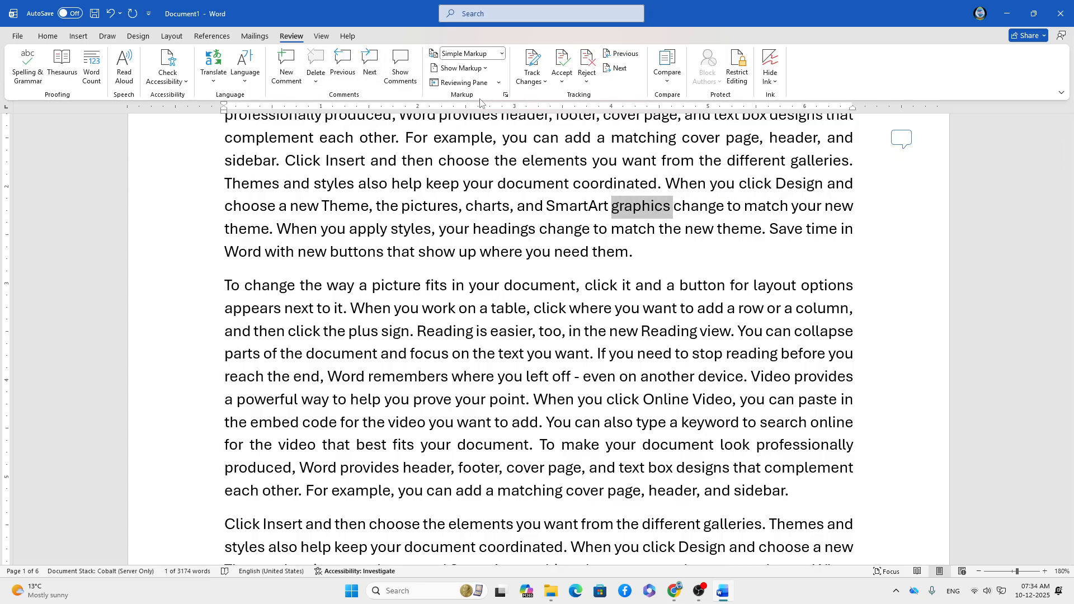
click(288, 71)
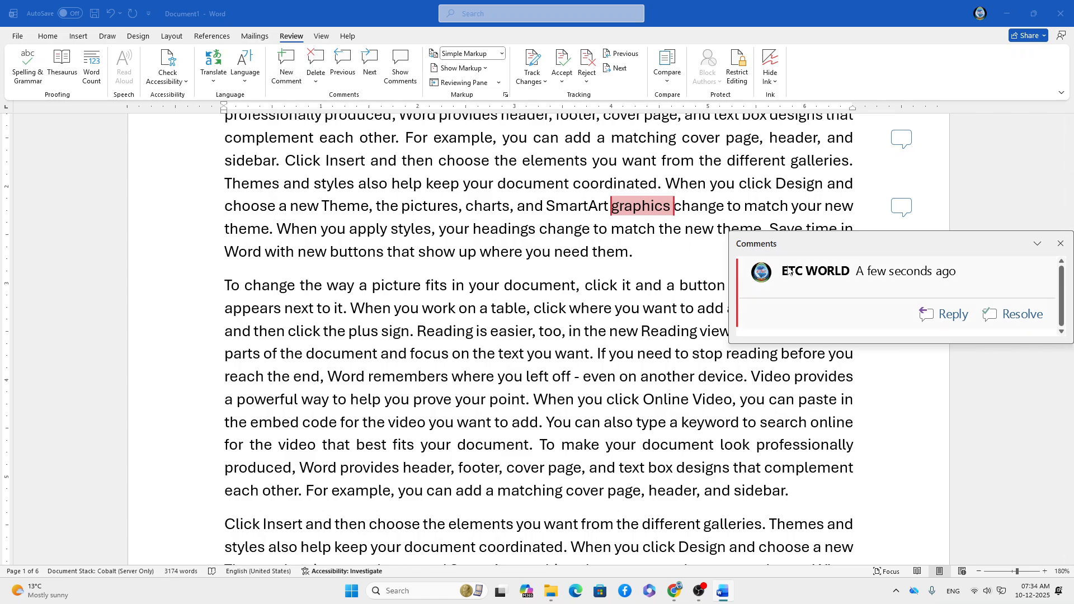
key(ctrl+v)
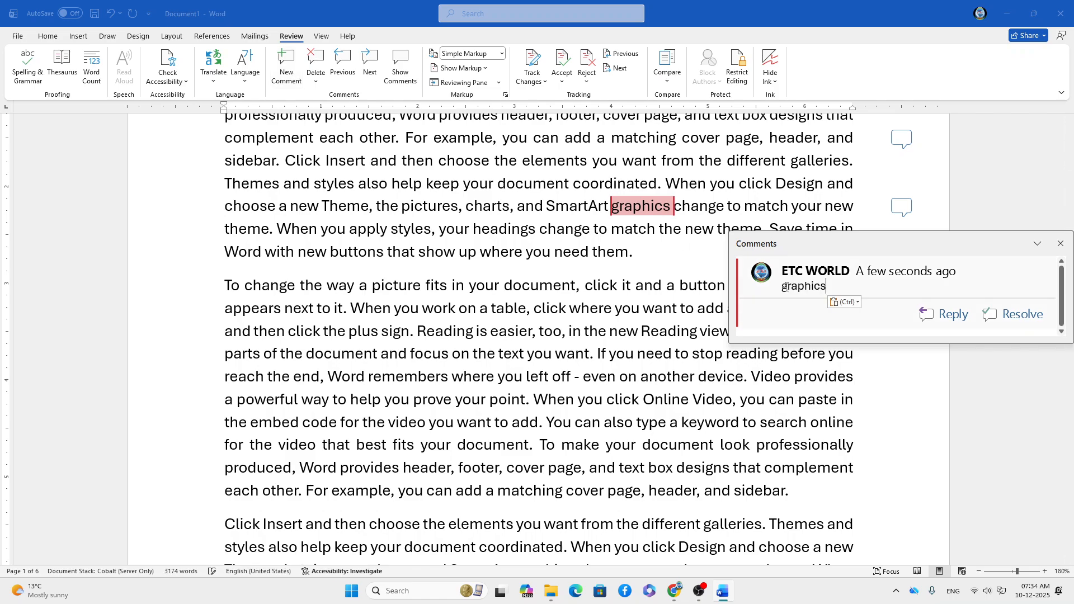
drag(833, 284, 776, 289)
key(BackSpace)
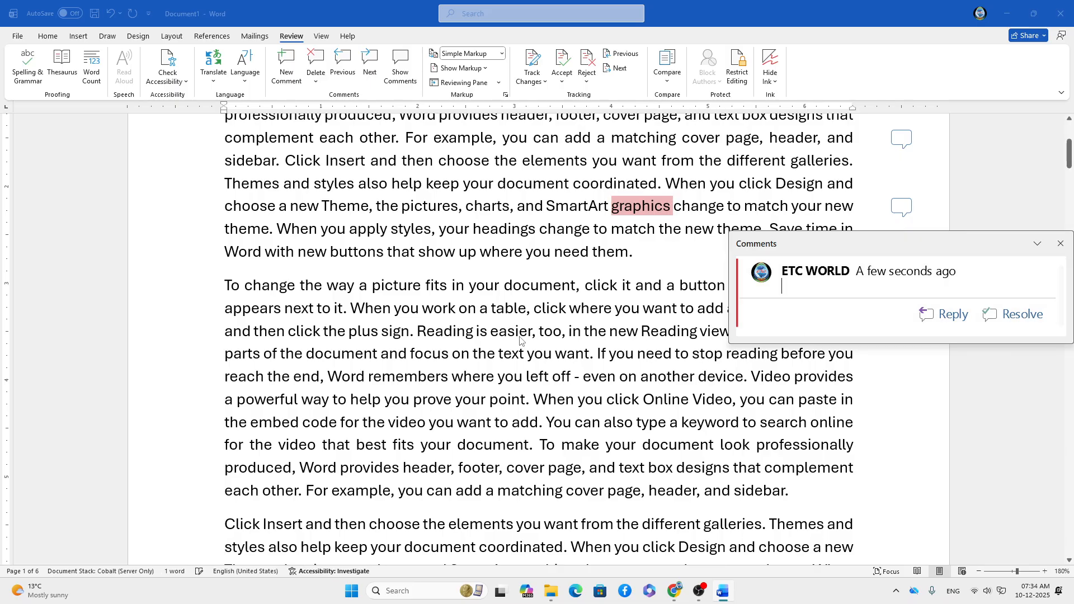
click(228, 281)
drag(225, 285, 344, 317)
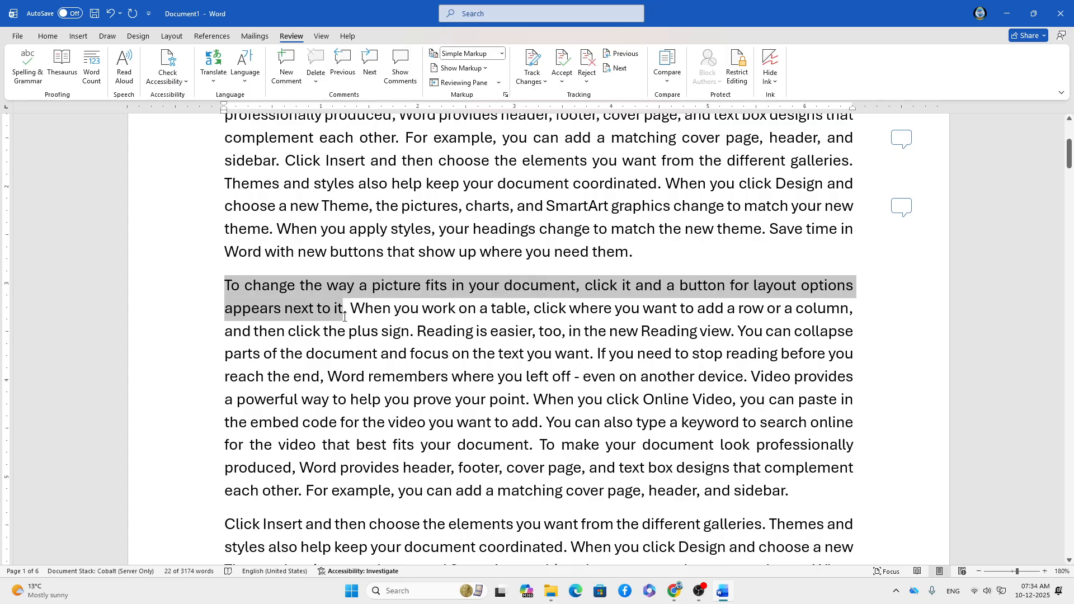
Copy the next paragraph's first line and open the graphics comment, dismissing its paste menu.
right_click(323, 288)
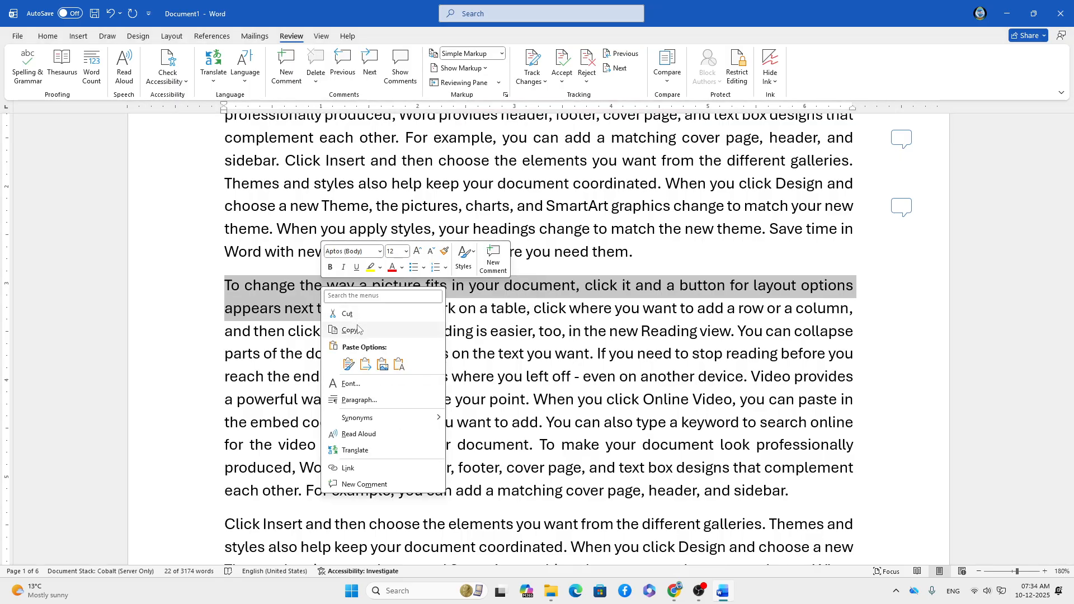
click(357, 329)
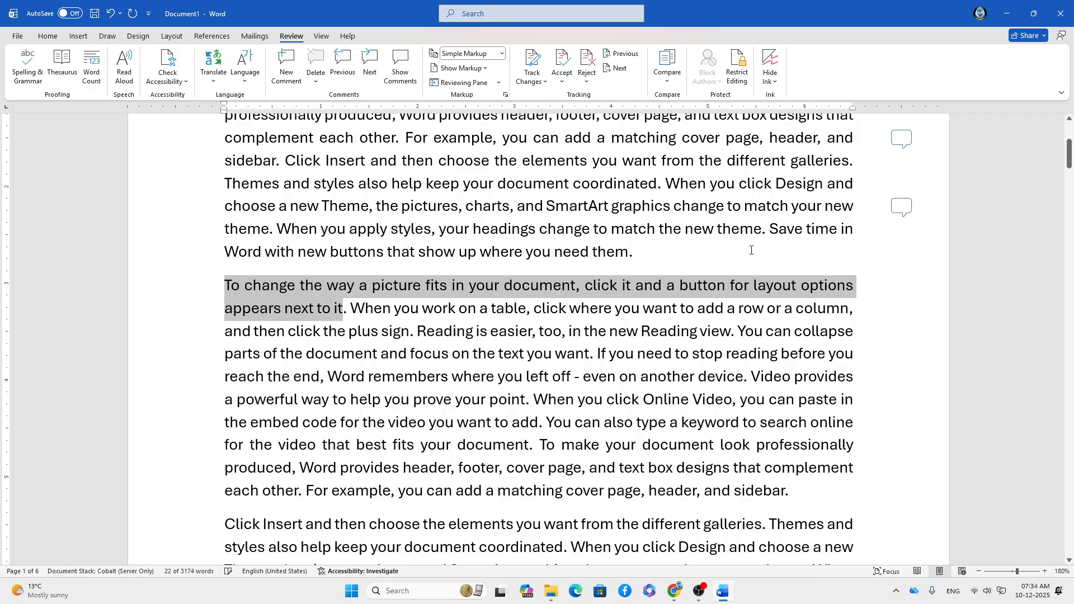
click(716, 253)
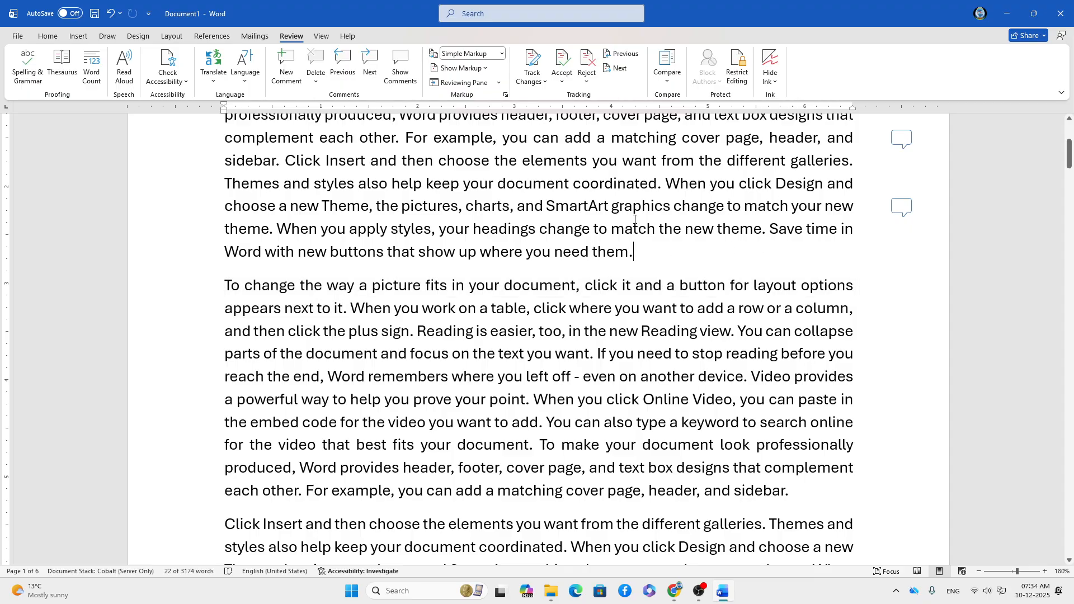
double_click(617, 208)
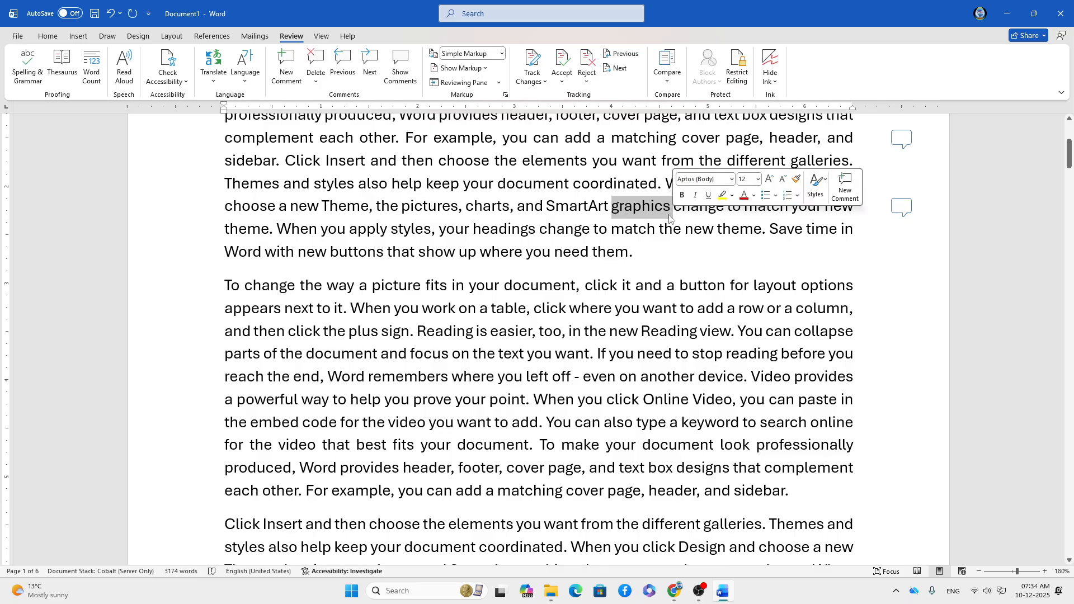
click(899, 209)
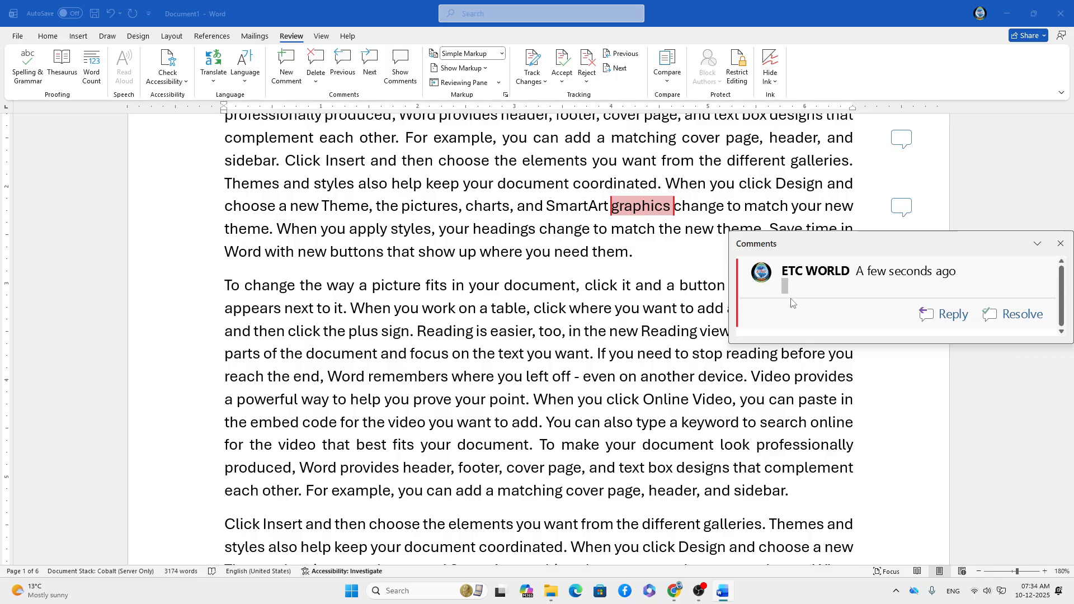
right_click(788, 288)
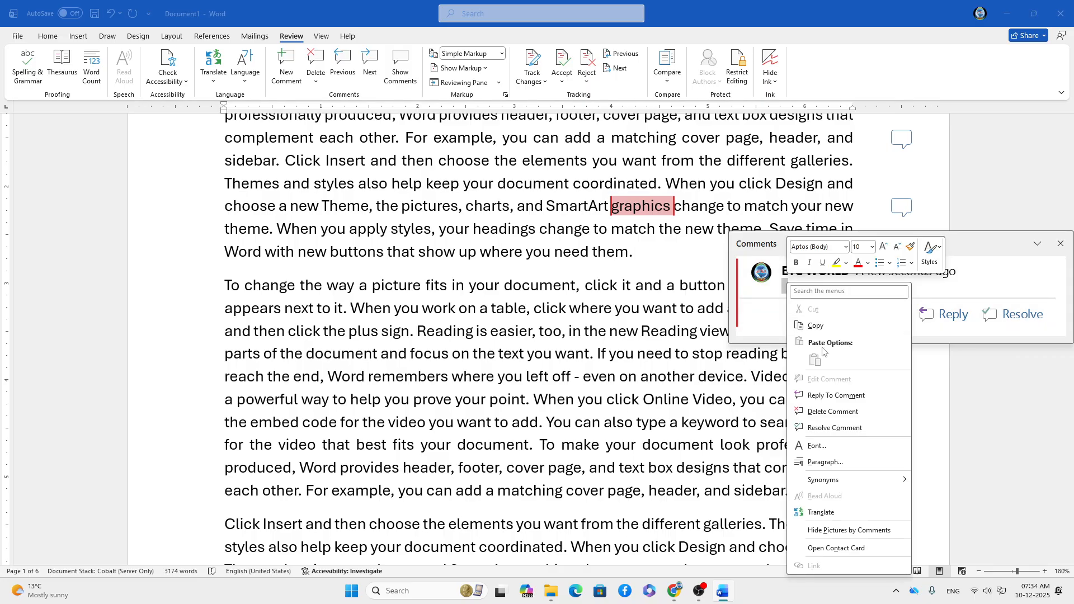
click(331, 279)
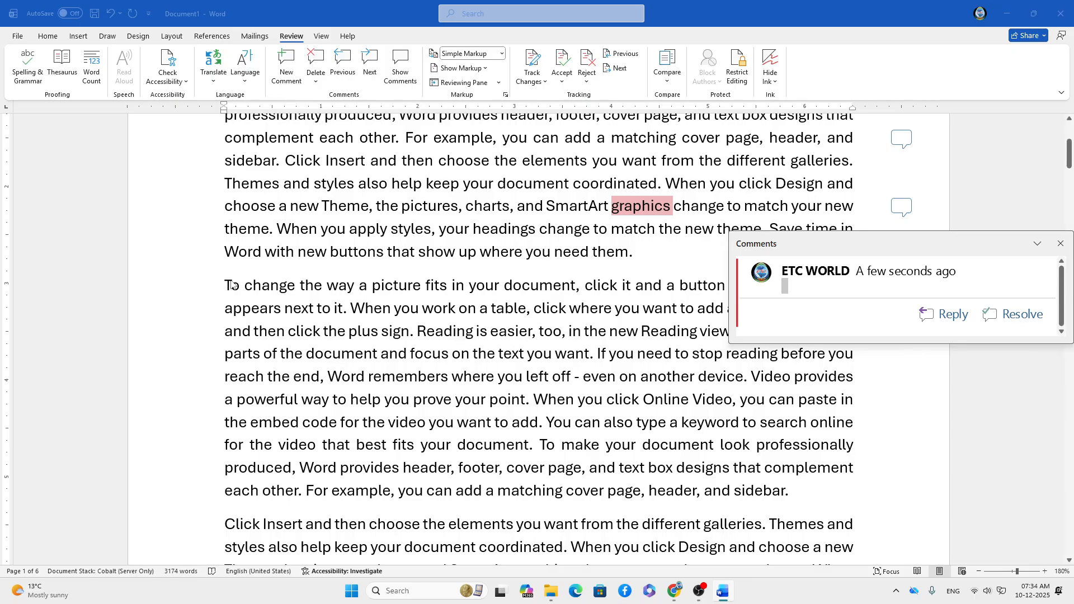
Paste 'To change the way a picture fits in your document' into the graphics comment.
drag(229, 285, 533, 286)
right_click(536, 287)
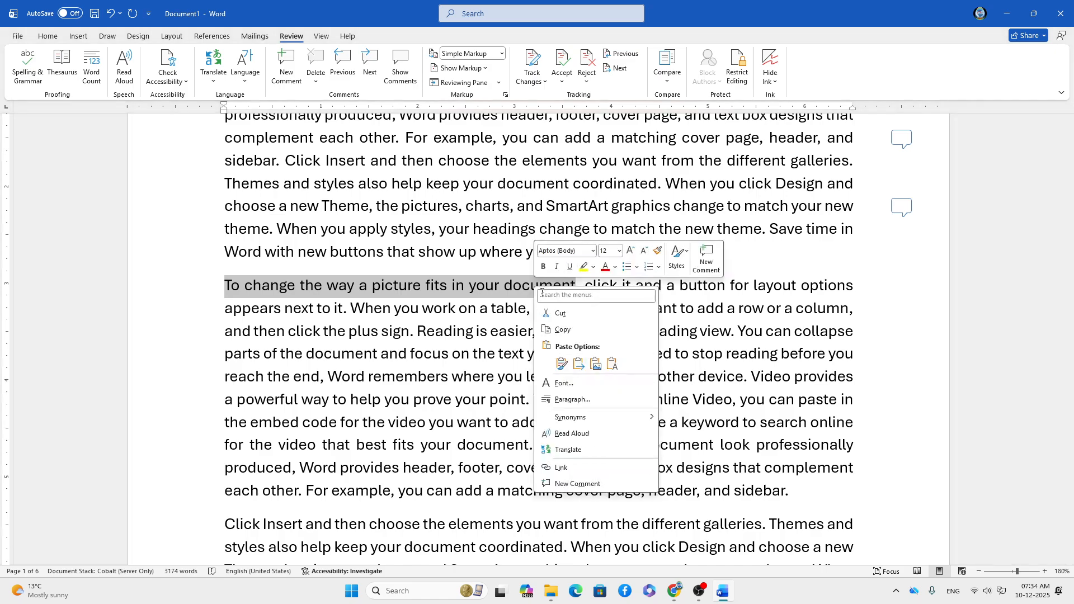
click(564, 331)
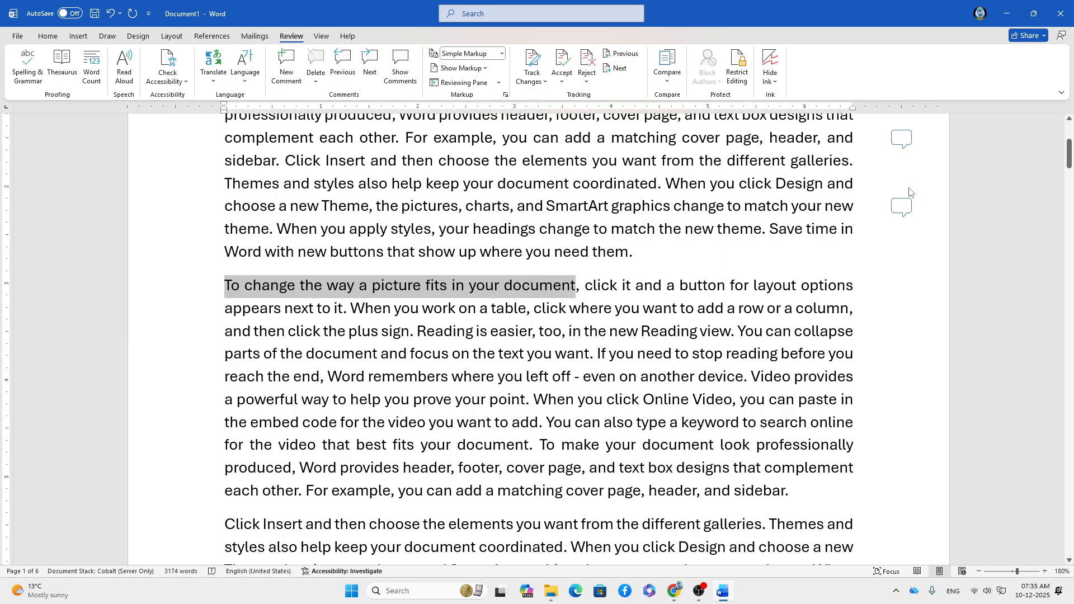
click(901, 207)
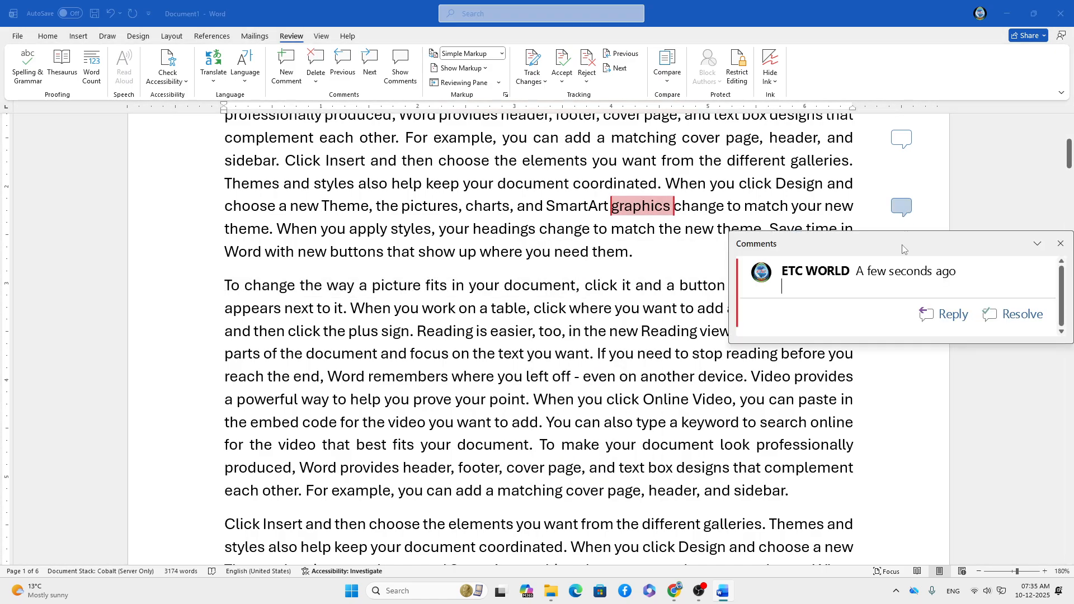
right_click(793, 288)
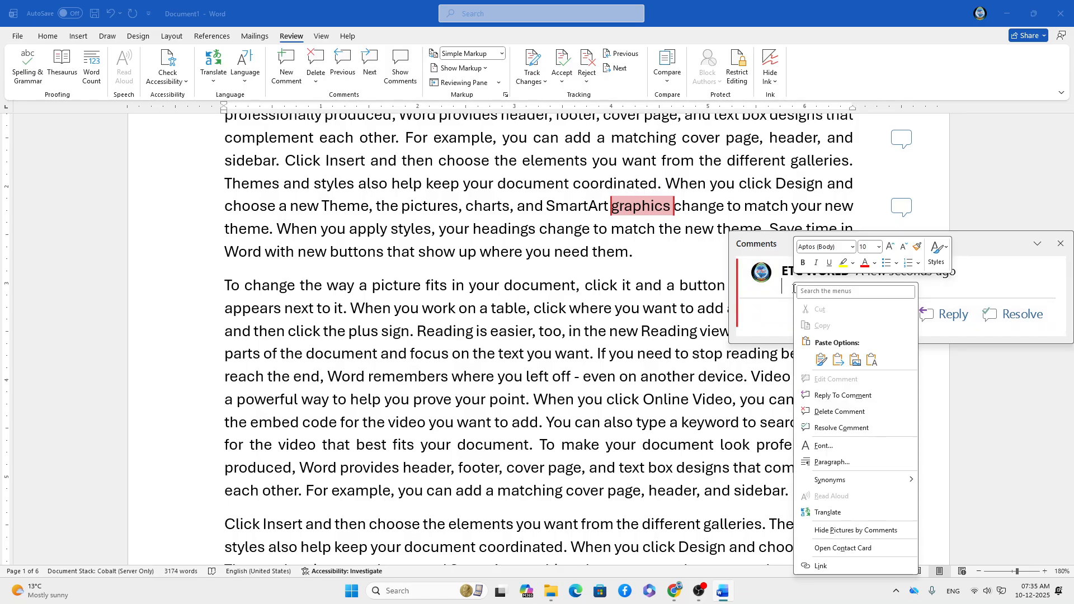
click(820, 359)
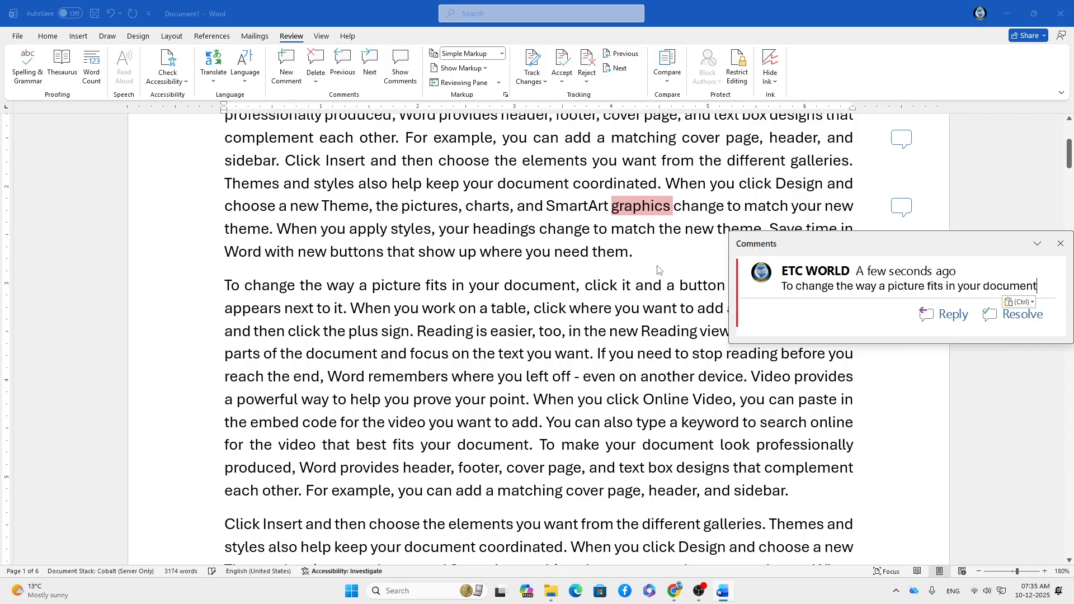
click(676, 259)
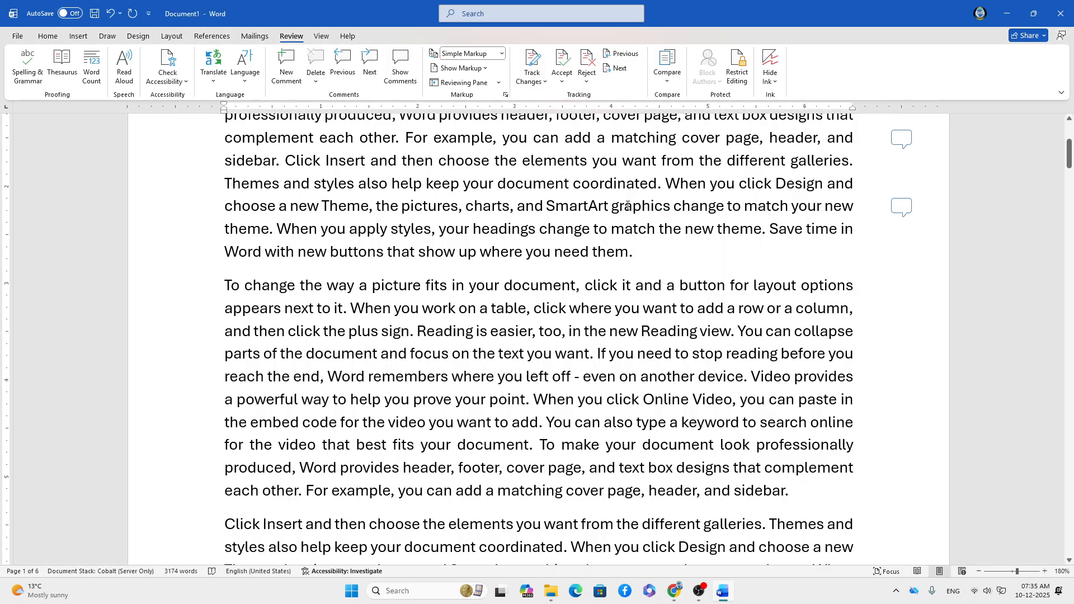
Make the commented words 'graphics' and 'matching' bold.
click(613, 207)
drag(612, 206, 667, 207)
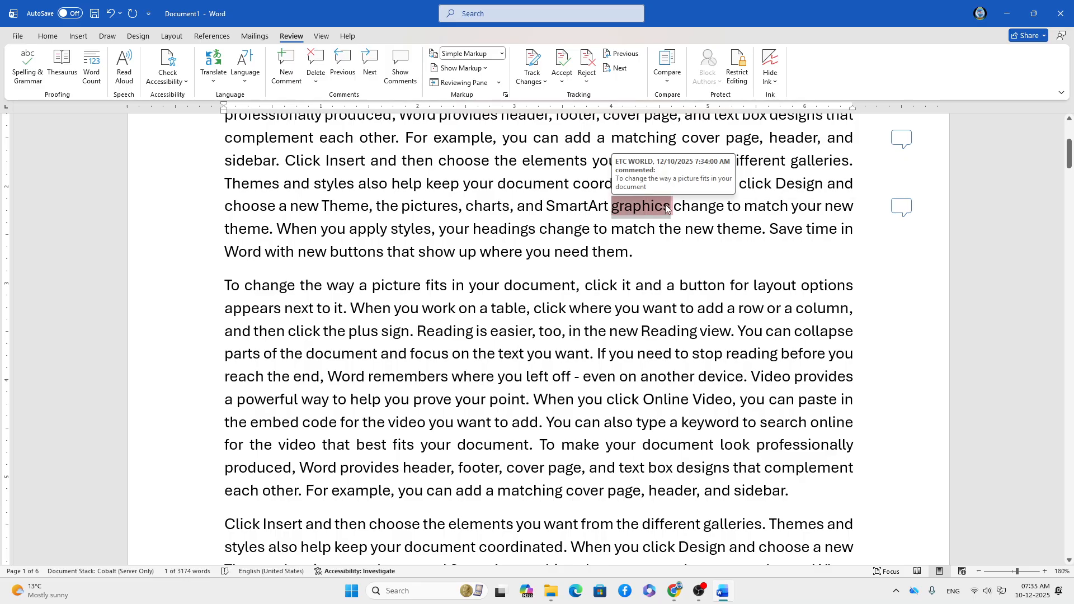
key(ctrl+b)
click(675, 246)
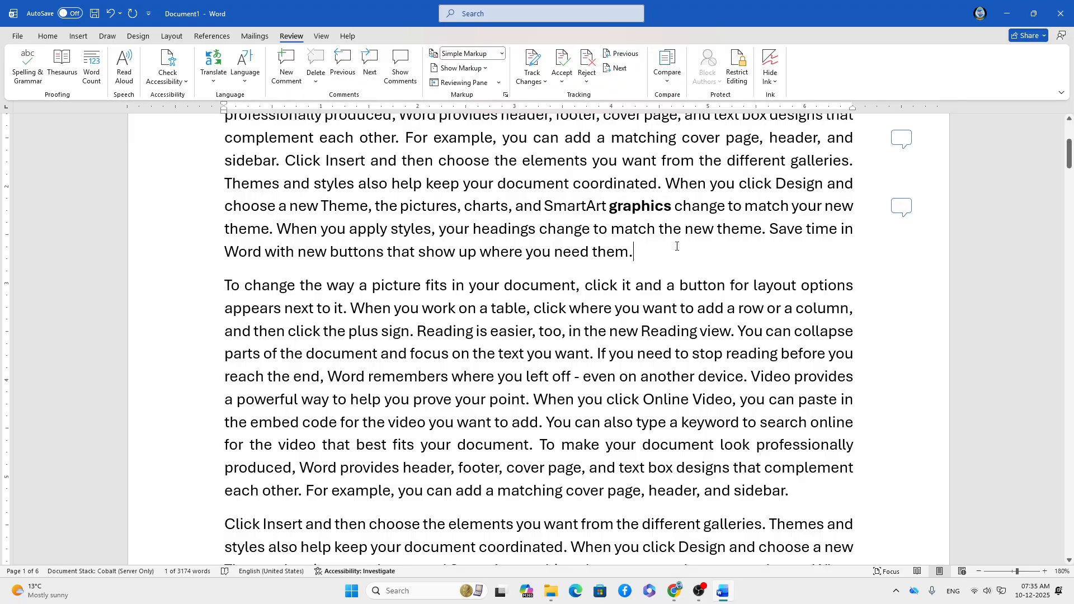
scroll(676, 247, up, 1)
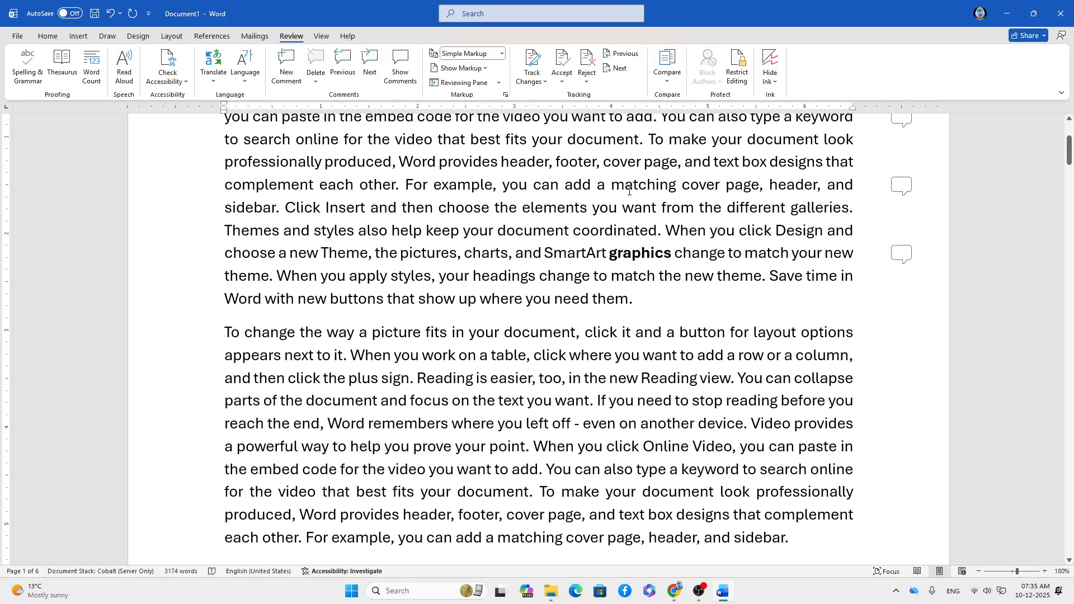
drag(612, 187, 678, 190)
key(ctrl+b)
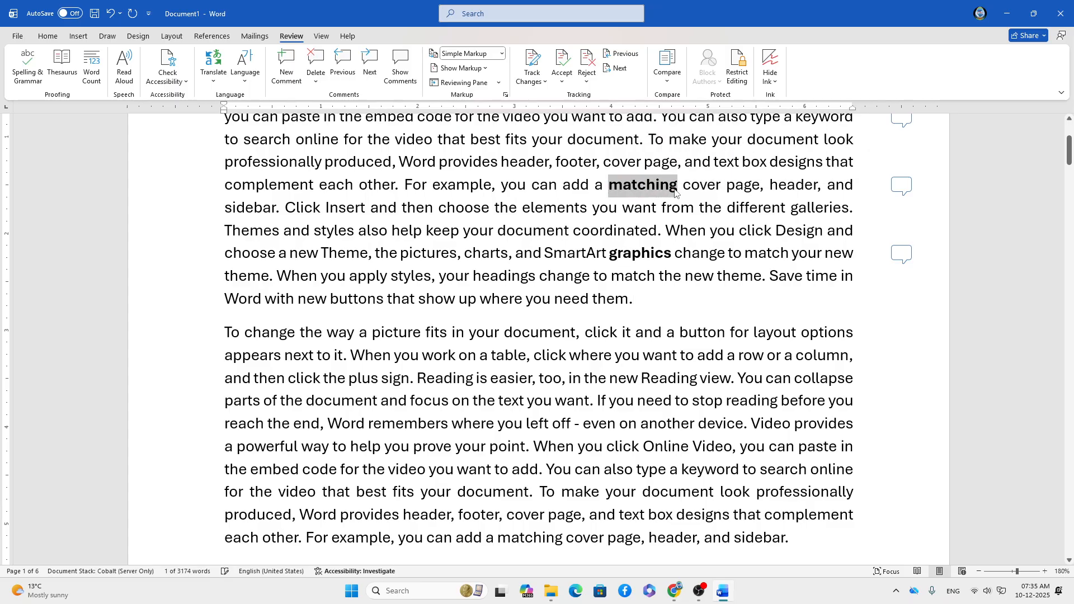
Check the comment on 'embed', then make 'embed' bold too.
scroll(669, 212, up, 3)
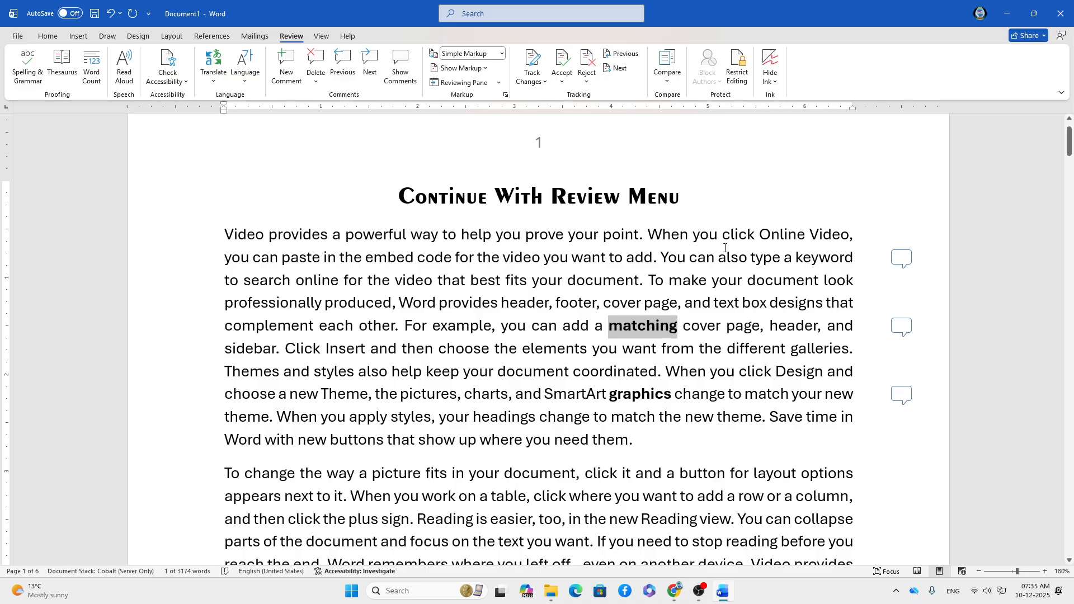
scroll(720, 244, down, 2)
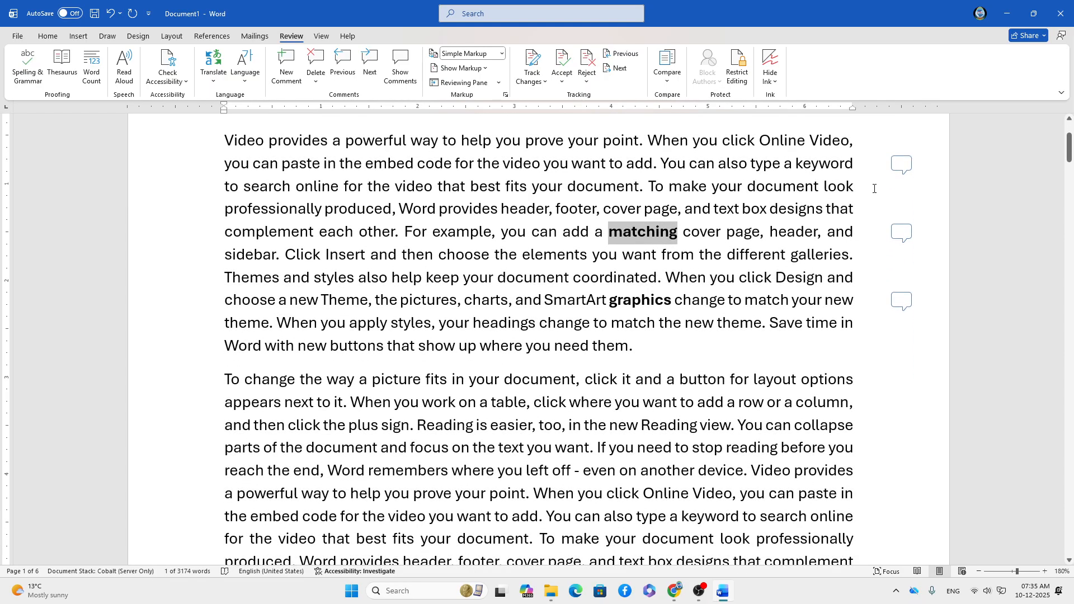
click(901, 165)
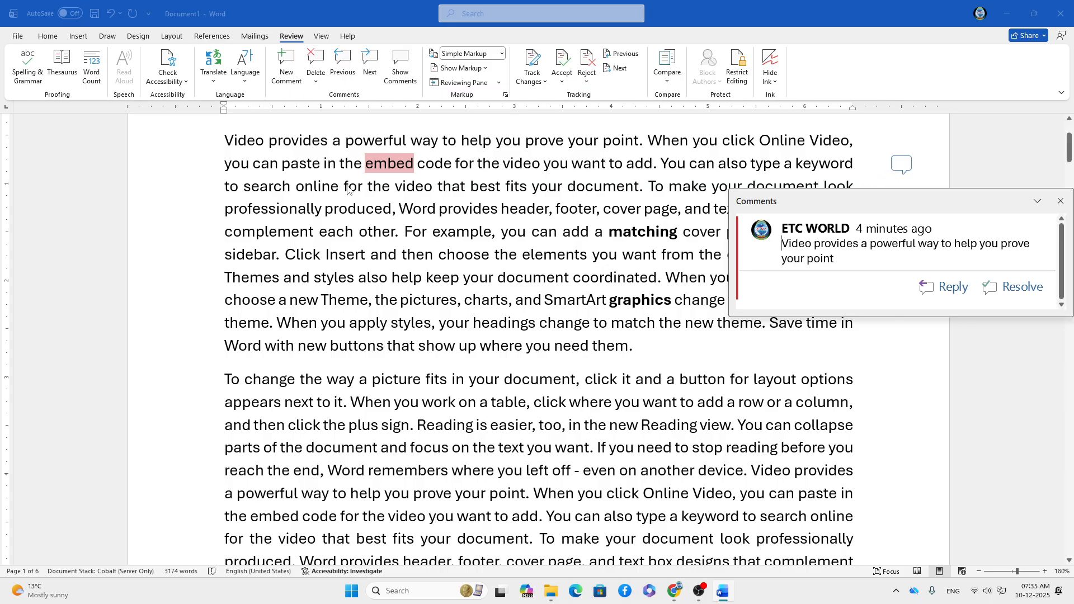
click(397, 170)
drag(365, 163, 413, 172)
key(ctrl+b)
click(639, 347)
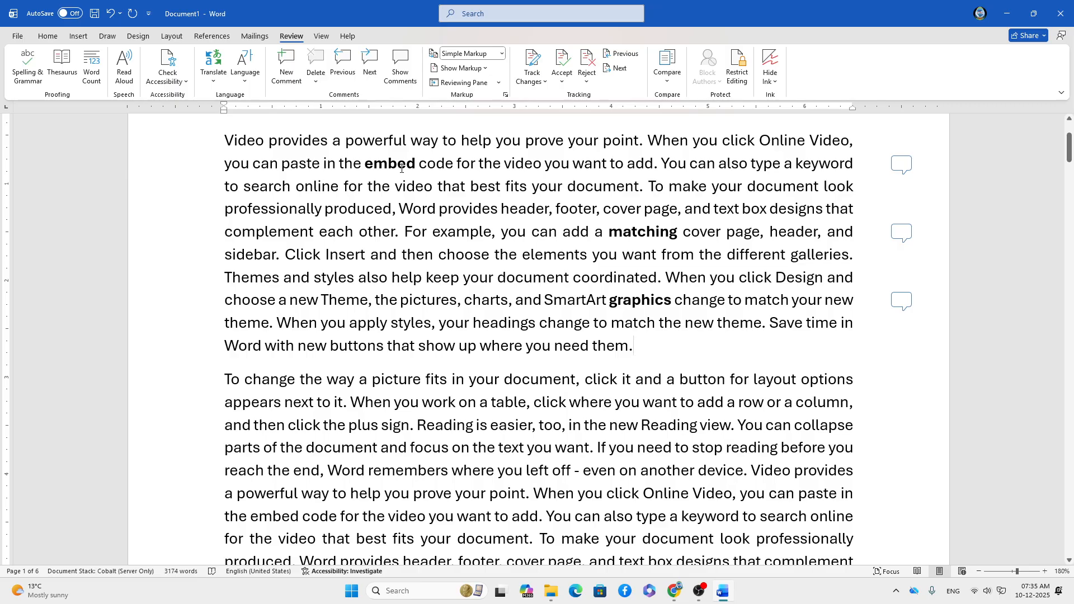
mouse_move(401, 166)
mouse_move(661, 234)
mouse_move(633, 302)
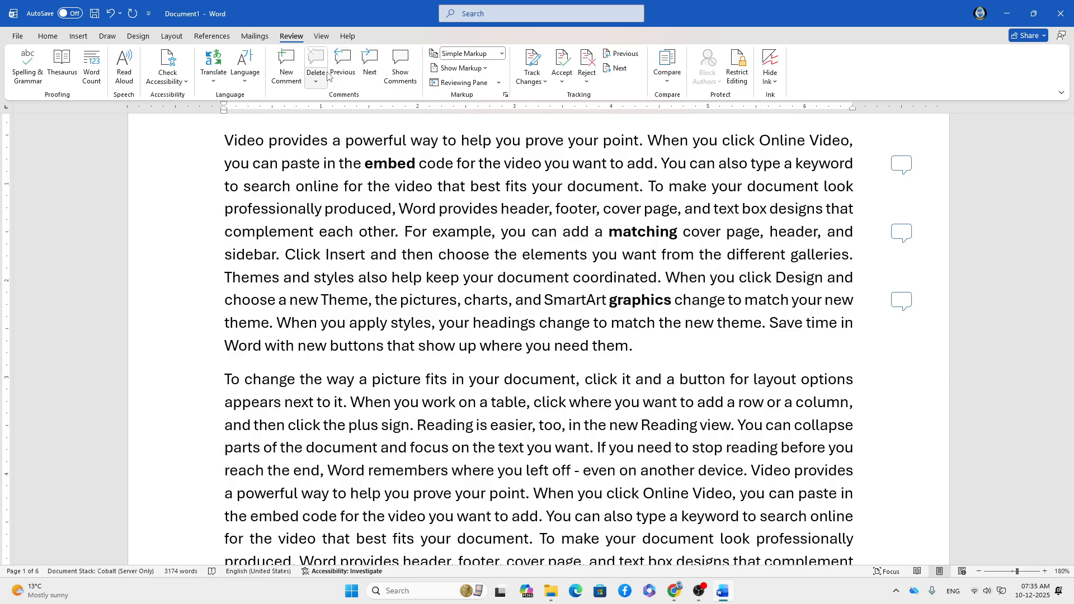
click(391, 167)
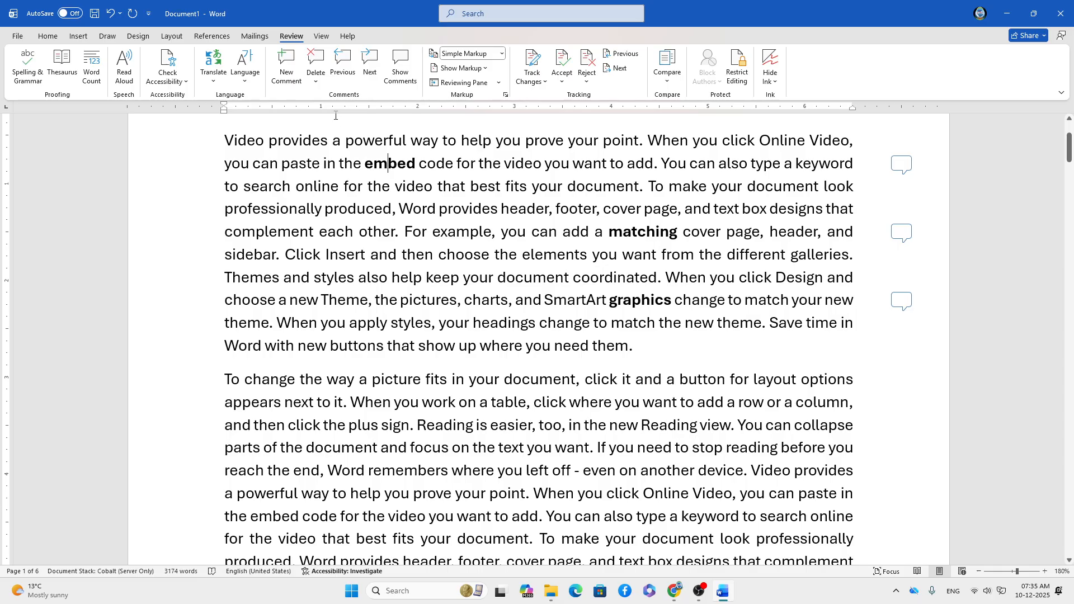
click(371, 61)
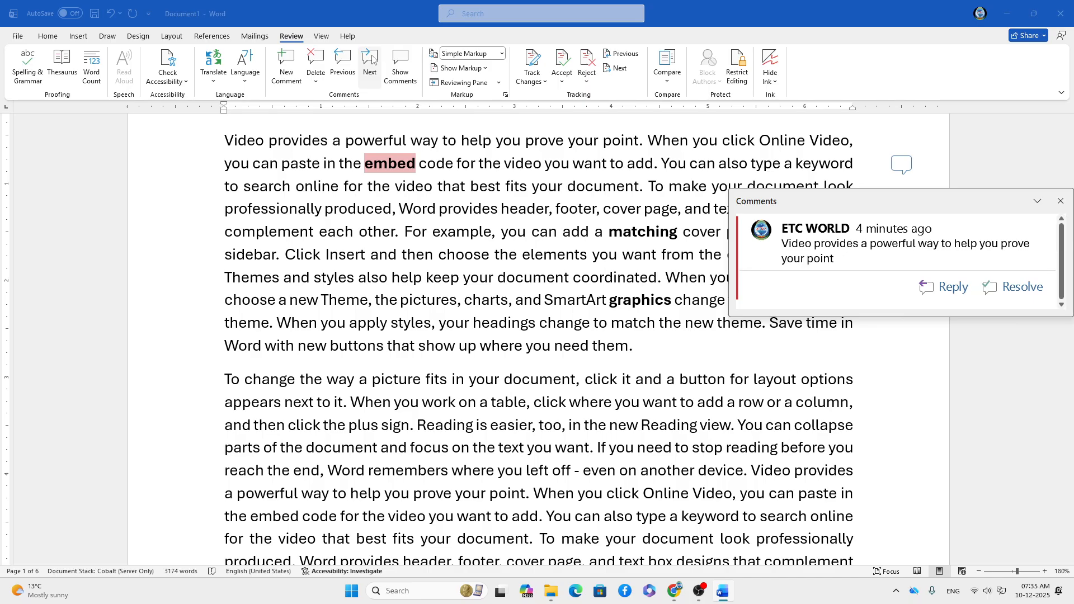
click(343, 61)
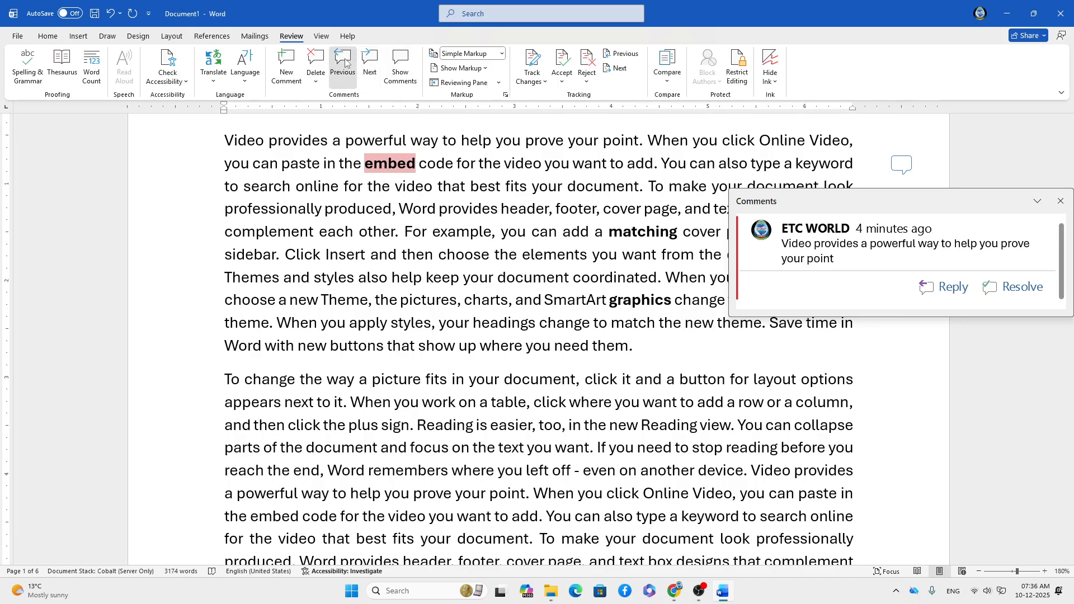
click(345, 63)
click(370, 62)
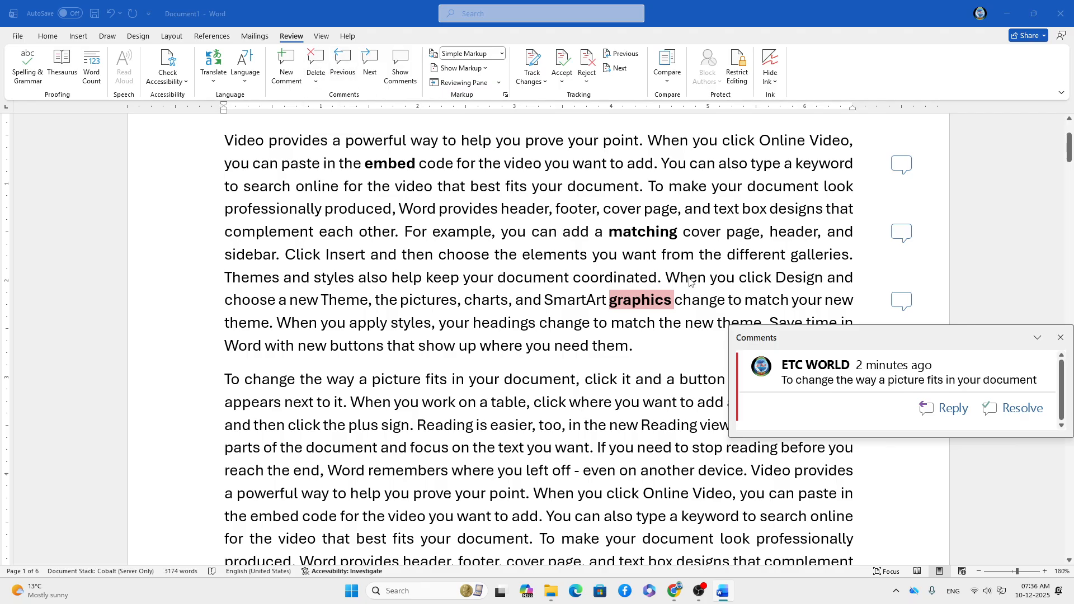
click(404, 163)
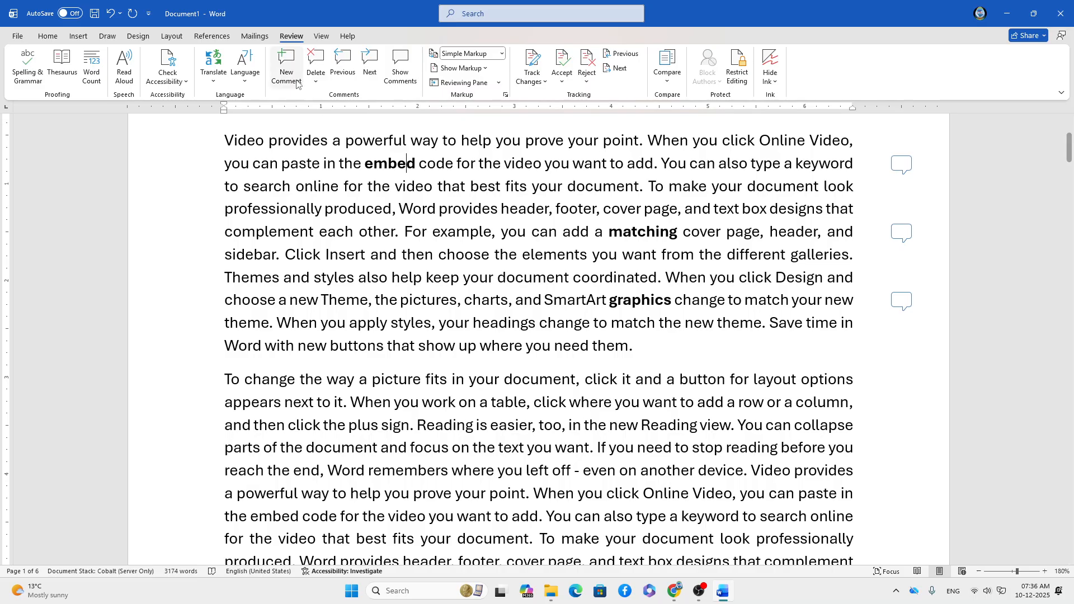
click(314, 63)
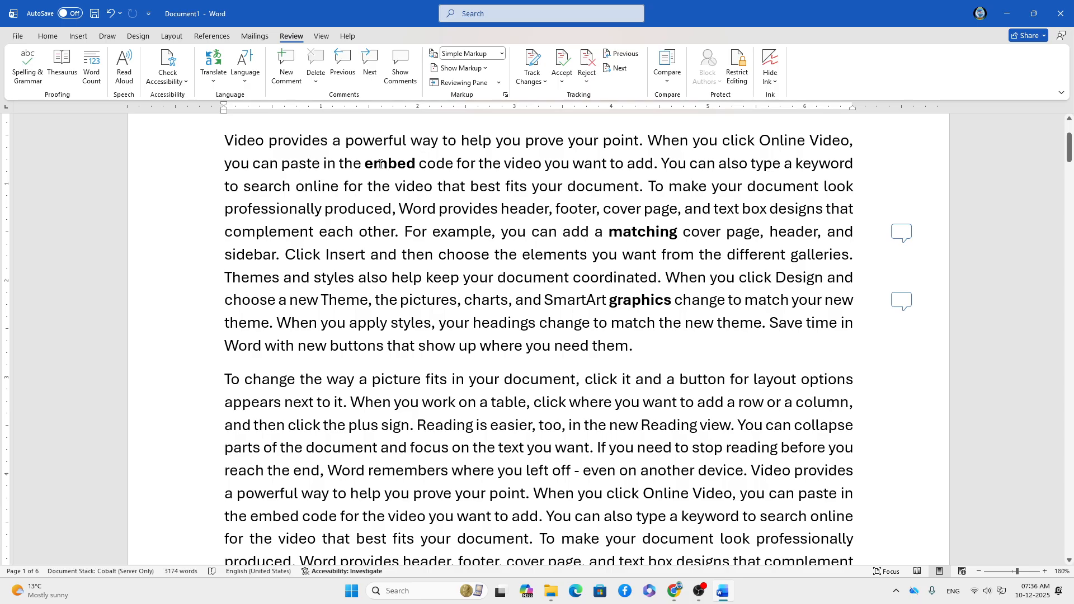
key(ctrl+z)
mouse_move(394, 162)
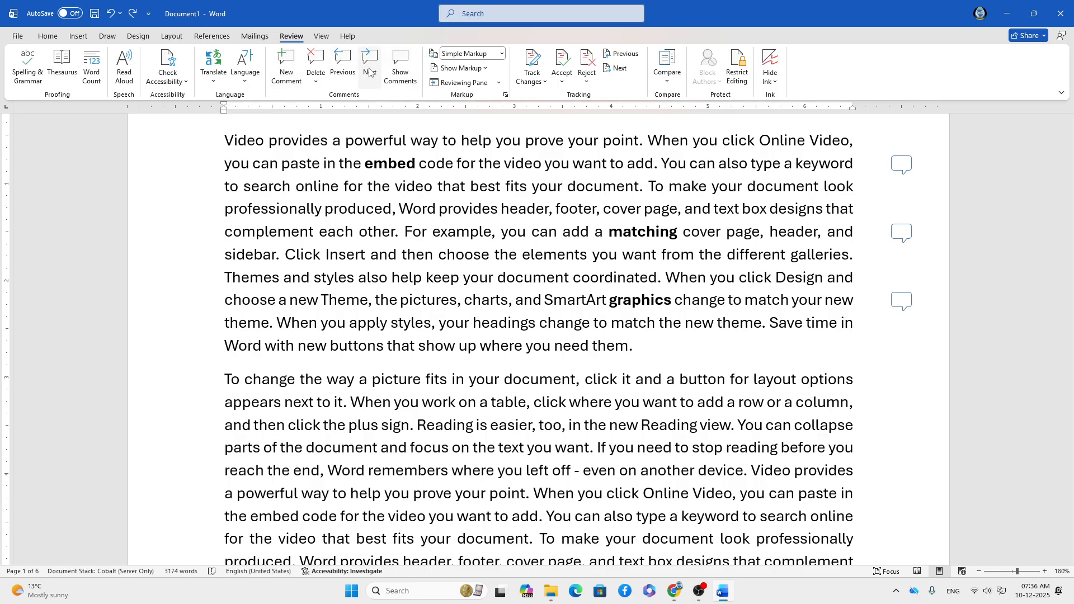
Show the comments pane beside the text and open the comment linked to 'embed'.
click(401, 68)
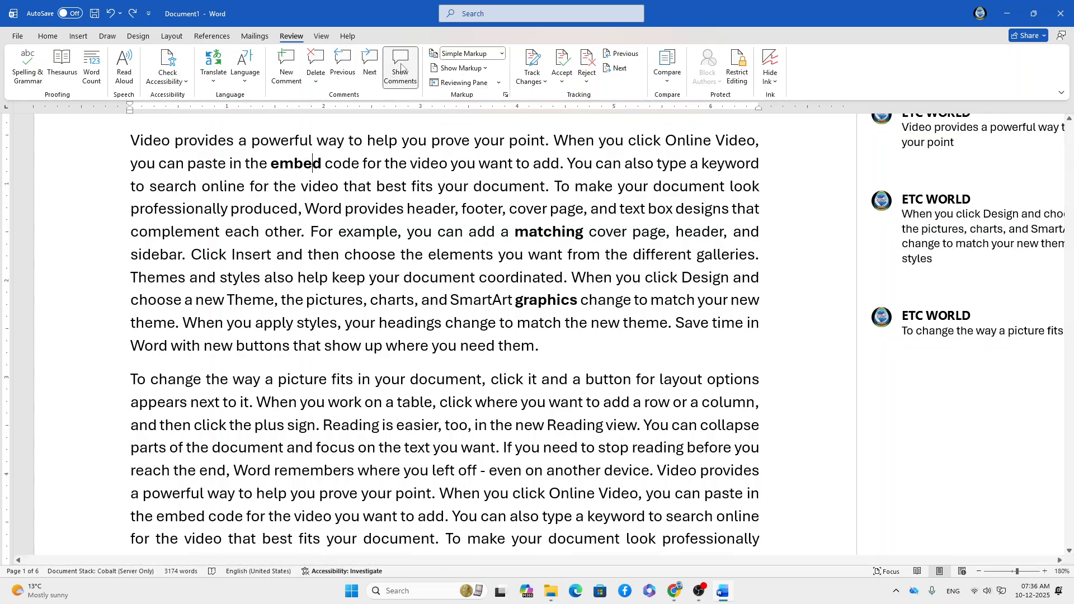
click(954, 279)
scroll(955, 279, up, 1)
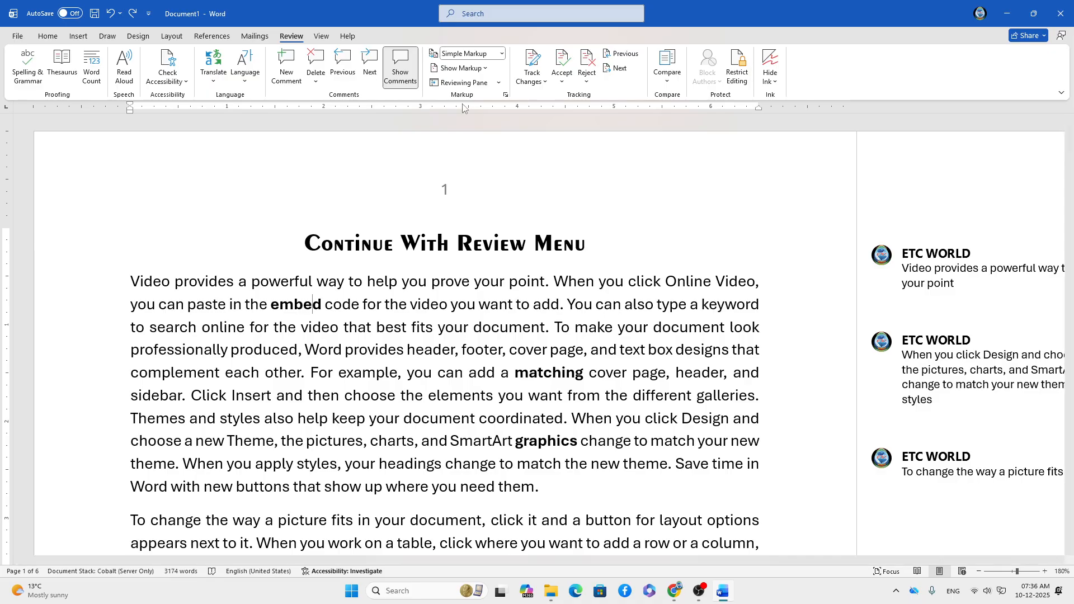
Compare the All Markup and Original display modes of the document.
click(502, 53)
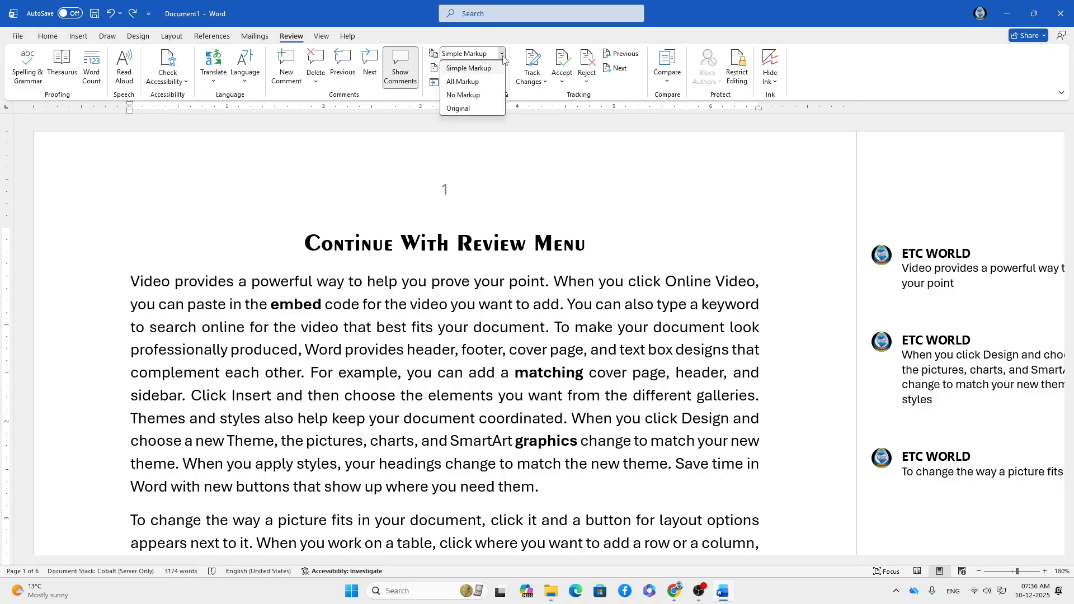
click(462, 81)
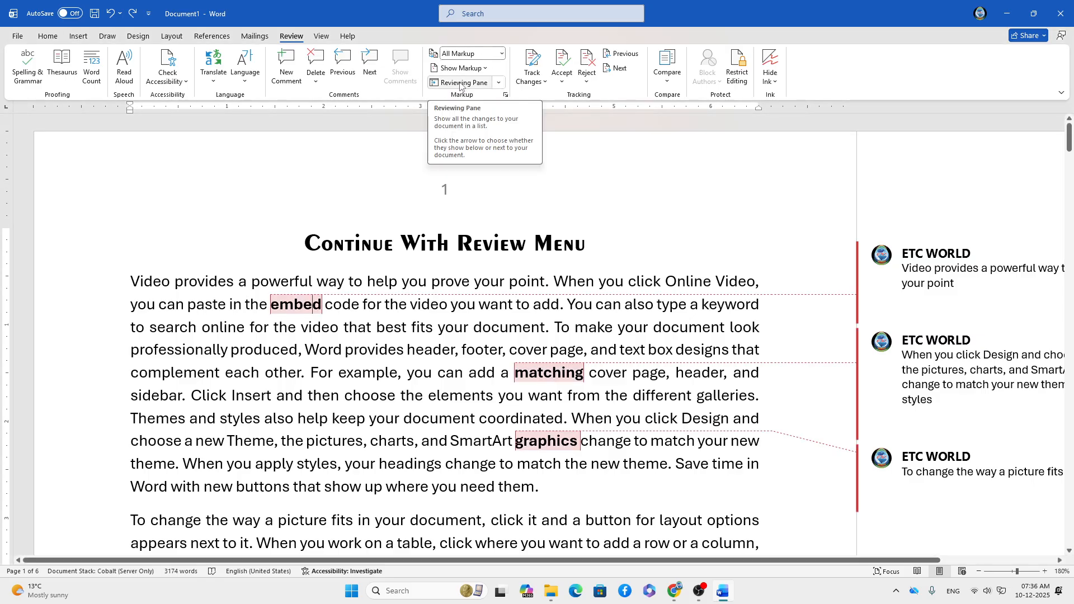
scroll(791, 264, down, 3)
scroll(790, 262, up, 3)
scroll(787, 261, down, 1)
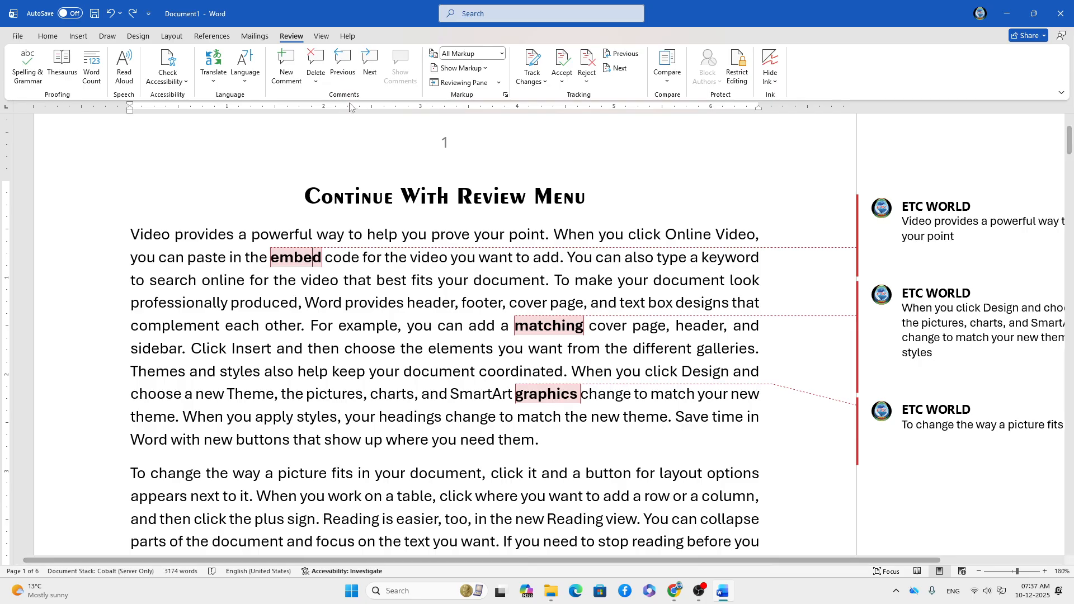
click(502, 54)
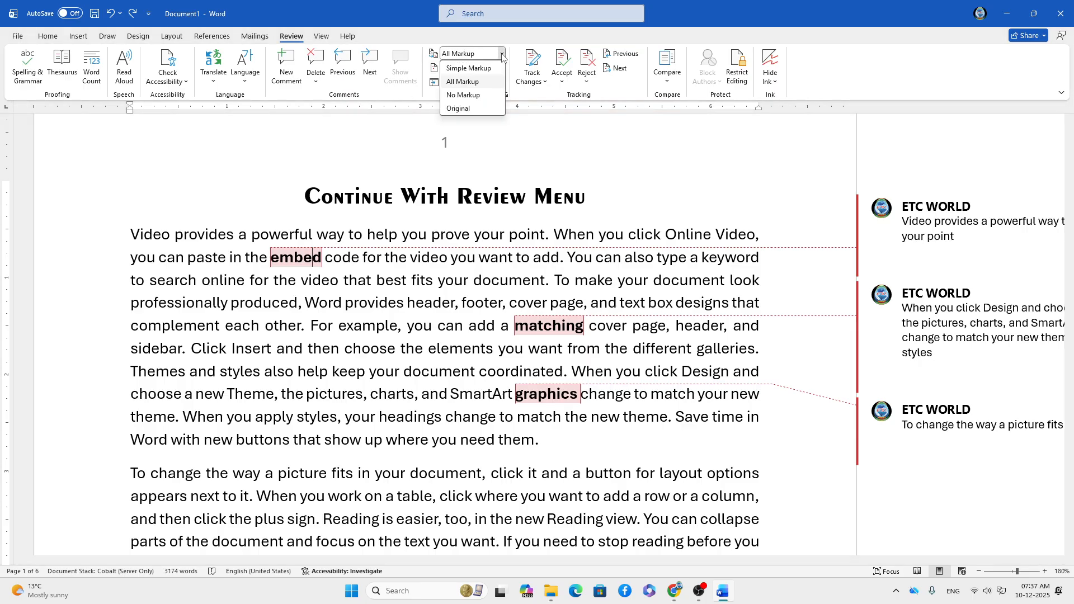
click(458, 108)
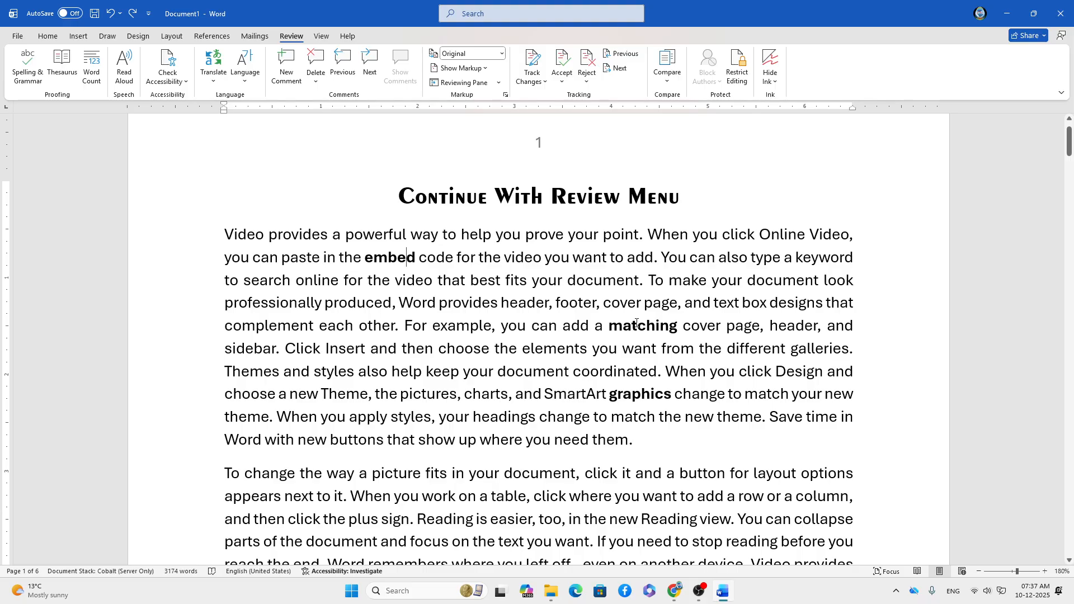
Return briefly to All Markup, then settle on No Markup.
click(501, 54)
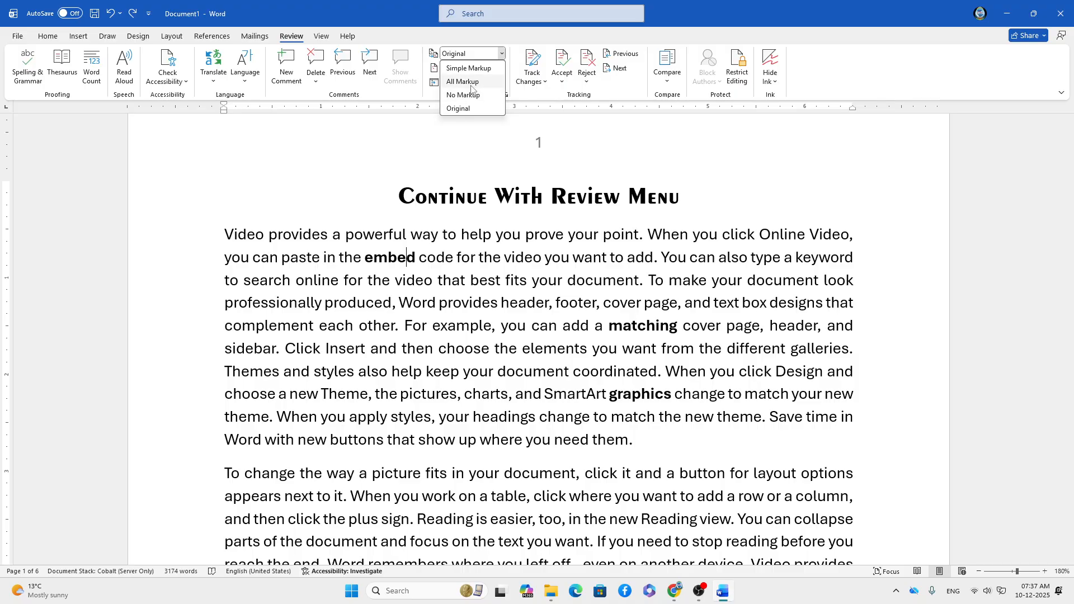
click(470, 83)
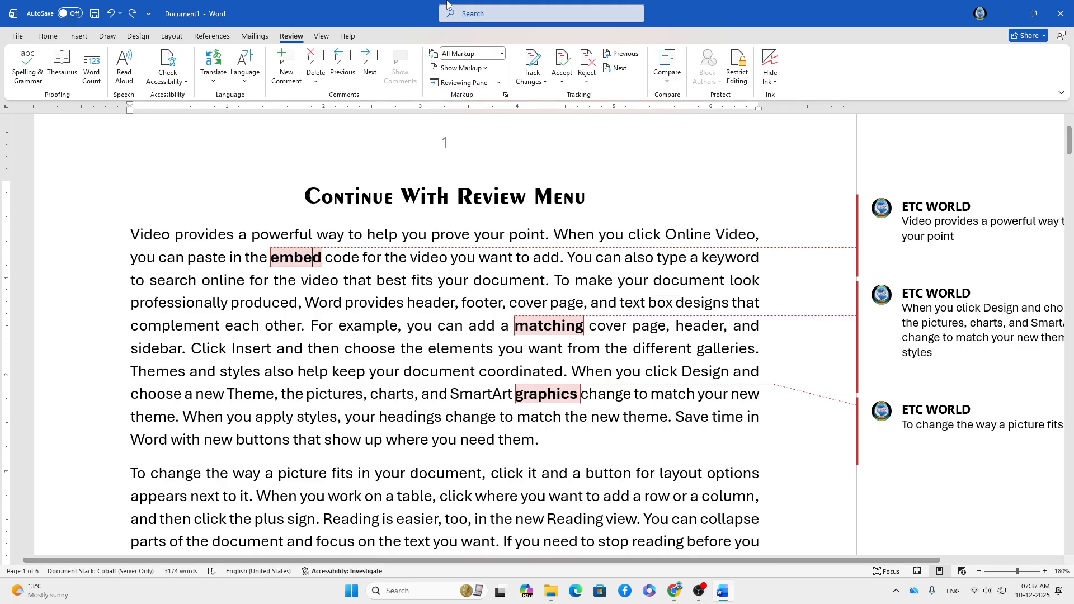
click(502, 54)
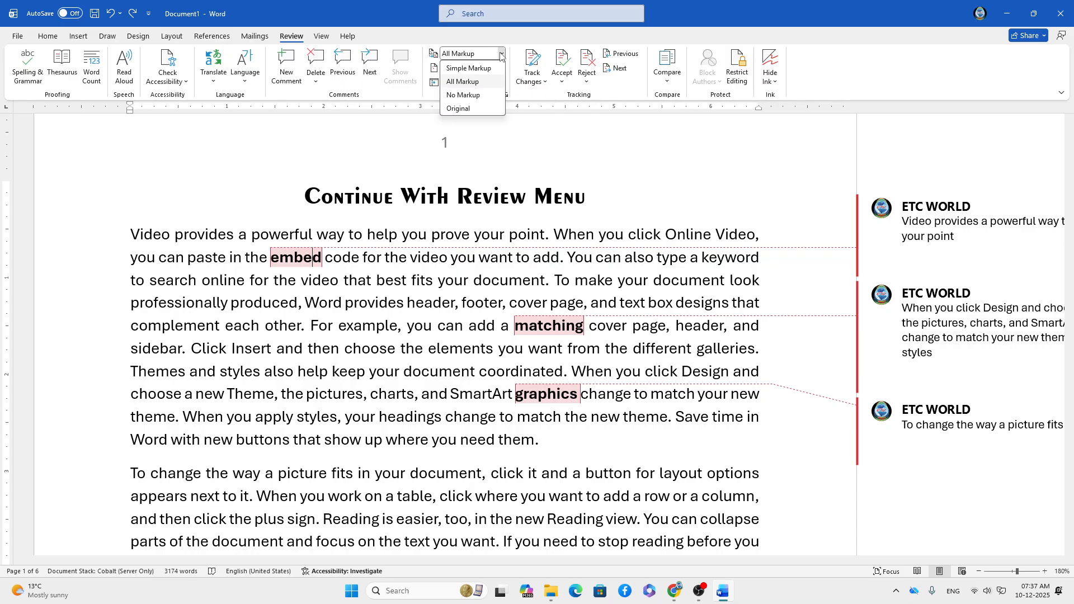
click(462, 96)
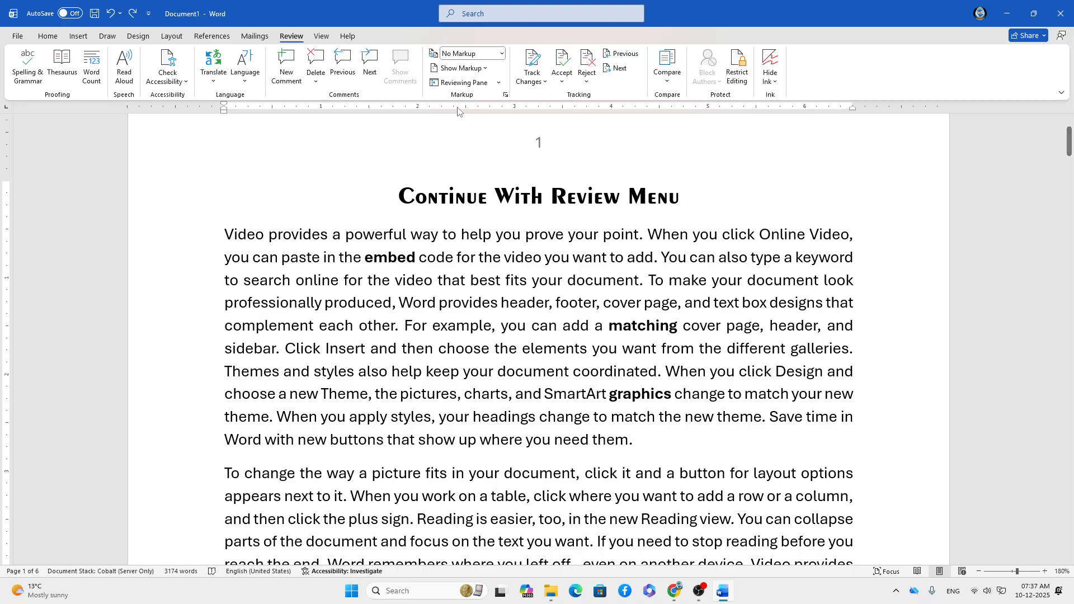
Set Balloons to Show Revisions in Balloons and switch the display back to All Markup.
click(484, 69)
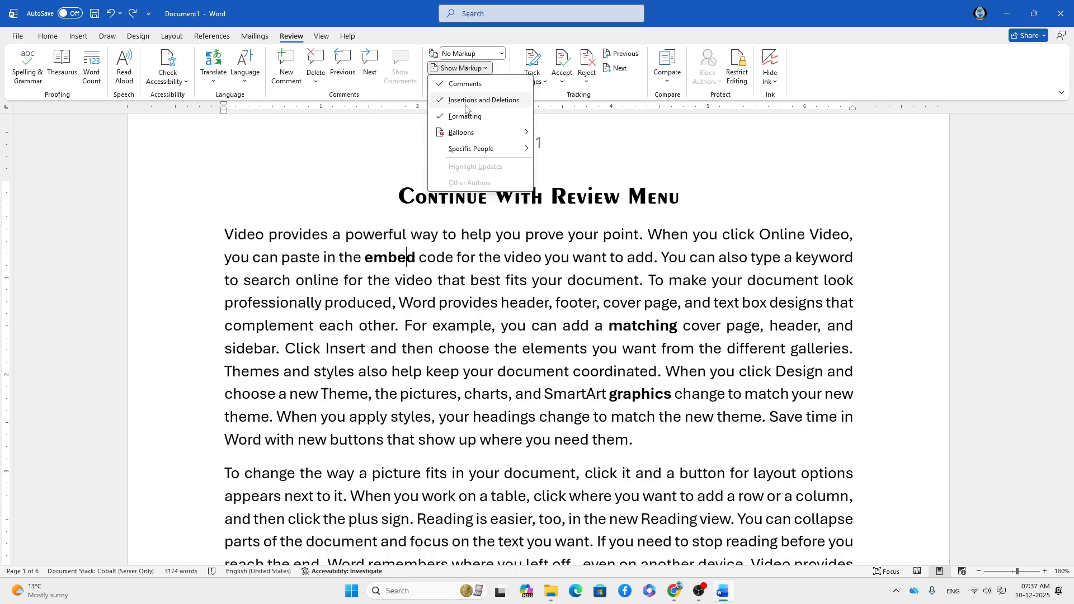
mouse_move(463, 133)
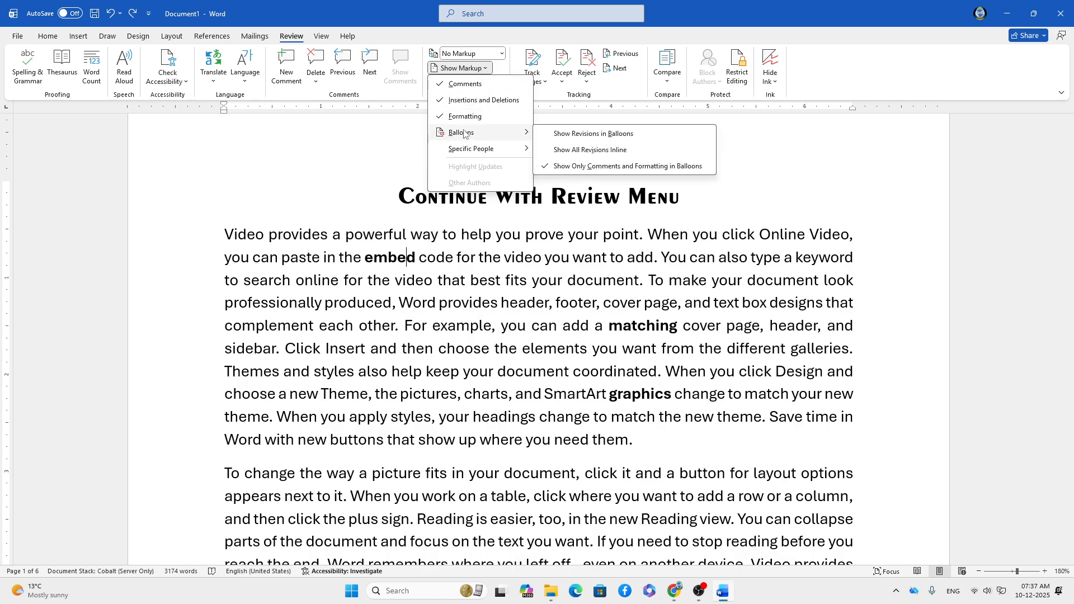
click(589, 139)
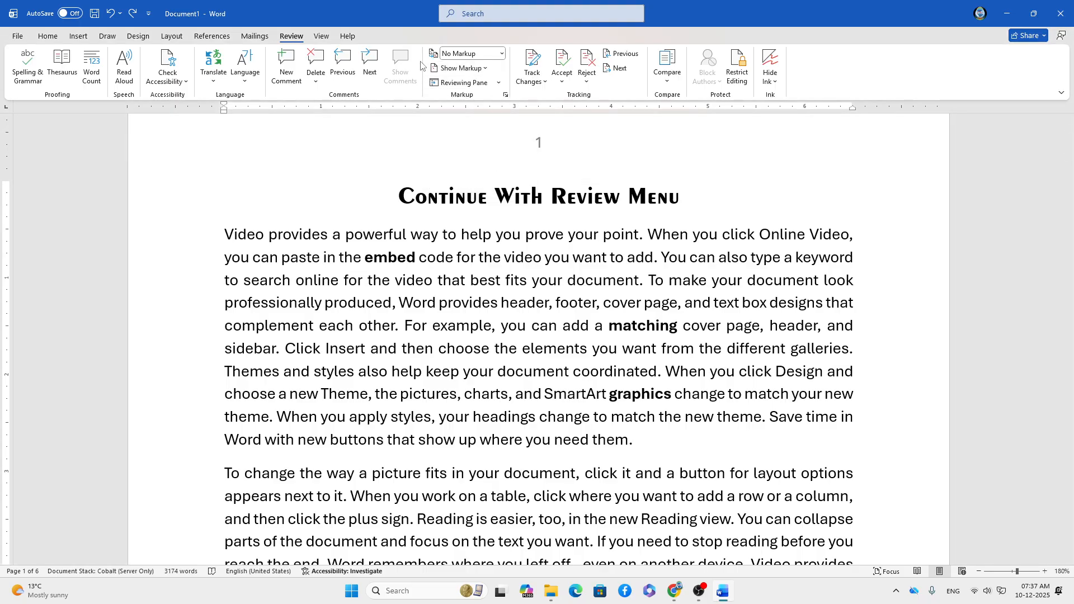
click(488, 68)
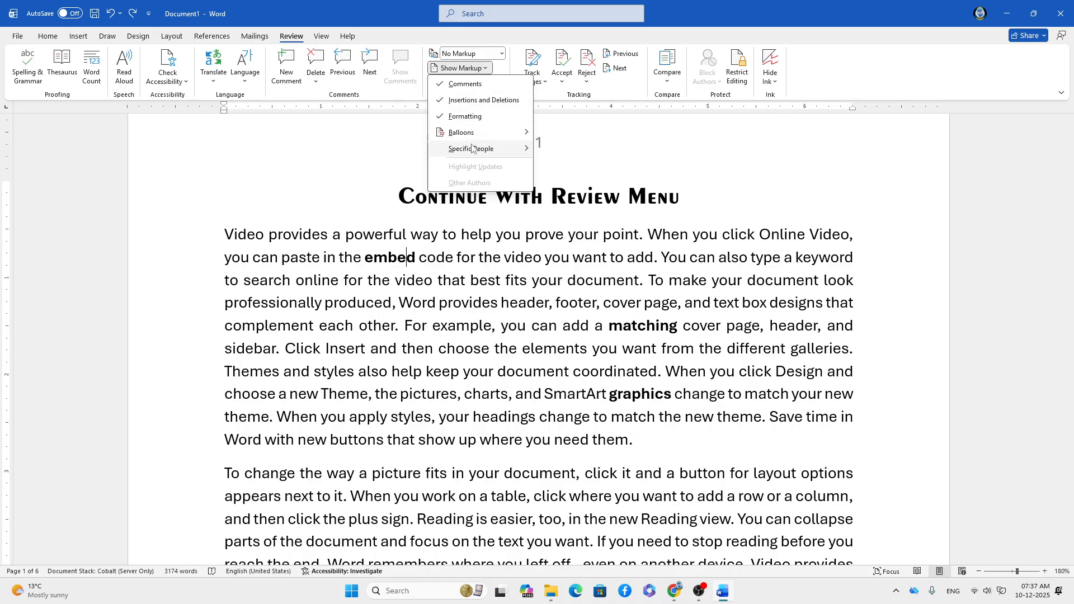
click(484, 53)
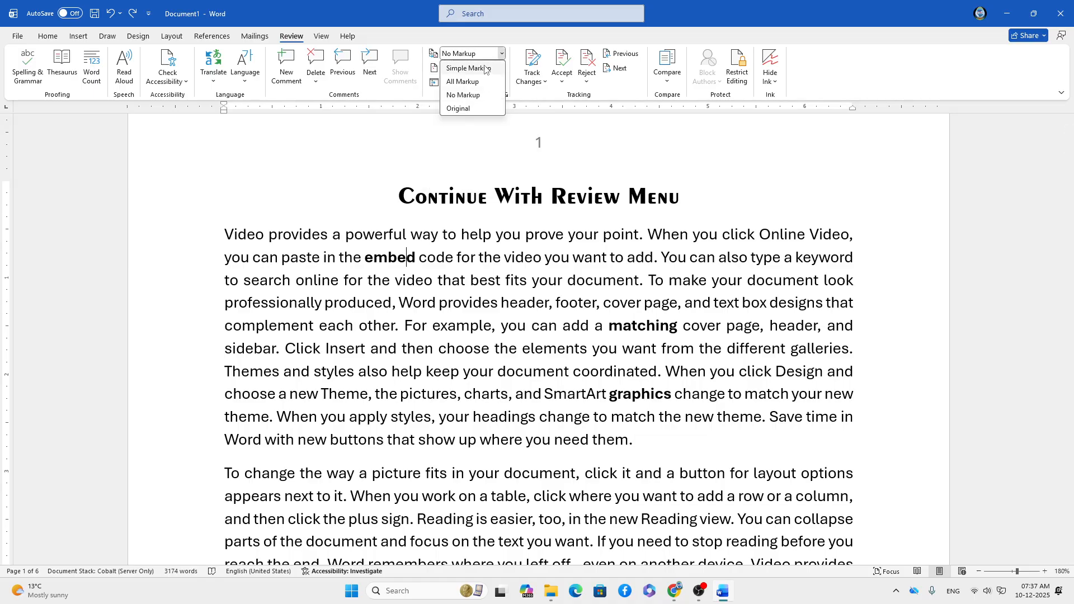
click(486, 83)
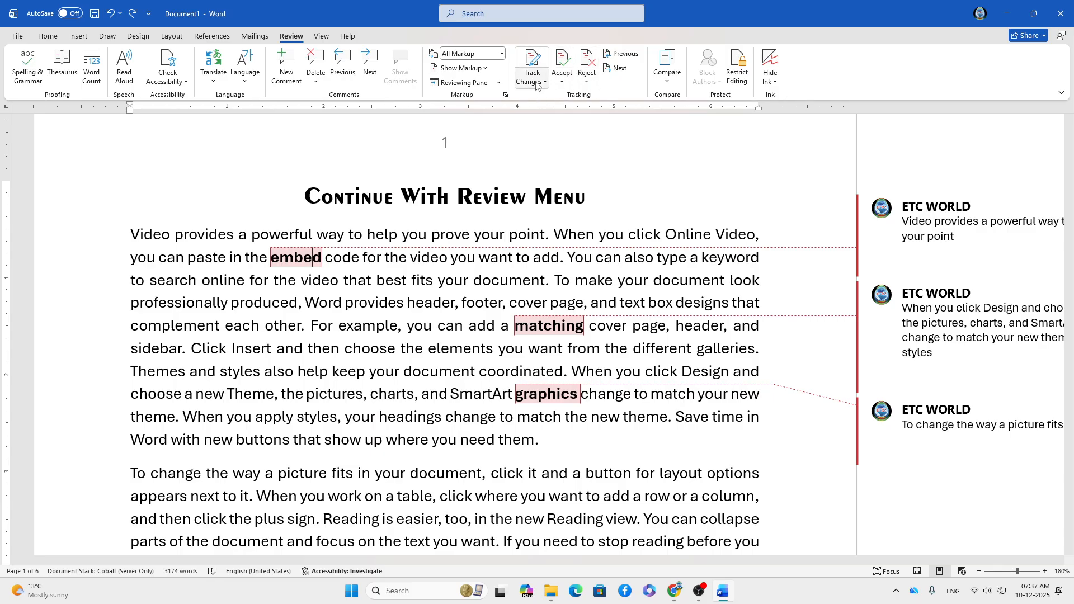
Turn on Track Changes.
scroll(475, 352, down, 3)
scroll(476, 353, down, 3)
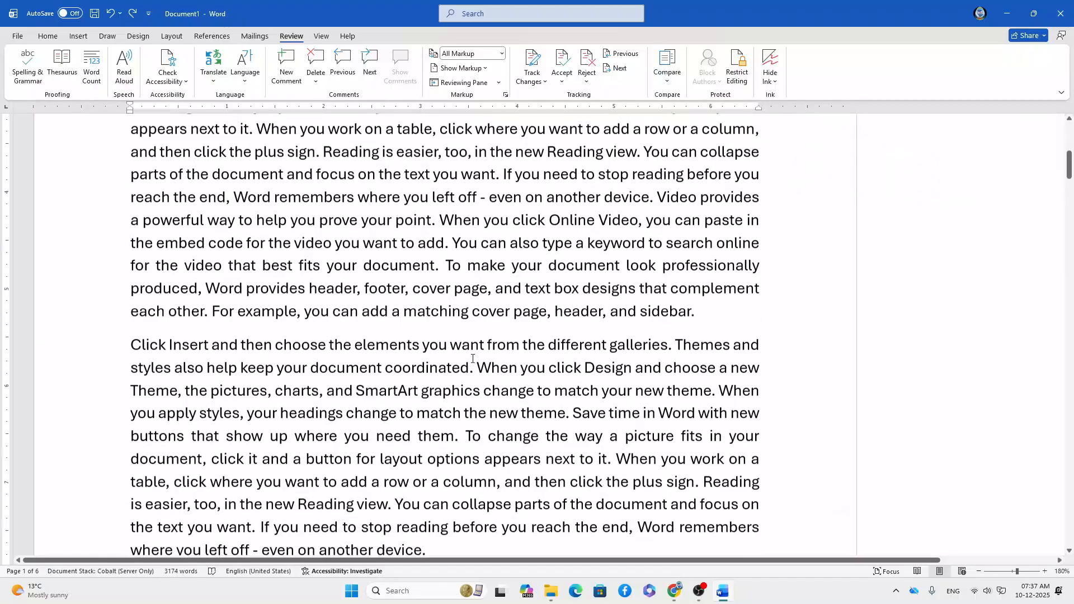
scroll(559, 224, up, 5)
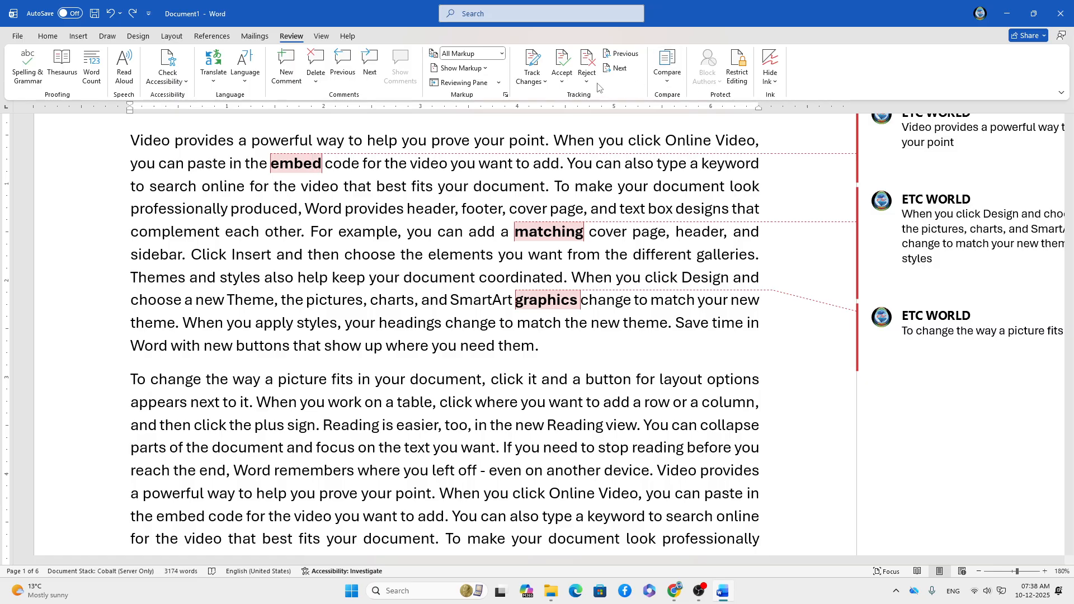
click(529, 82)
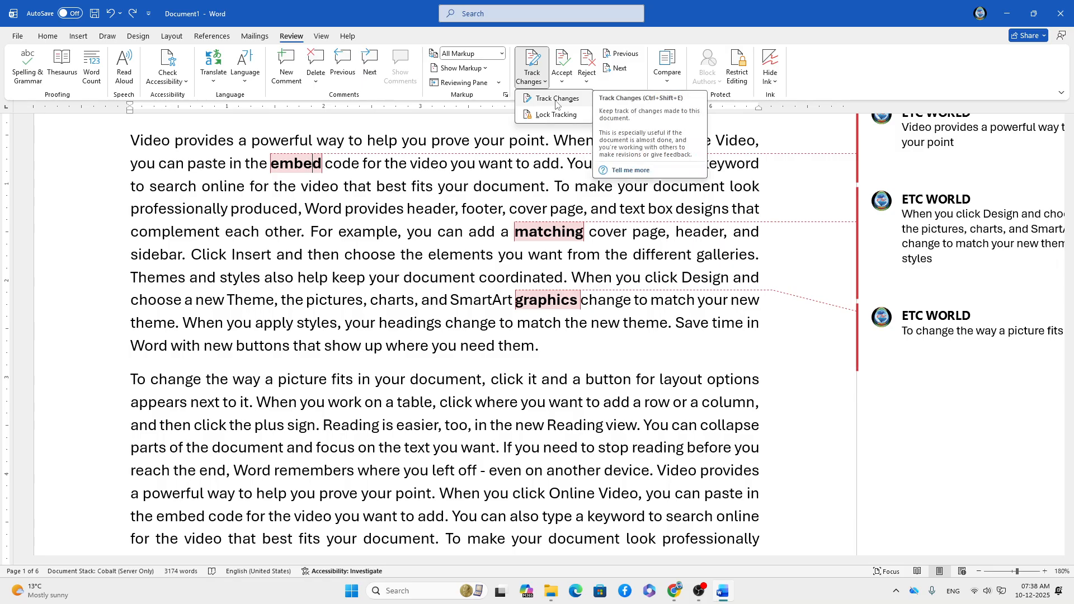
click(556, 105)
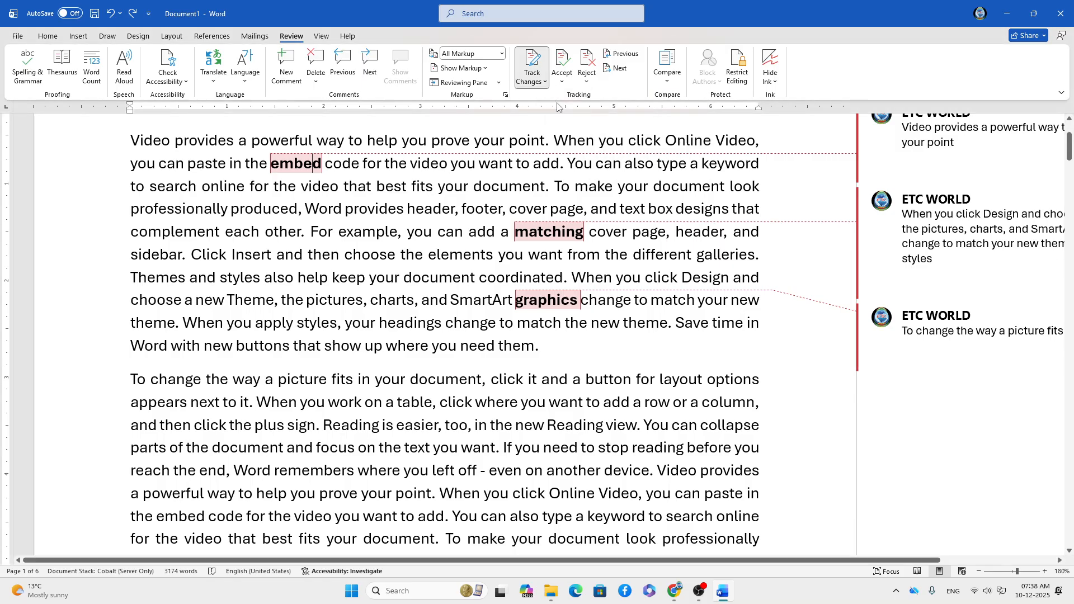
Type 'dfdfdfdf' at the end of the last line on page 1 as a tracked insertion.
scroll(420, 328, down, 3)
scroll(420, 328, down, 5)
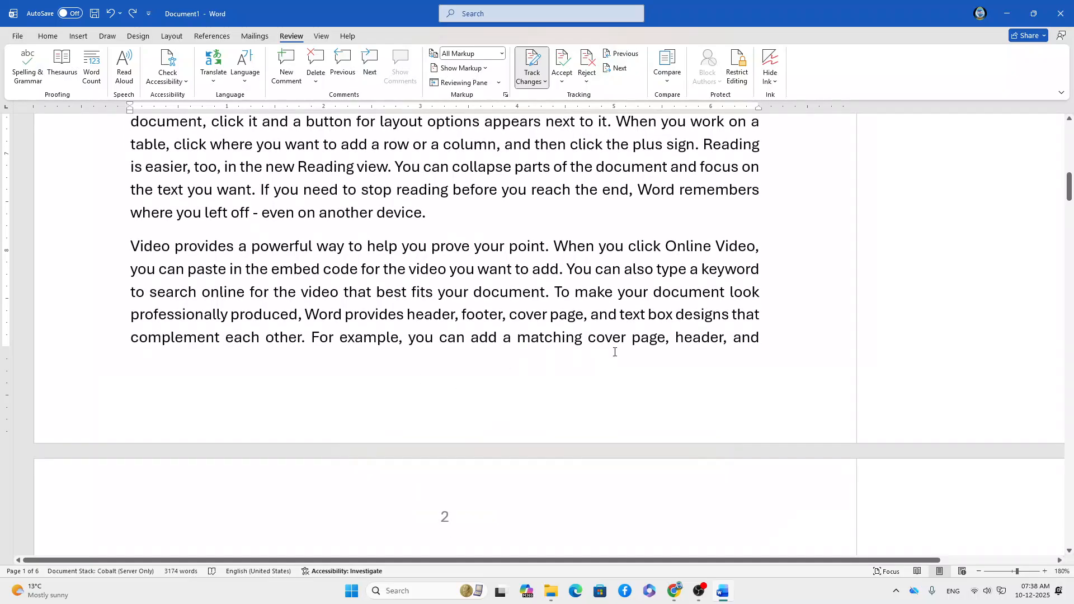
click(300, 394)
click(763, 346)
text(dfdf)
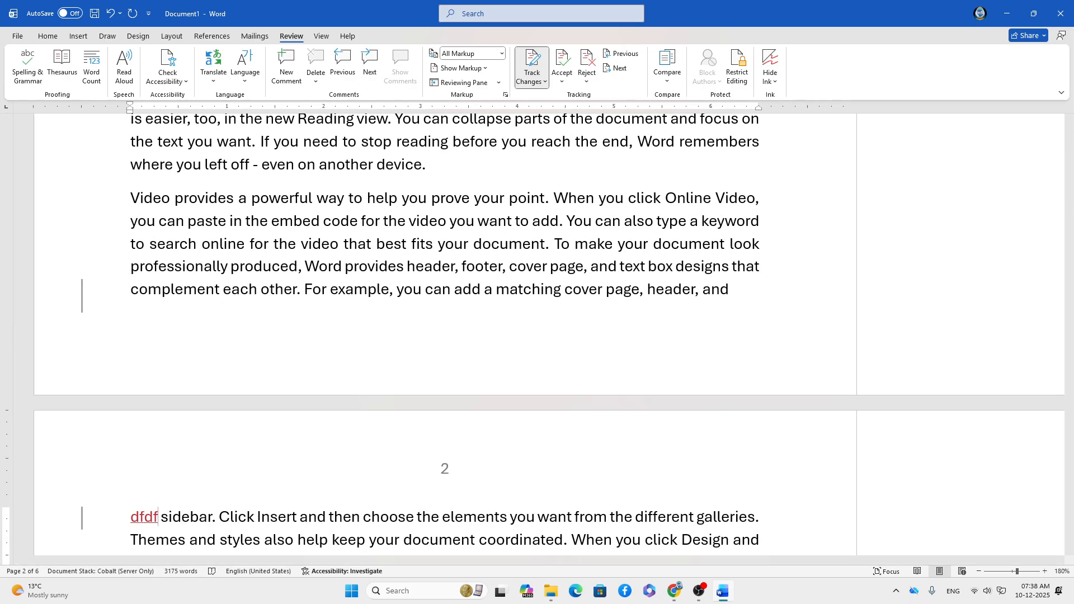
text(dfdf)
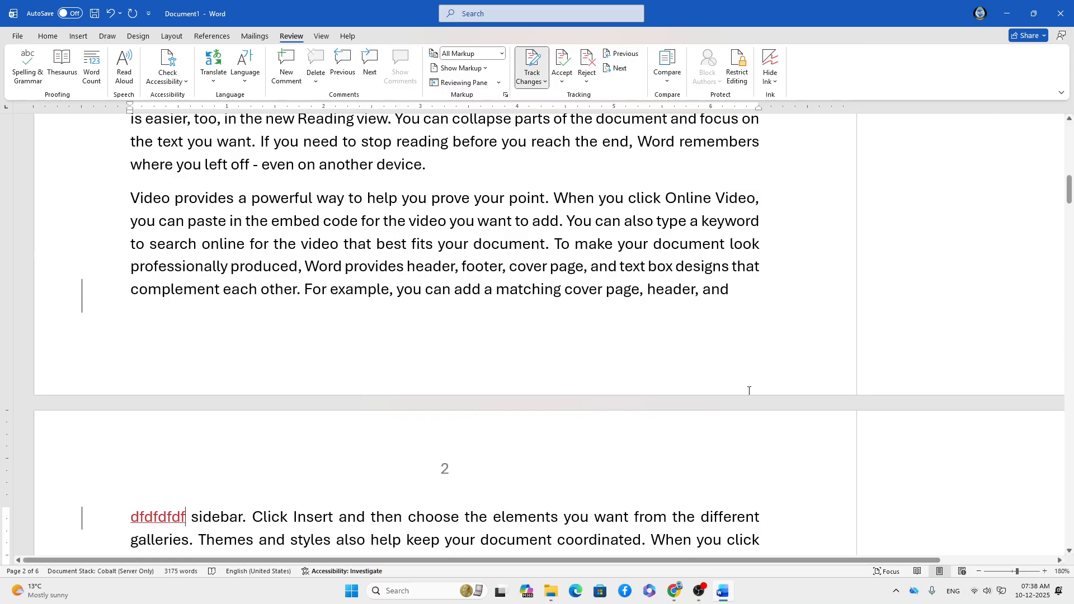
Accept the tracked 'dfdf' insertion.
click(562, 62)
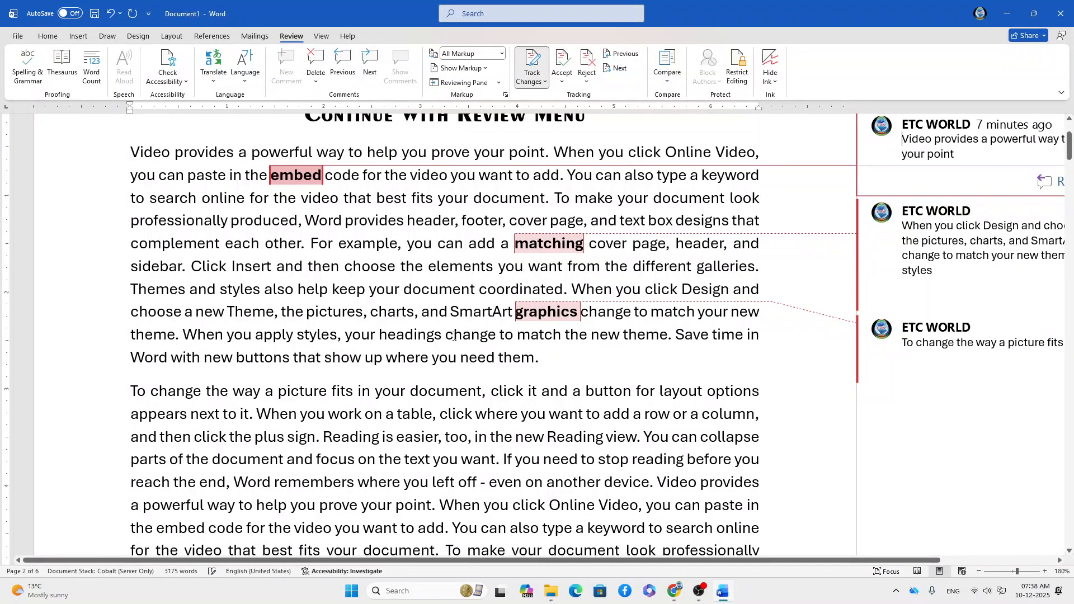
scroll(422, 343, down, 10)
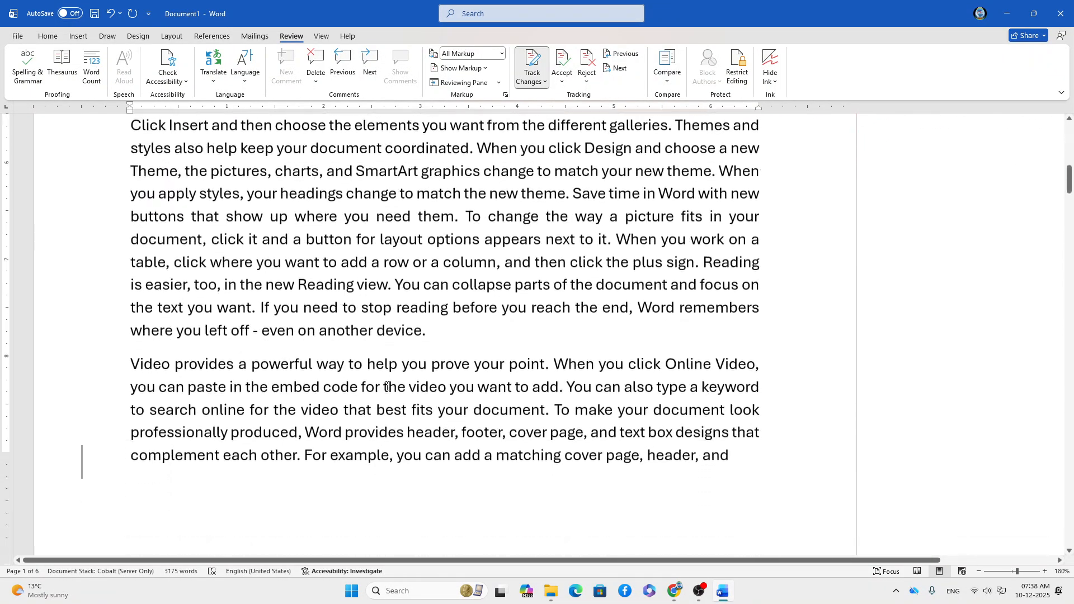
scroll(386, 385, up, 4)
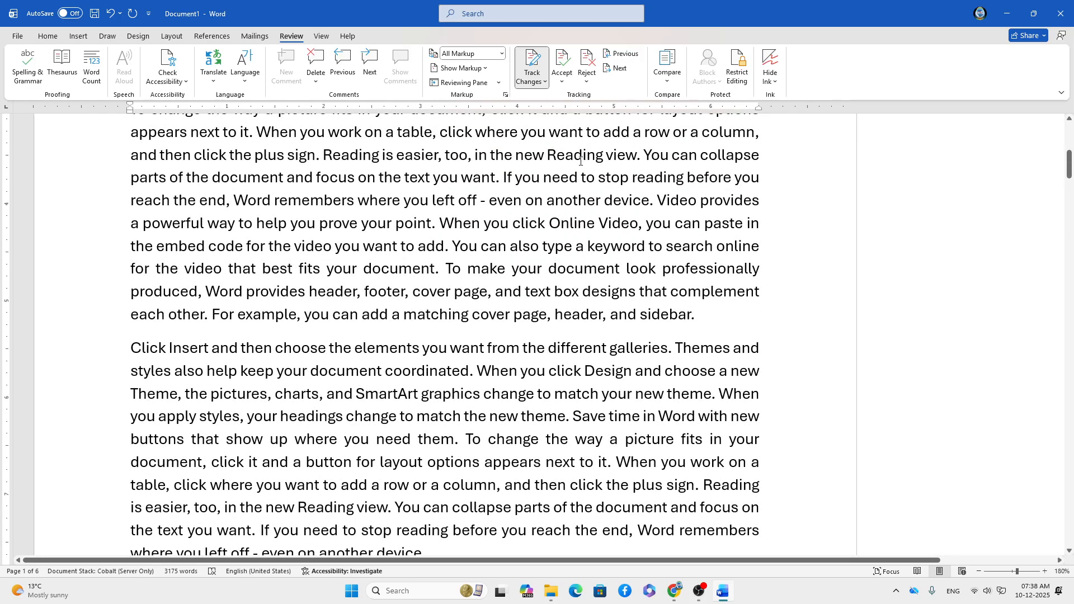
Cancel the Lock Tracking dialog without a password and turn Track Changes off.
click(588, 77)
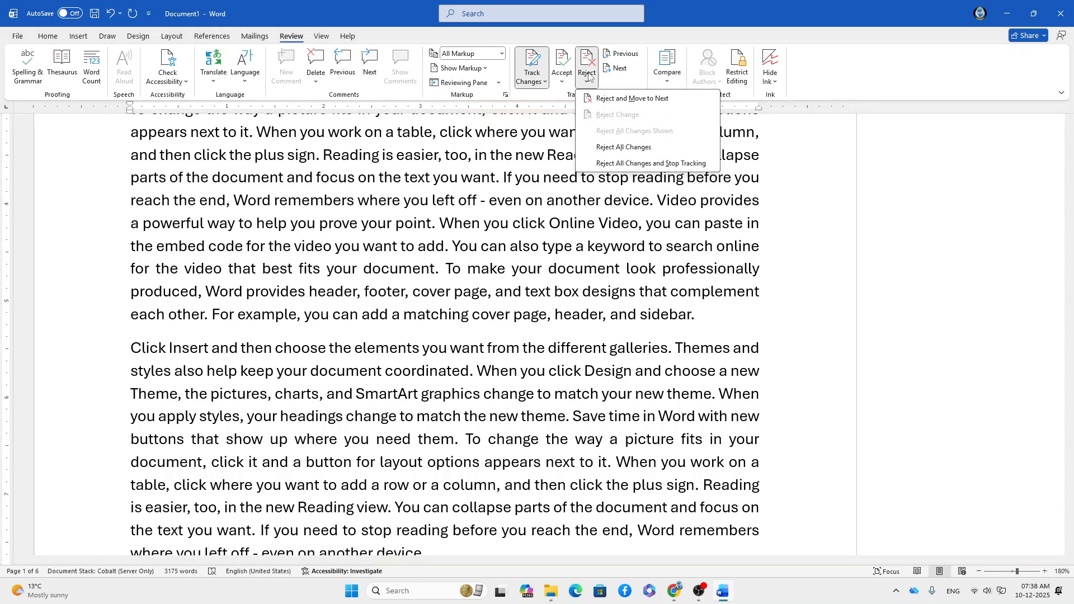
click(544, 82)
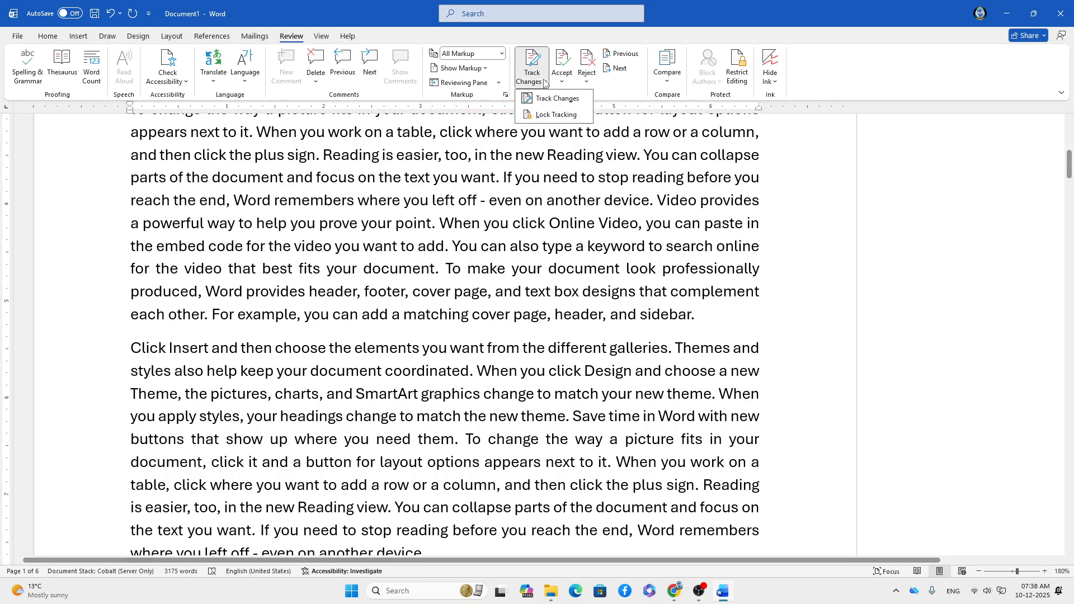
click(540, 116)
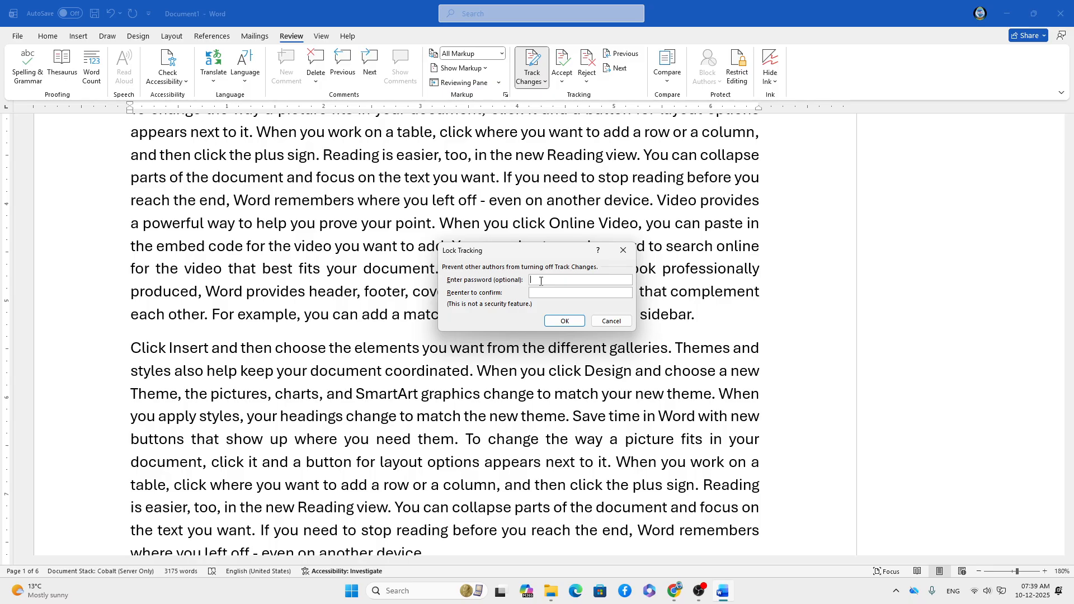
click(616, 324)
click(536, 78)
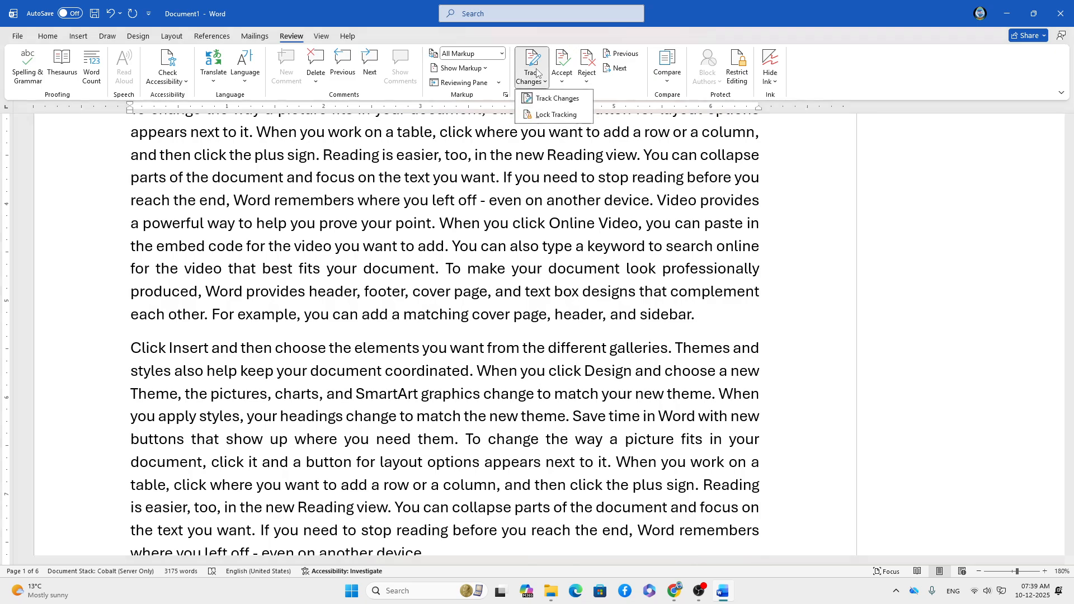
click(545, 97)
click(492, 54)
click(531, 66)
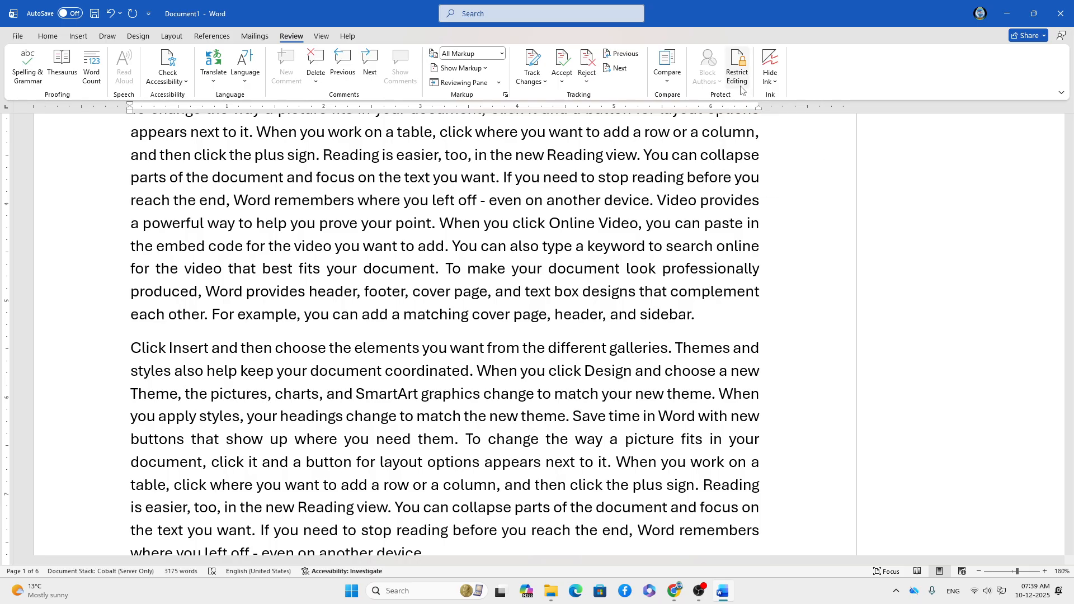
click(665, 84)
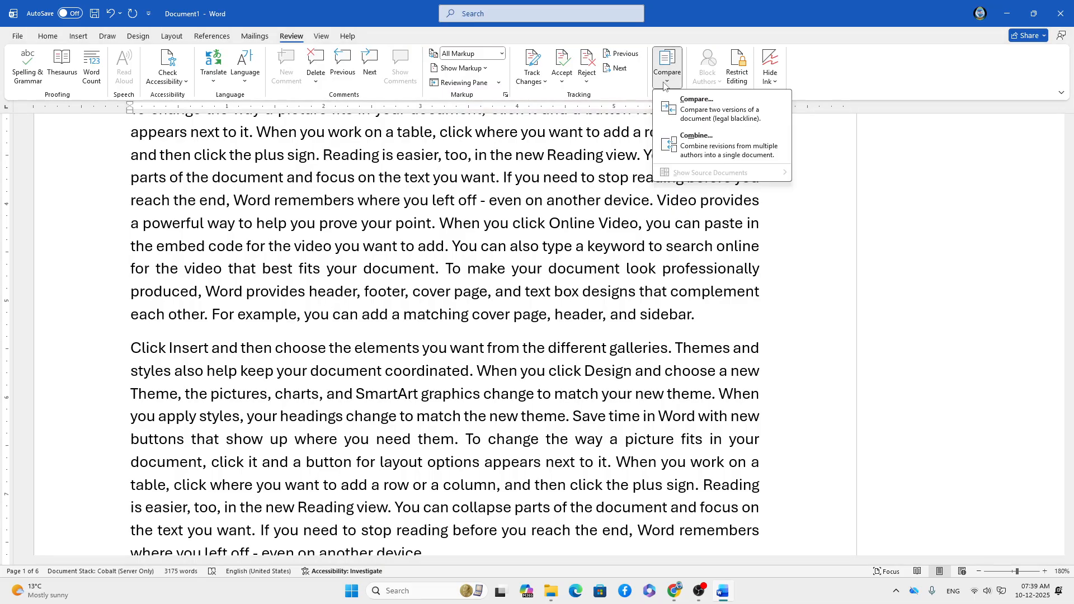
click(664, 84)
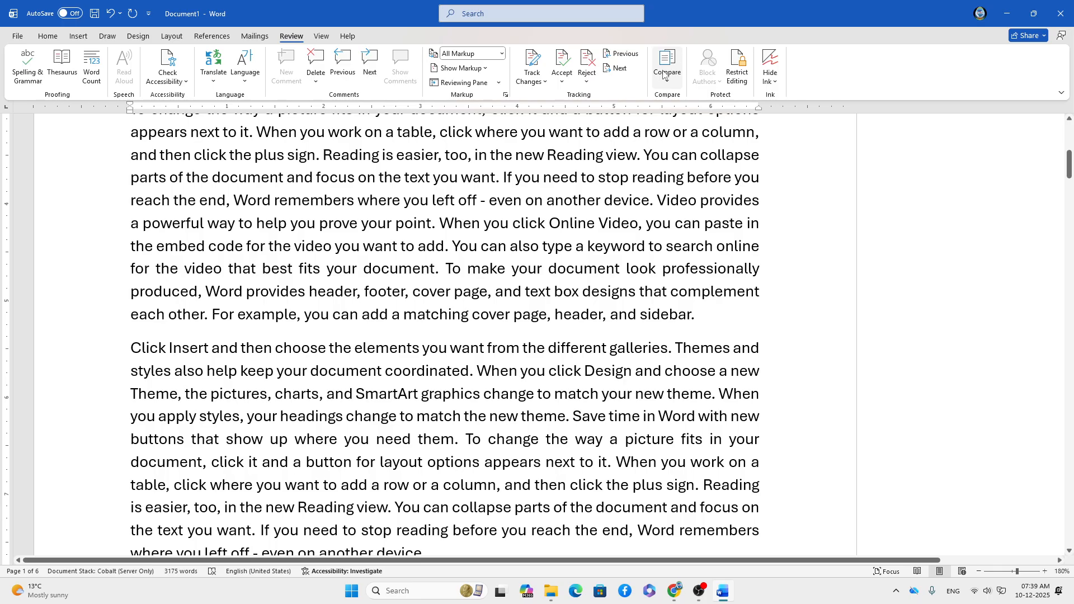
Limit editing to No changes (Read only) and close the enforcement dialog unapplied.
click(738, 80)
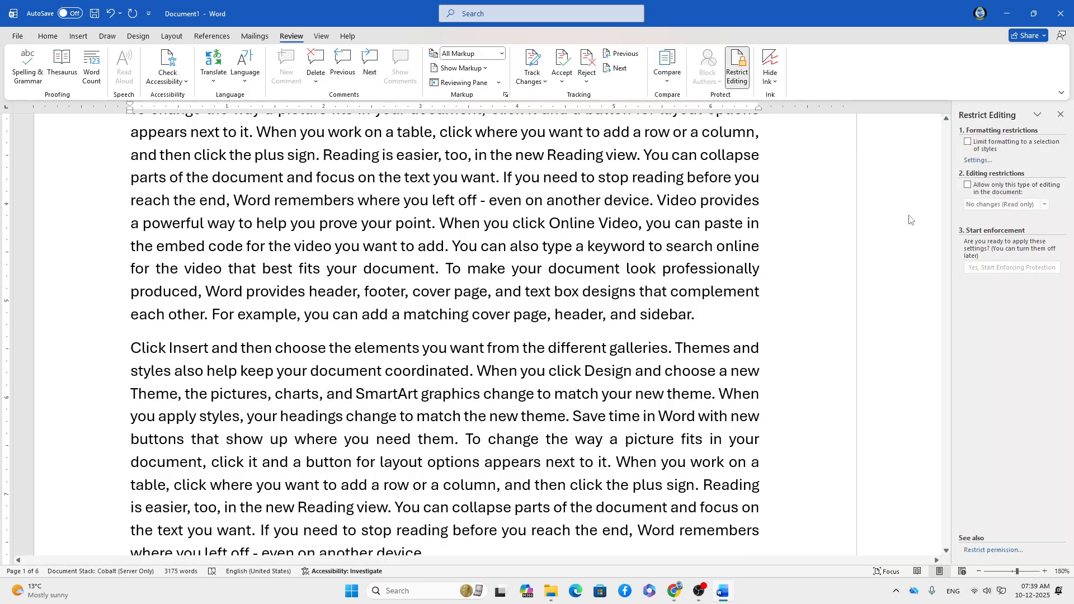
click(967, 185)
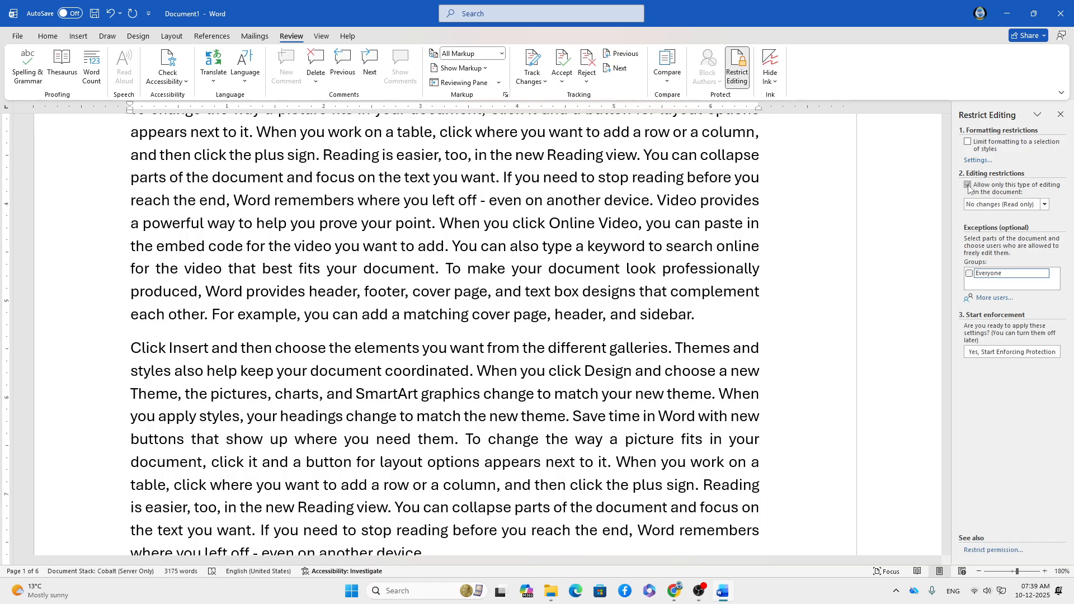
click(1000, 354)
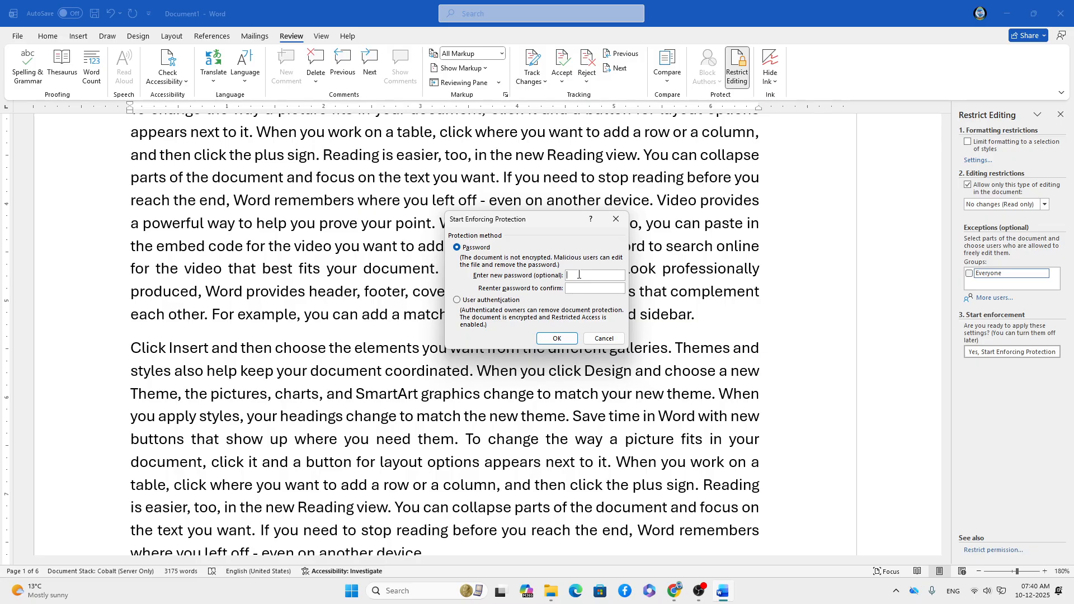
click(616, 218)
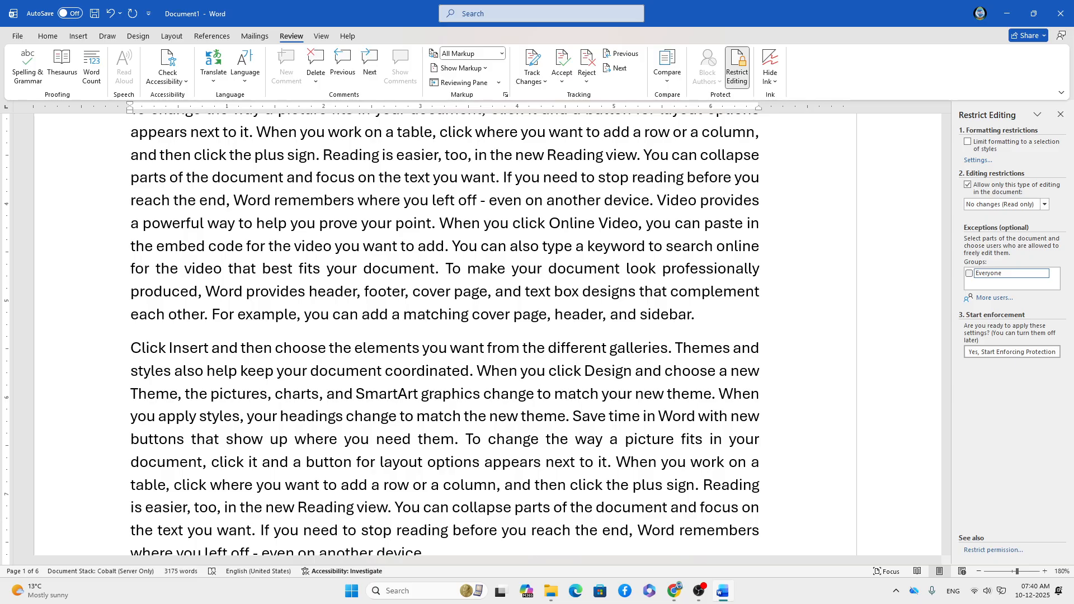
Save the document to the Desktop as Word Document 'Continue With Review Menu'.
click(17, 38)
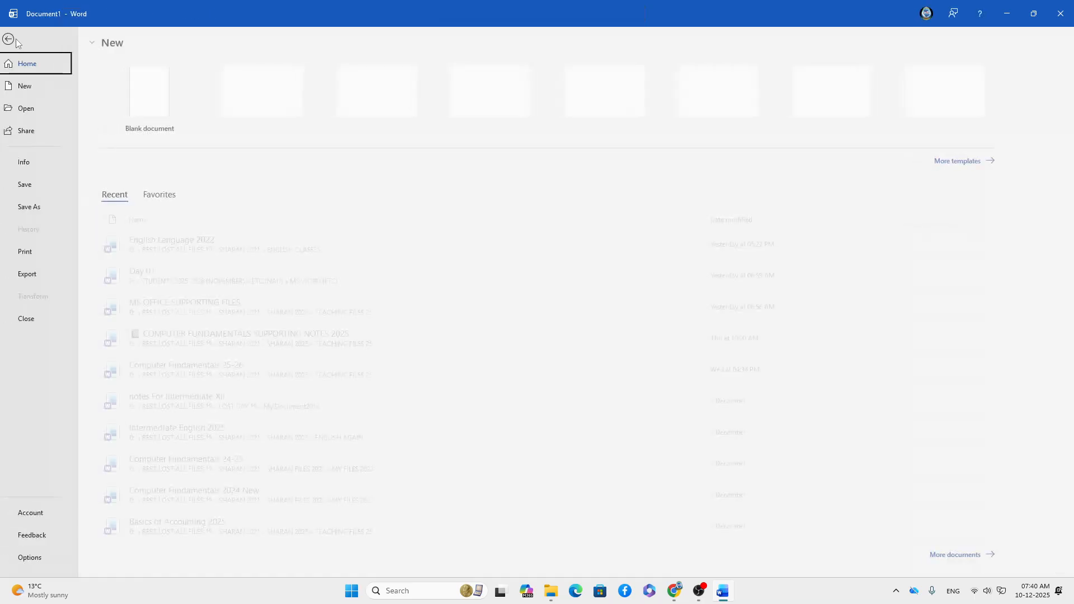
click(32, 190)
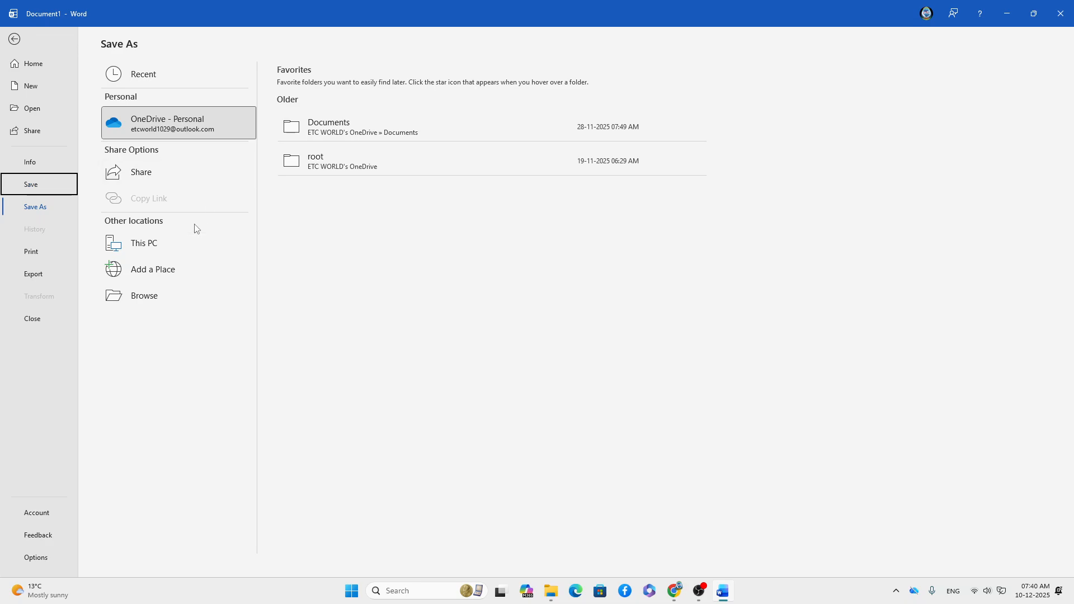
click(156, 295)
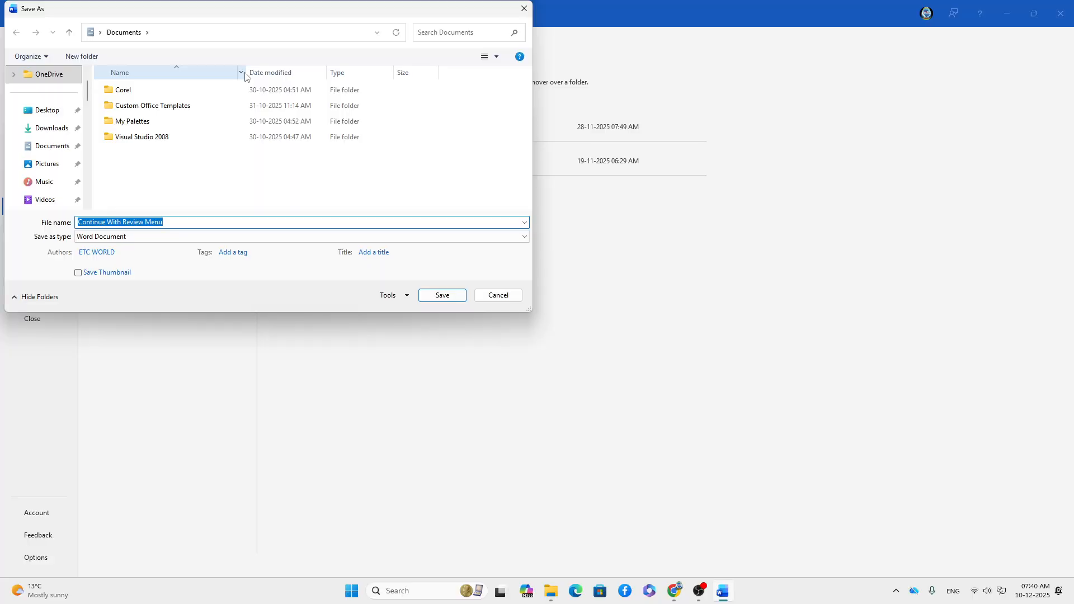
scroll(62, 156, up, 2)
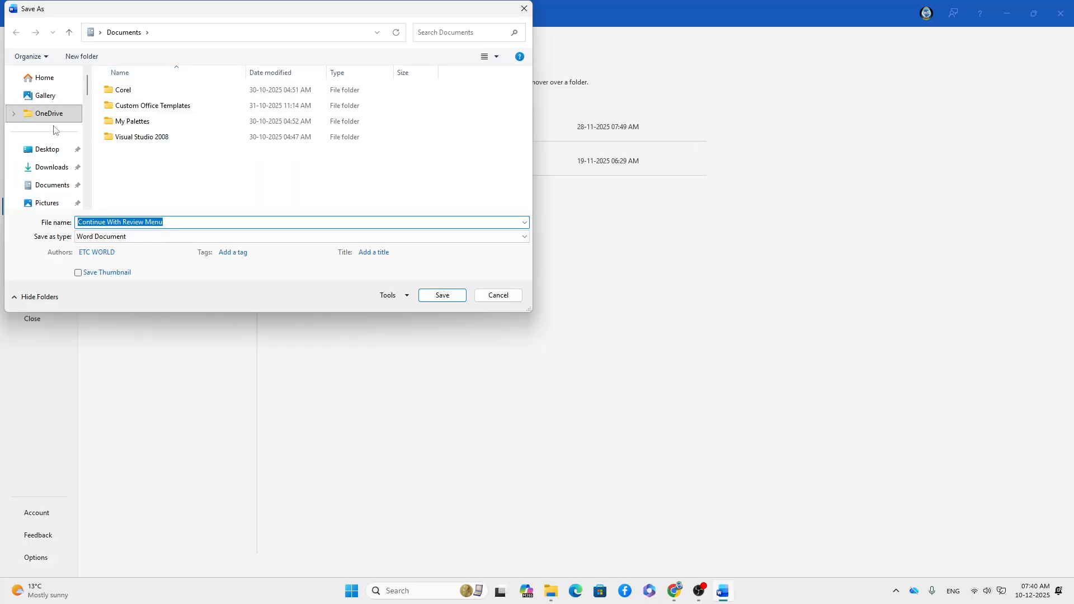
click(50, 149)
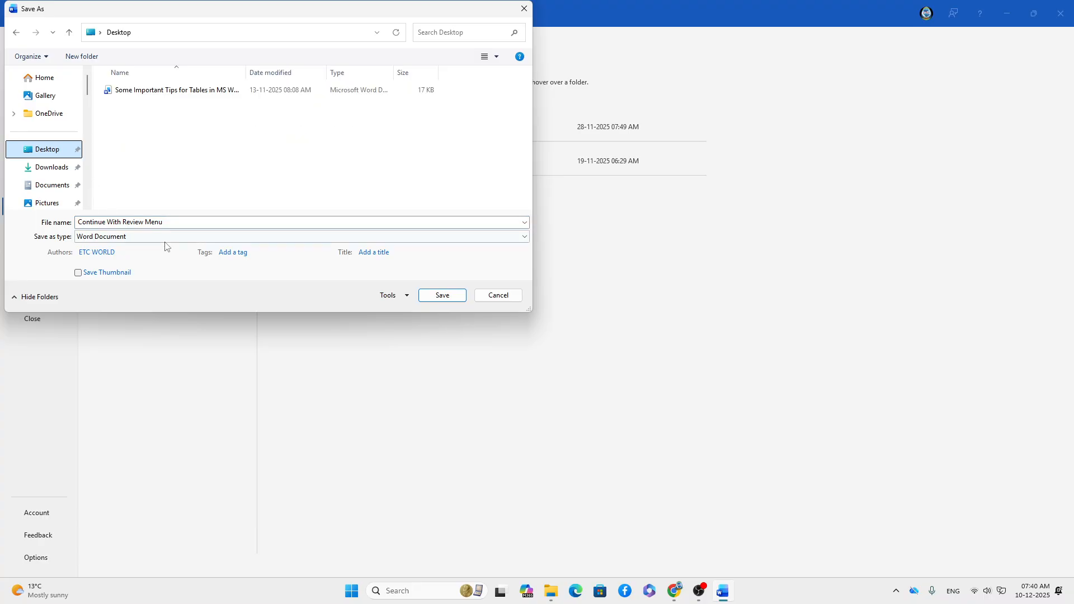
click(183, 221)
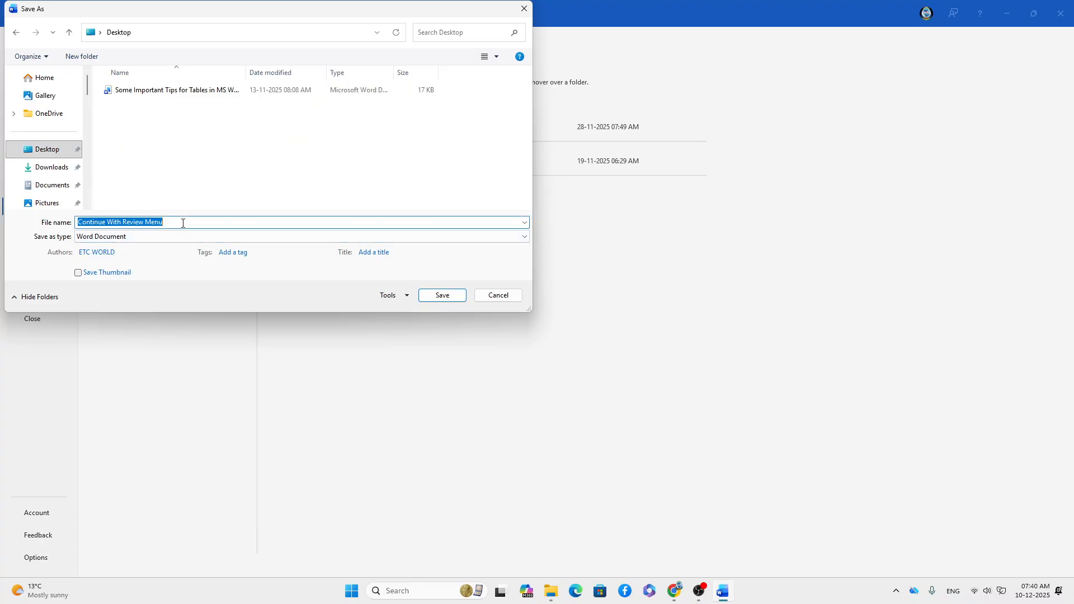
click(442, 297)
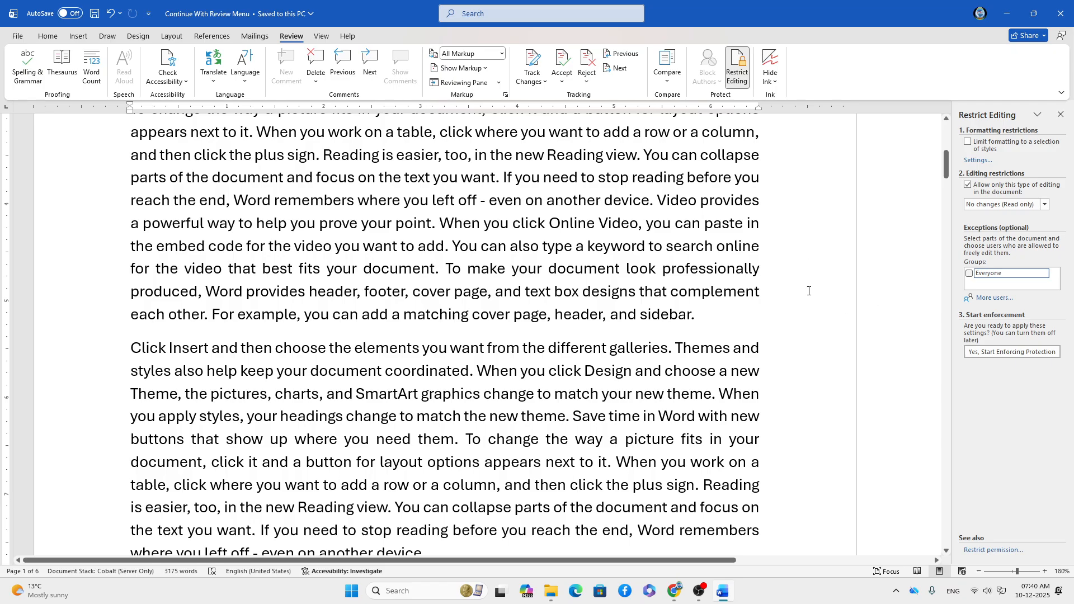
Start enforcing the read-only protection, entering and confirming a password.
click(1061, 114)
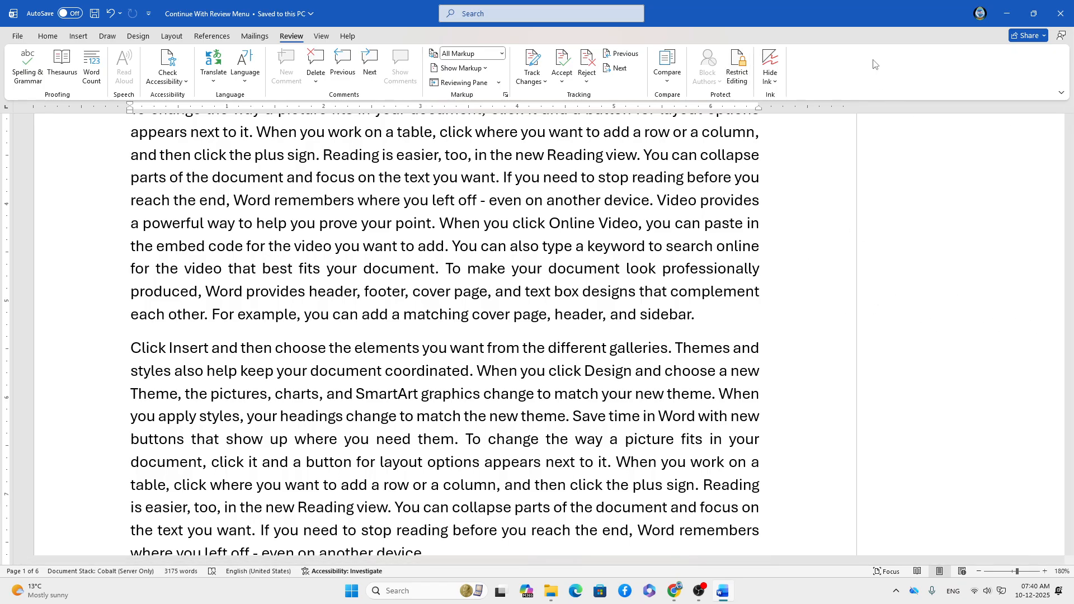
click(738, 73)
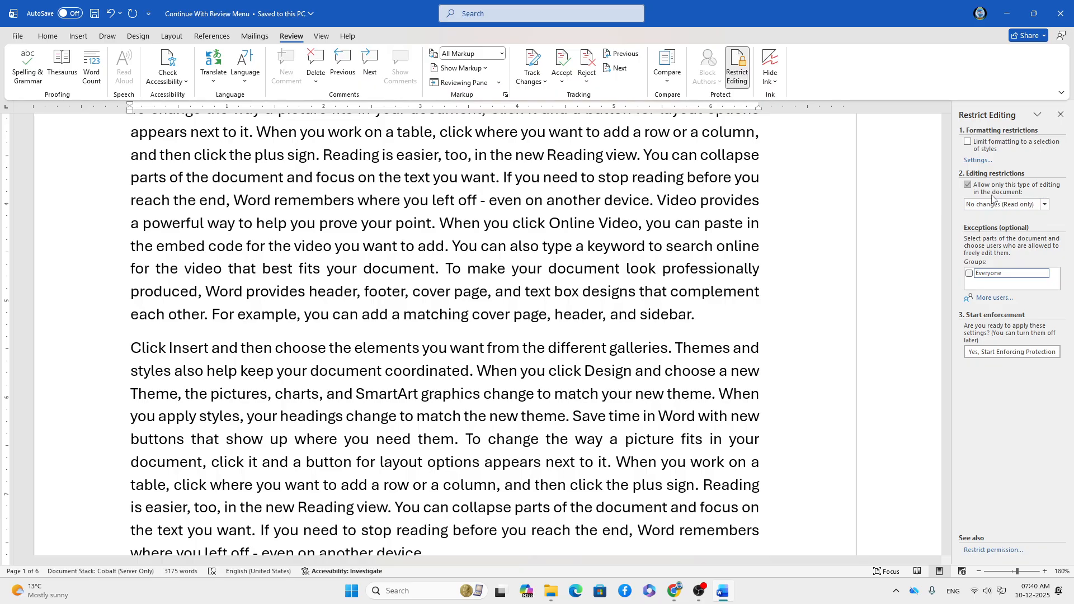
click(986, 353)
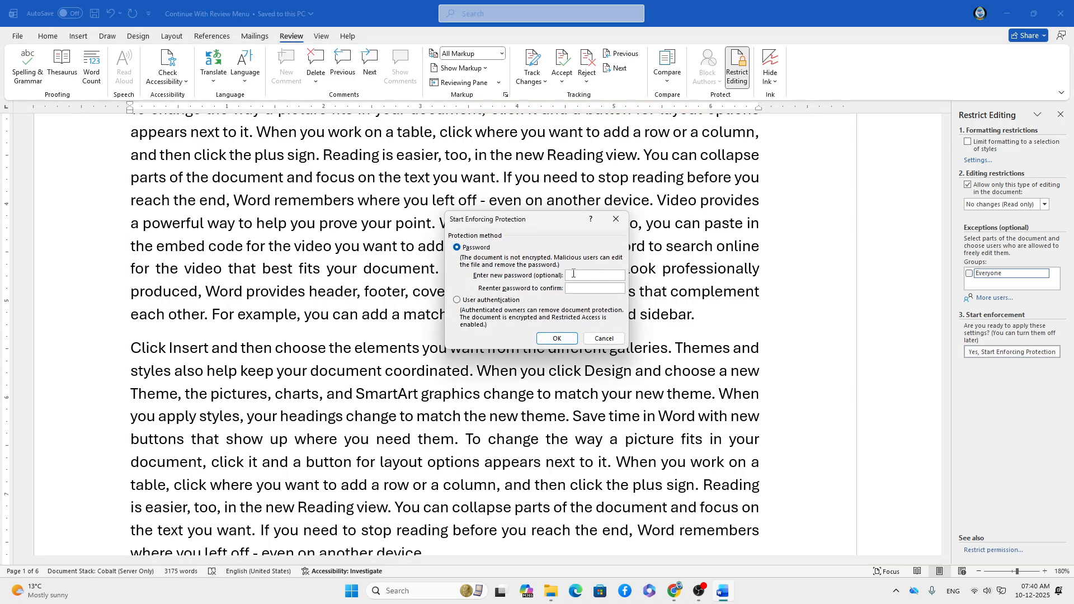
text(1)
click(573, 288)
text(12)
click(557, 339)
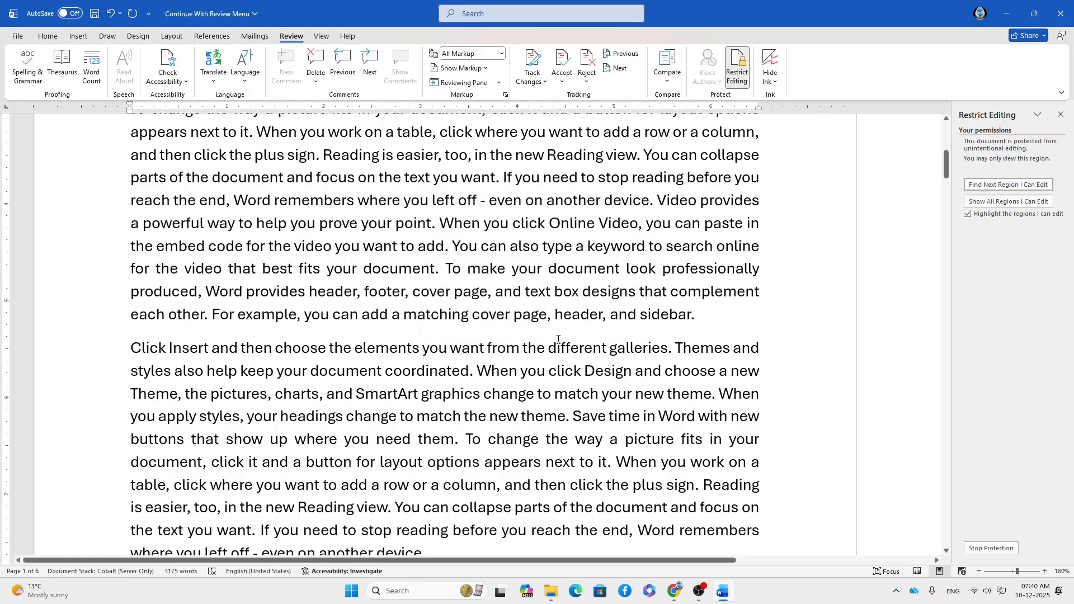
click(1059, 115)
click(578, 203)
key(BackSpace)
click(394, 302)
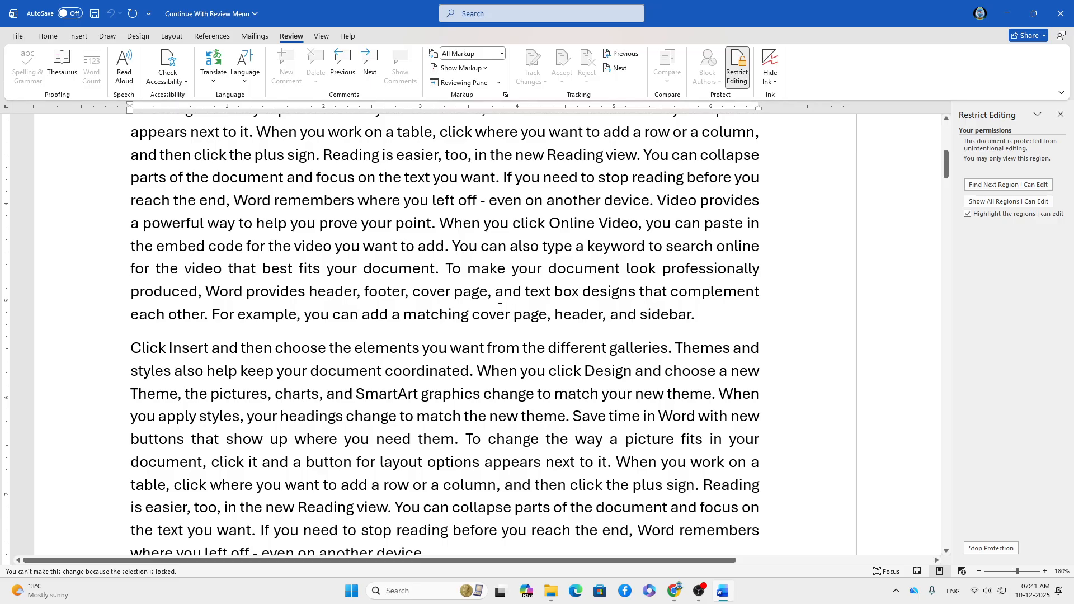
scroll(500, 307, down, 10)
scroll(286, 391, down, 3)
scroll(287, 392, up, 2)
scroll(285, 391, down, 5)
scroll(284, 390, down, 7)
click(555, 224)
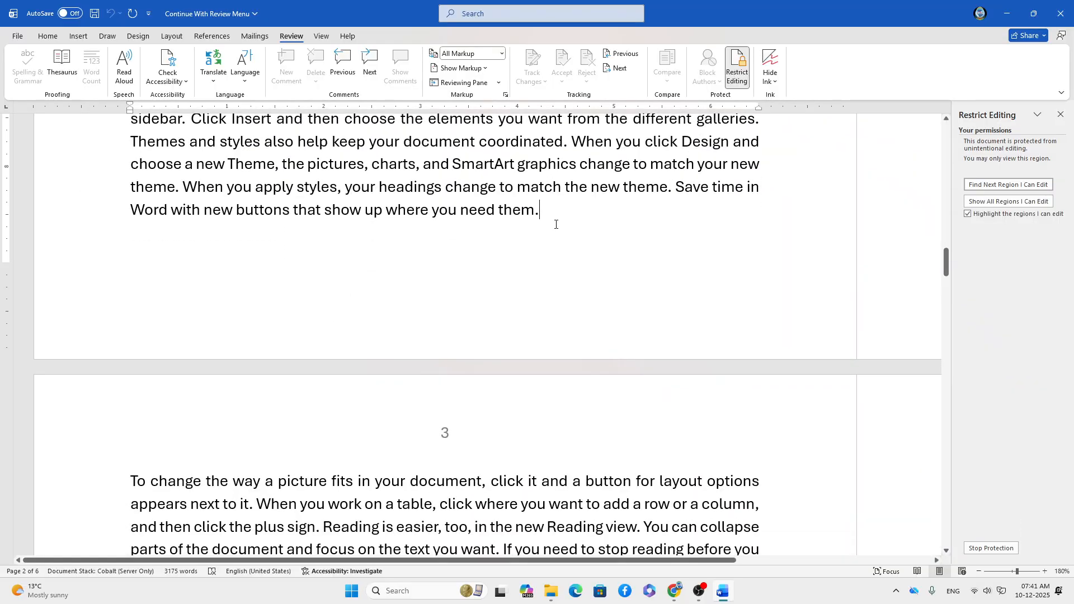
key(Return)
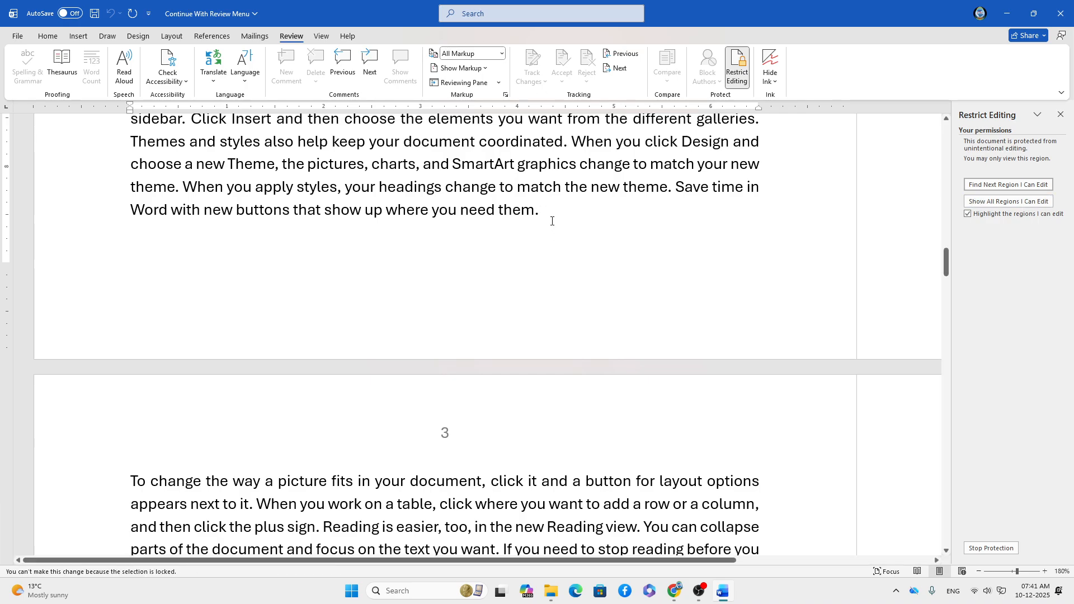
scroll(552, 223, down, 10)
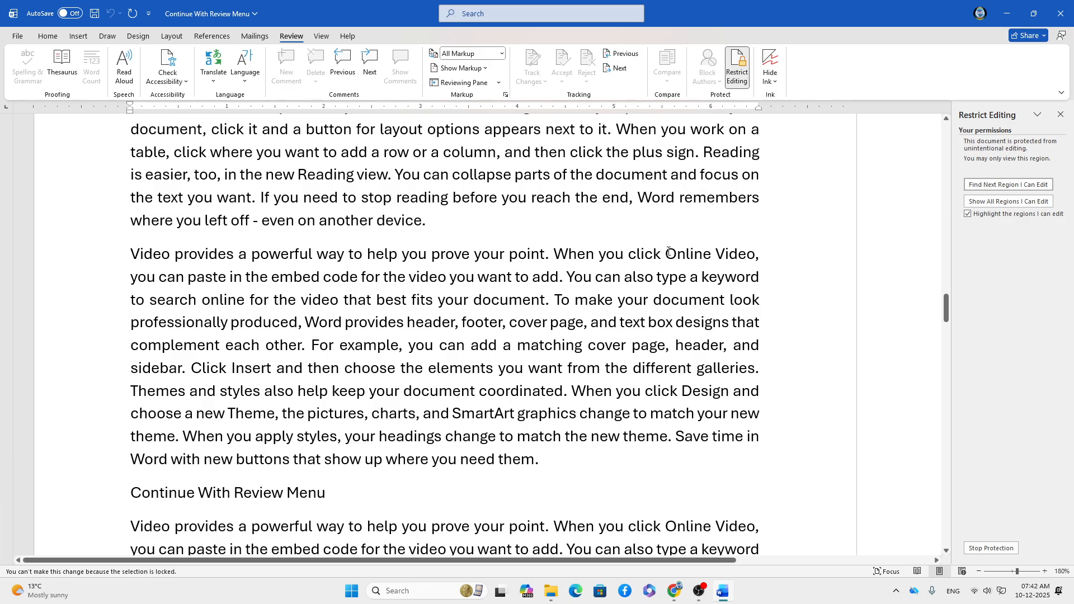
Run Show All Regions I Can Edit, dismiss its message, then choose Stop Protection.
click(1061, 115)
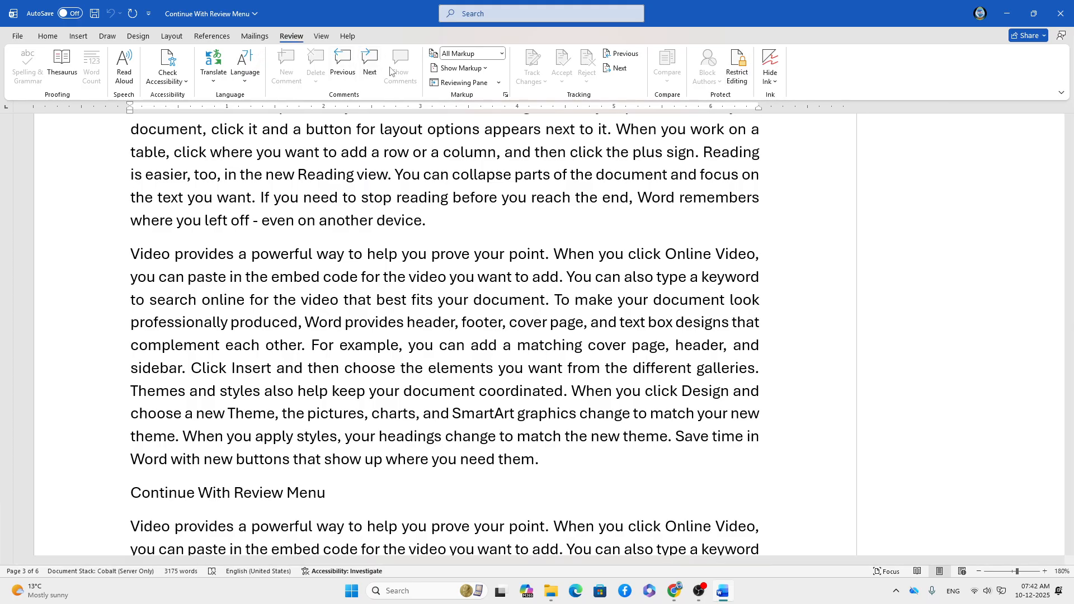
click(738, 76)
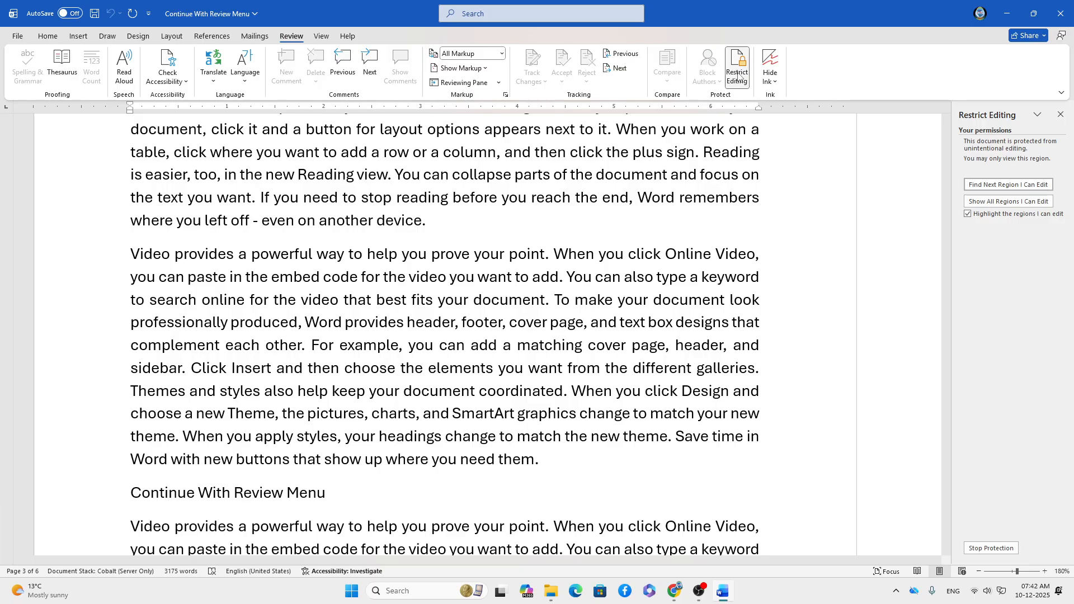
click(992, 203)
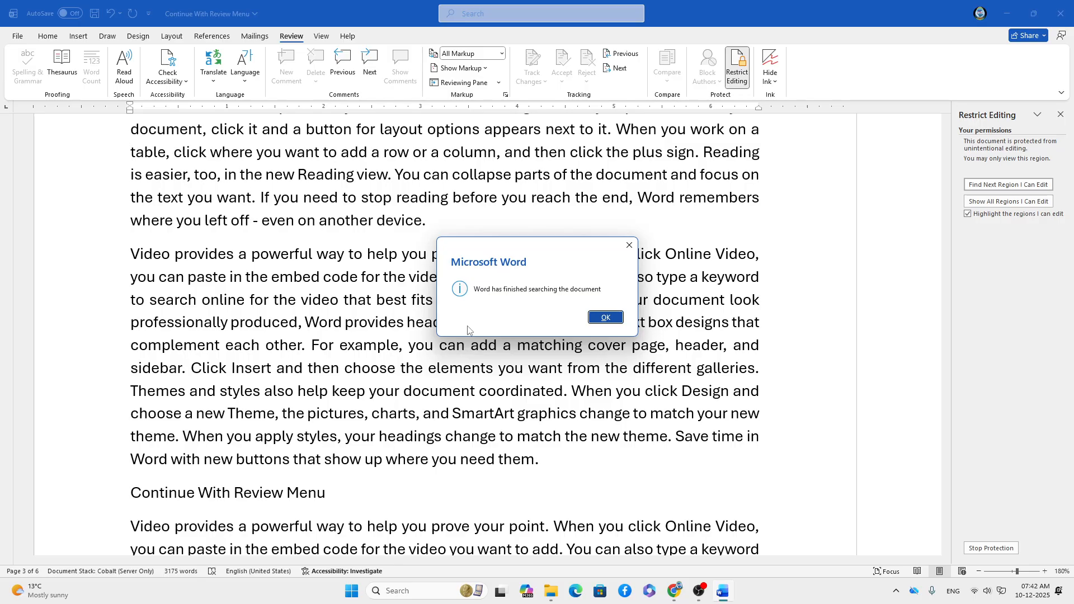
click(609, 318)
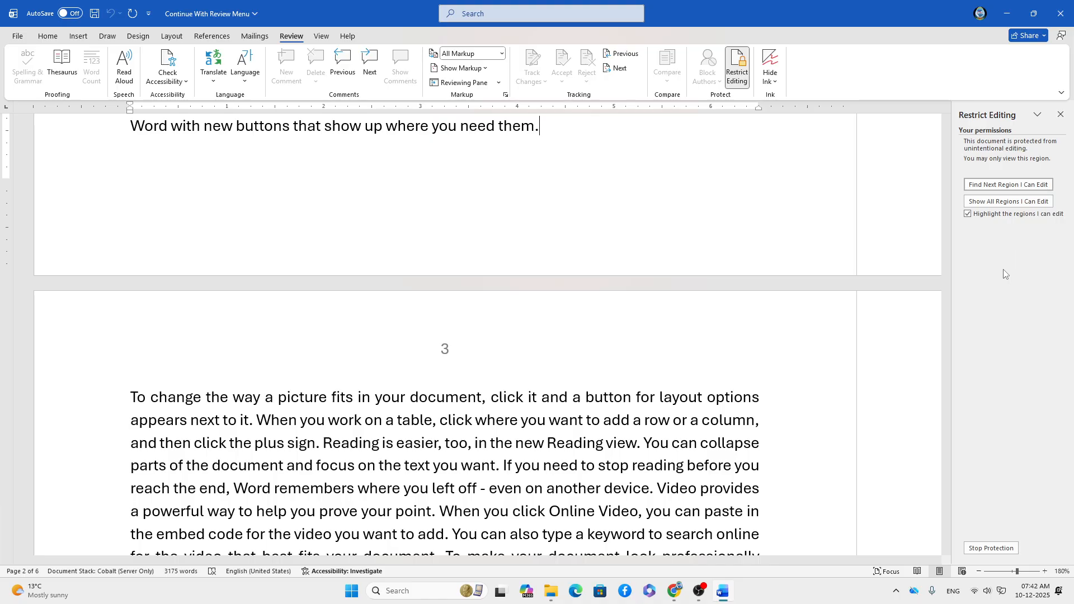
click(1001, 551)
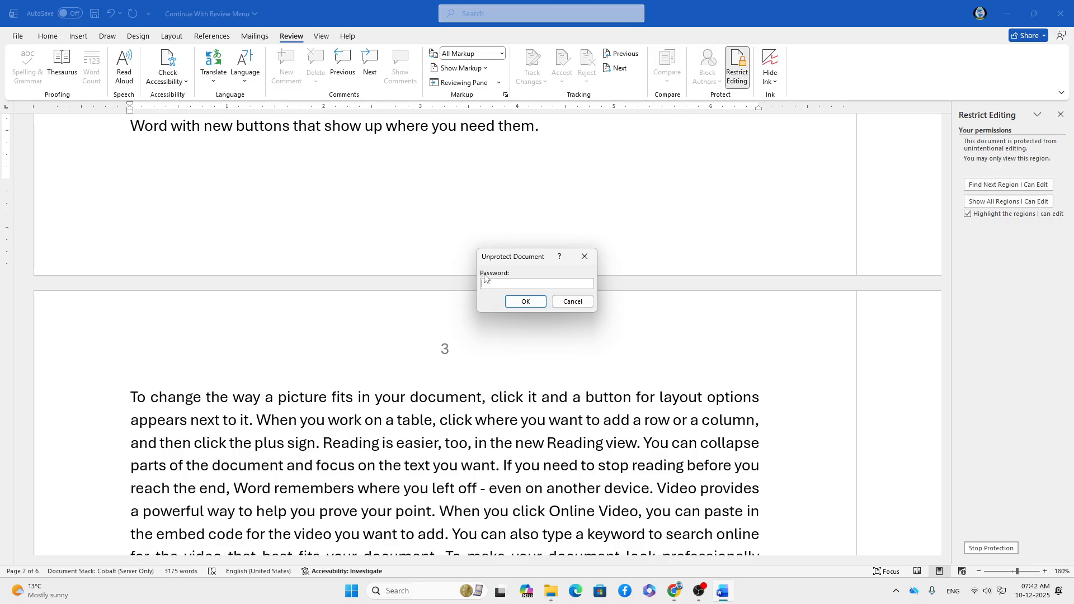
Unprotect the document with its password, then try Restrict Permission and dismiss the IRM error.
text(••)
click(525, 303)
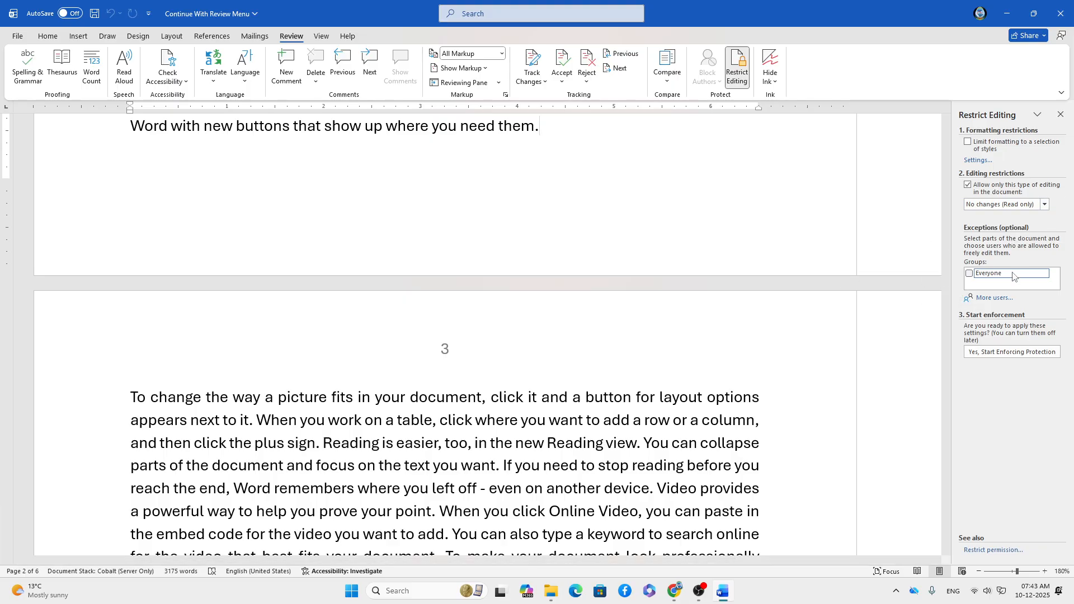
click(990, 550)
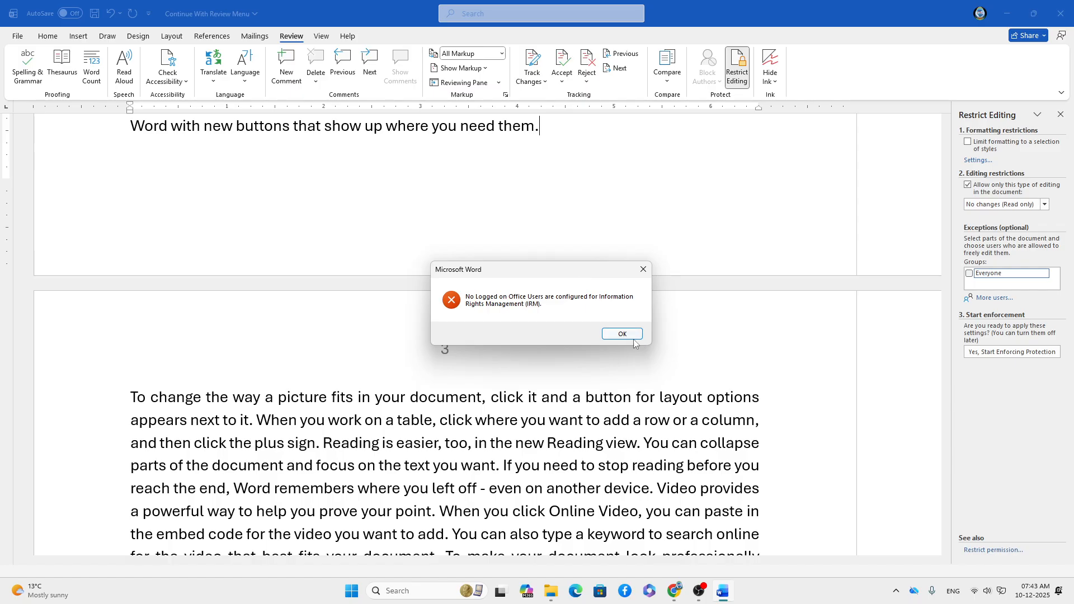
click(620, 333)
Type a test letter 'h' after 'need them.' and retry Restrict Permission, dismissing the error again.
text(h)
click(984, 551)
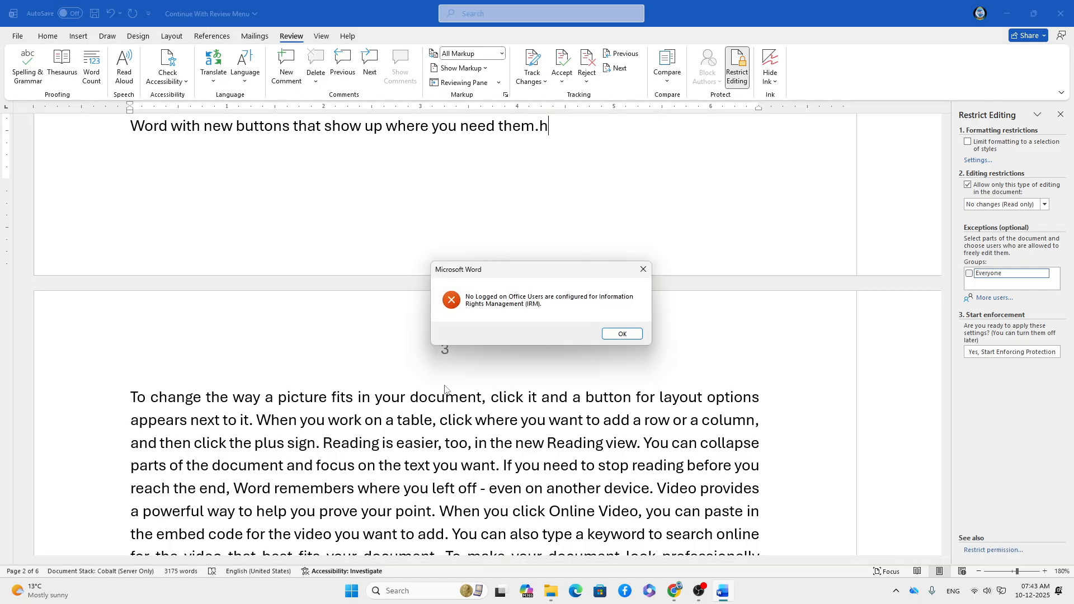
click(629, 334)
scroll(950, 402, down, 1)
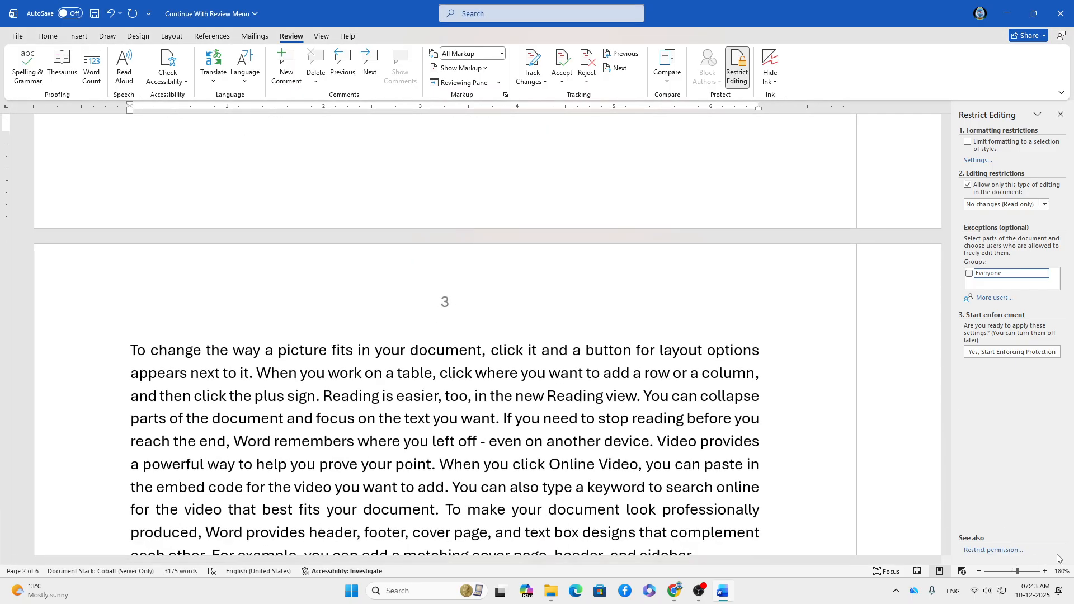
scroll(885, 466, down, 1)
scroll(885, 466, up, 5)
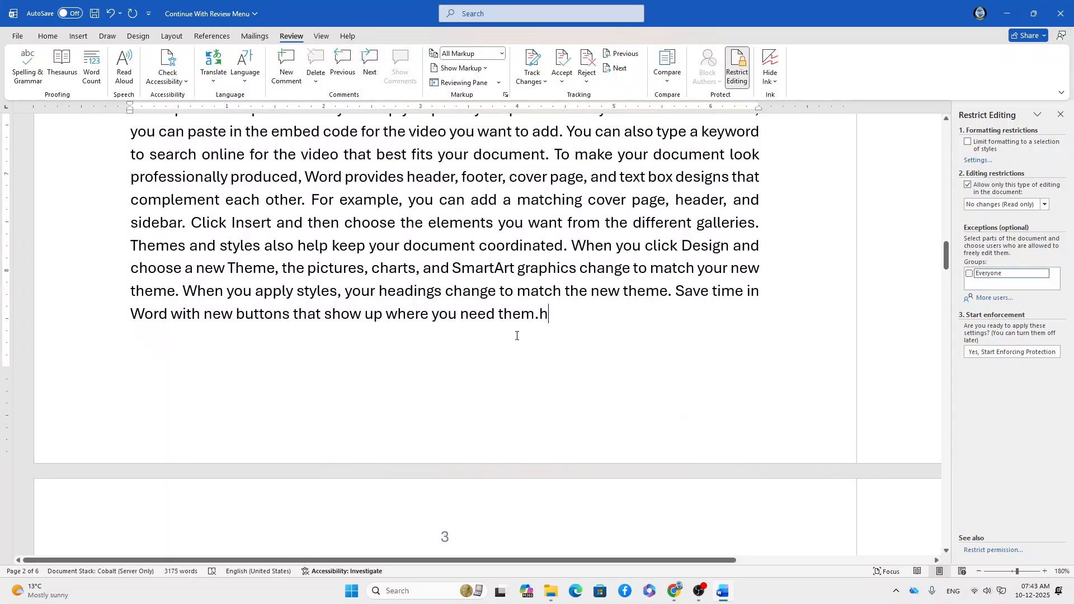
Save and close Continue With Review Menu, then reopen it from Recent.
key(alt+F4)
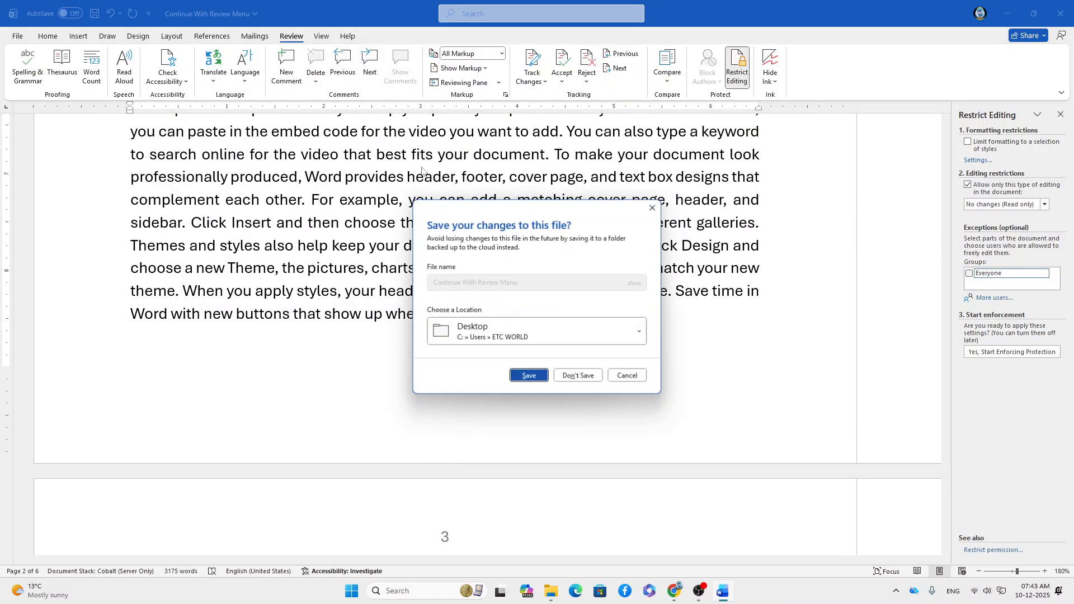
click(529, 375)
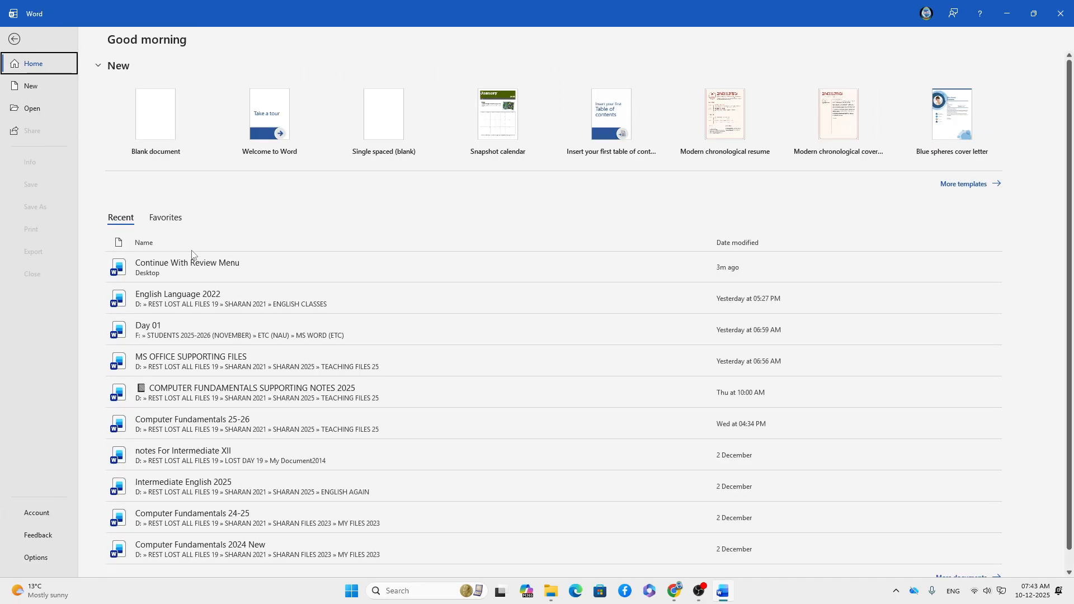
click(188, 266)
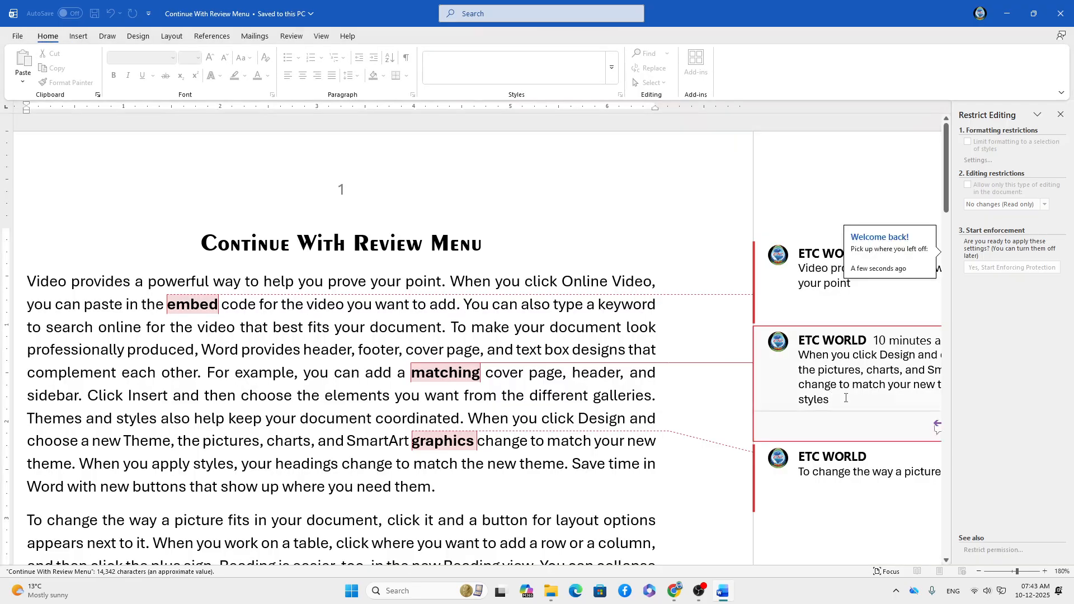
Try Restrict Permission, dismiss the IRM error, and begin enforcing read-only protection with a password.
click(980, 551)
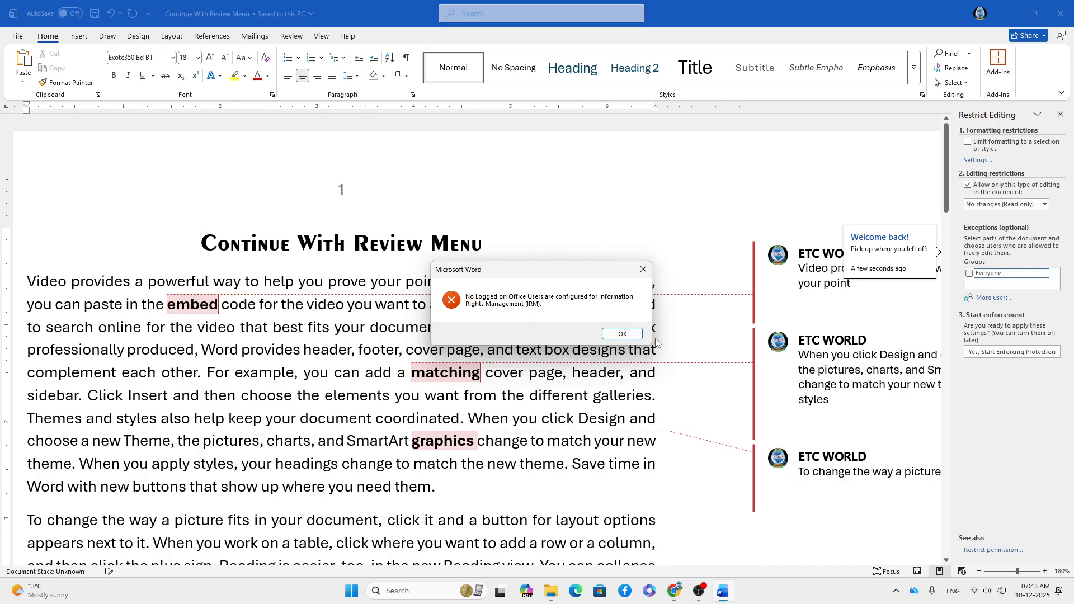
click(622, 334)
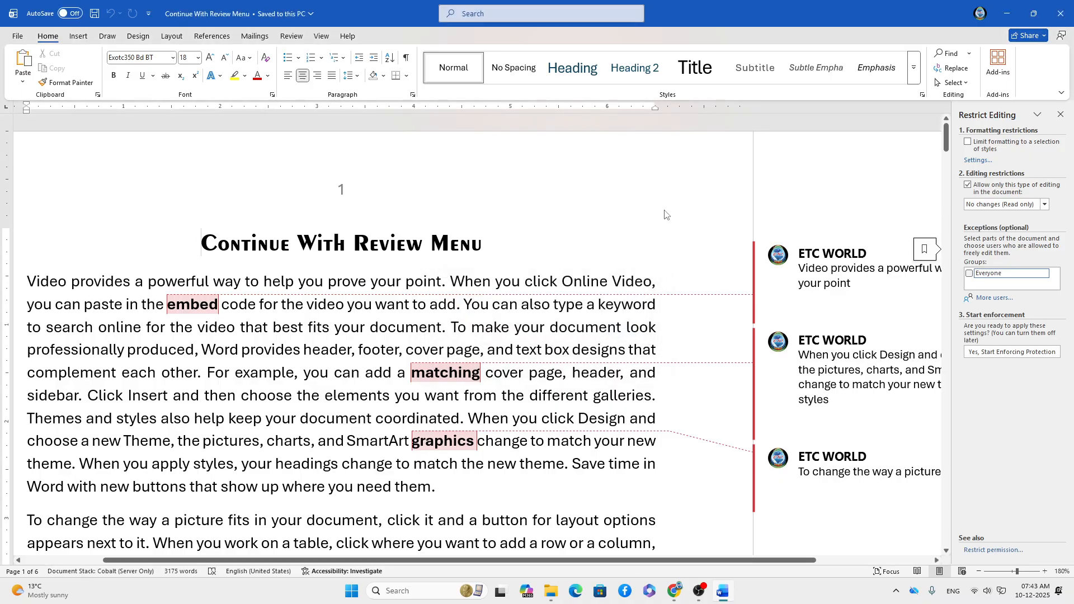
click(995, 354)
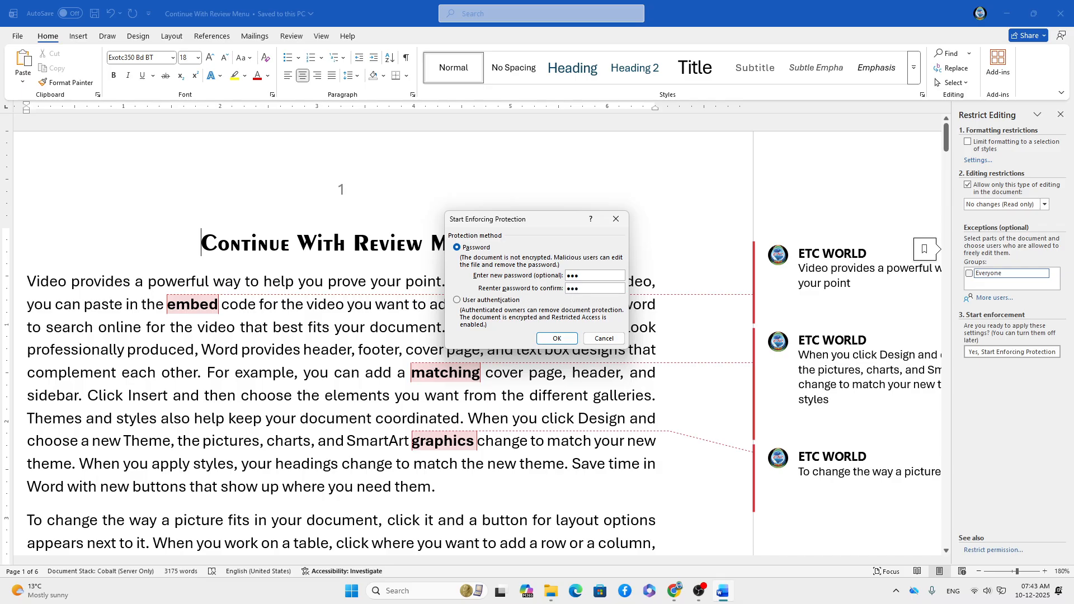
Enforce the protection, confirm a Backspace after 'and' on page 1 is blocked, then choose Stop Protection.
click(556, 339)
scroll(751, 334, down, 15)
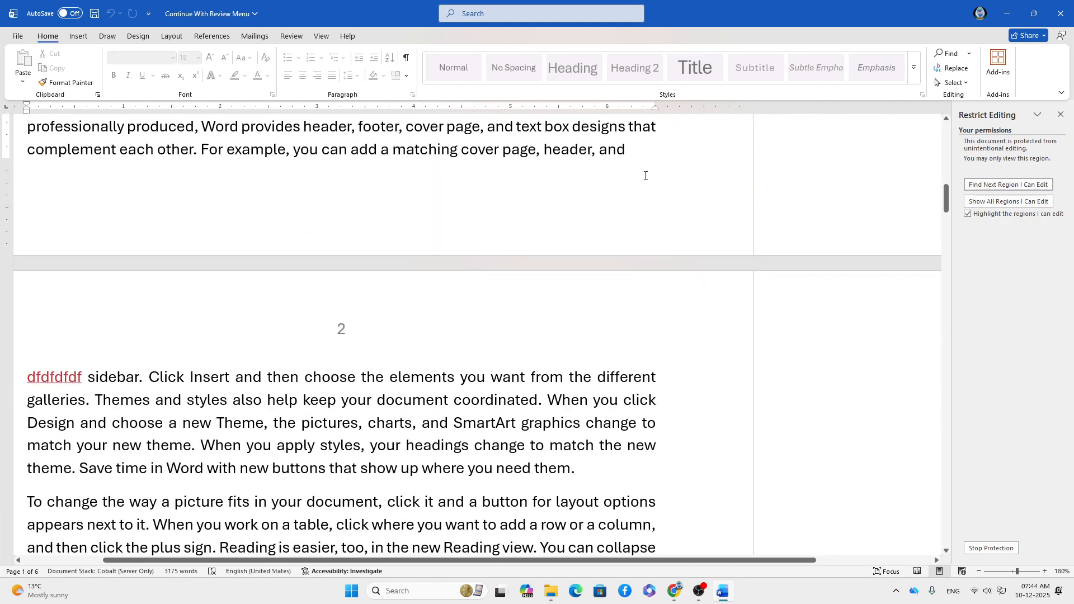
click(635, 155)
key(BackSpace)
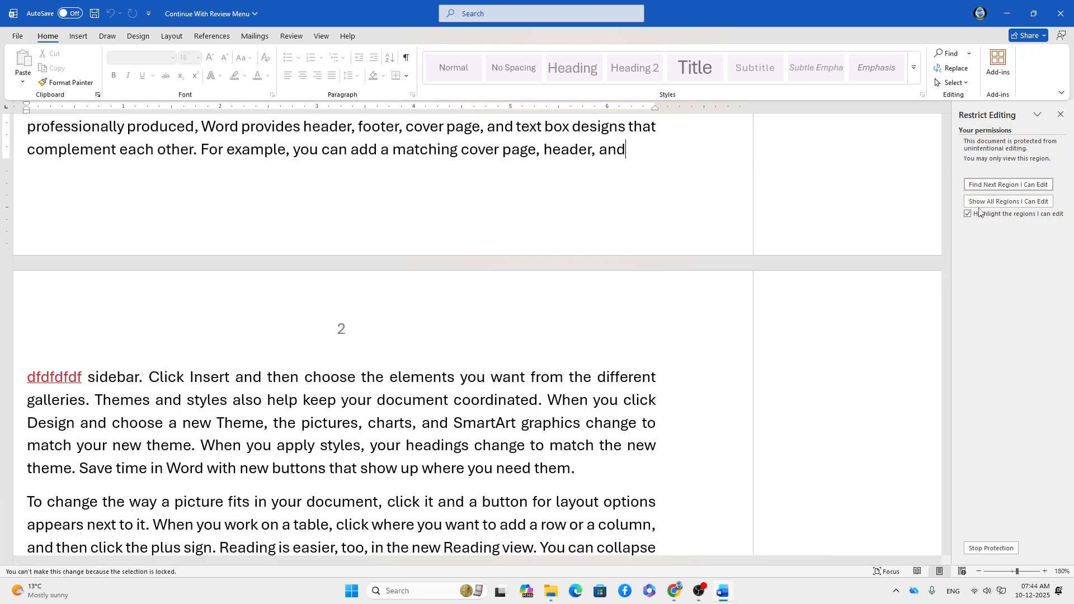
click(990, 547)
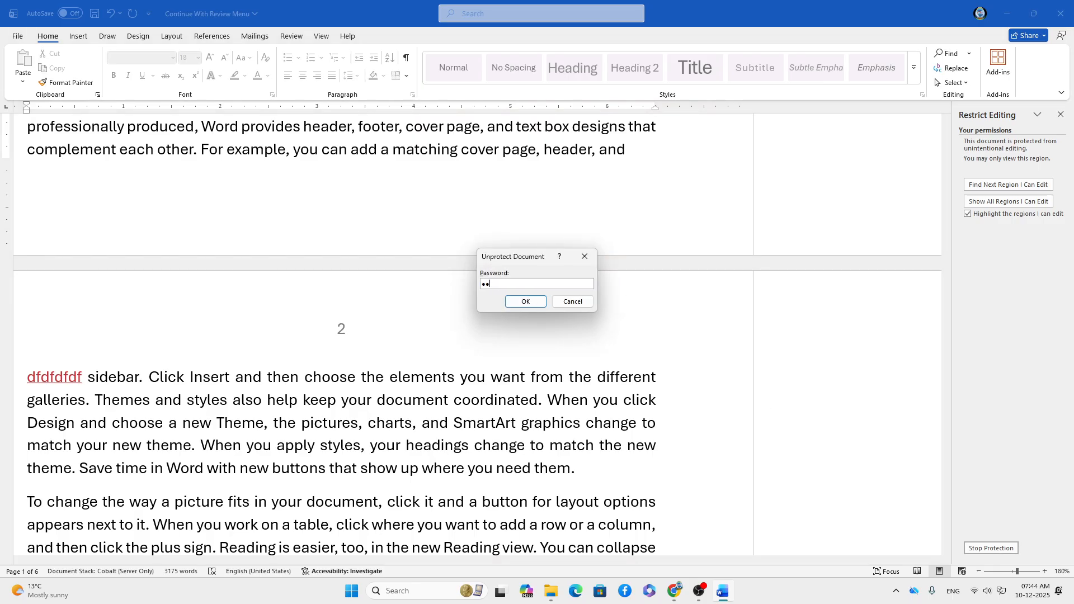
Confirm the password to lift protection and type 'dfdfdfd' after 'and' to prove editing works.
click(524, 301)
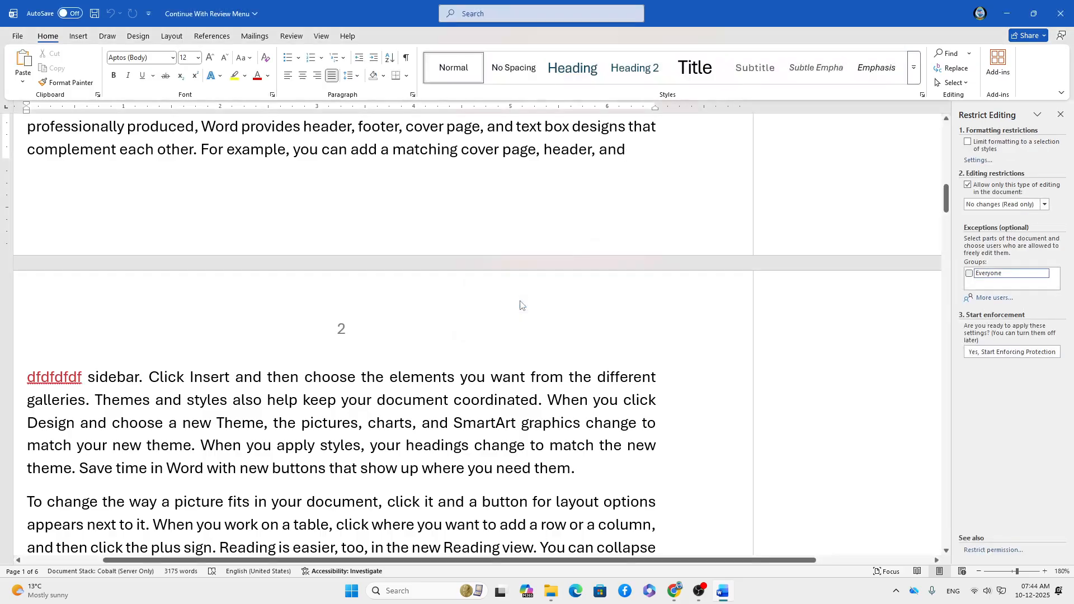
text(dfdfdfd)
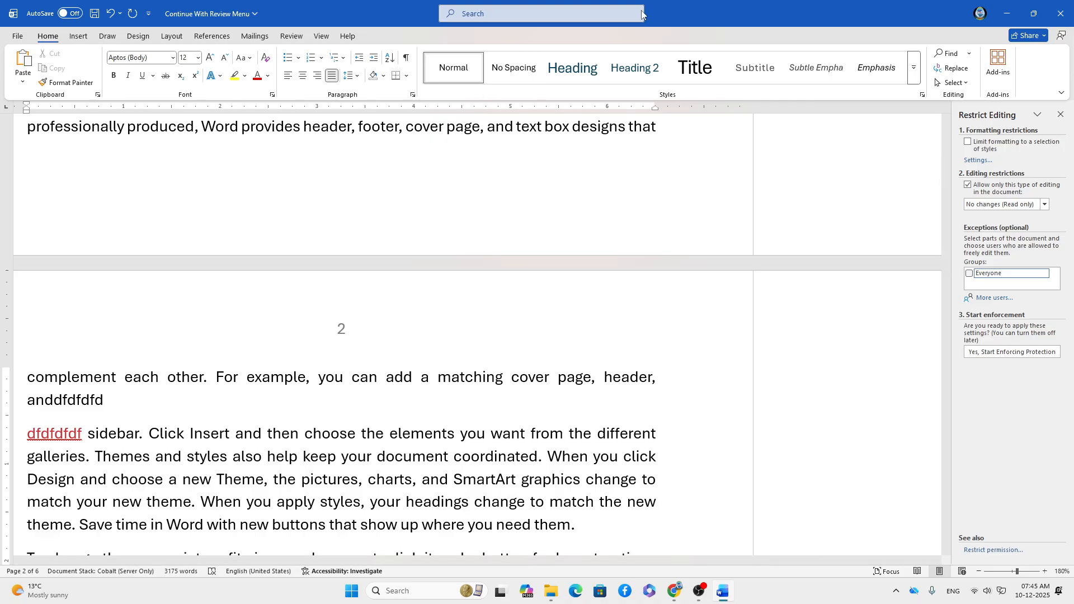
Hide the document's ink via the Review tab's Hide Ink option, then minimize Word.
click(292, 35)
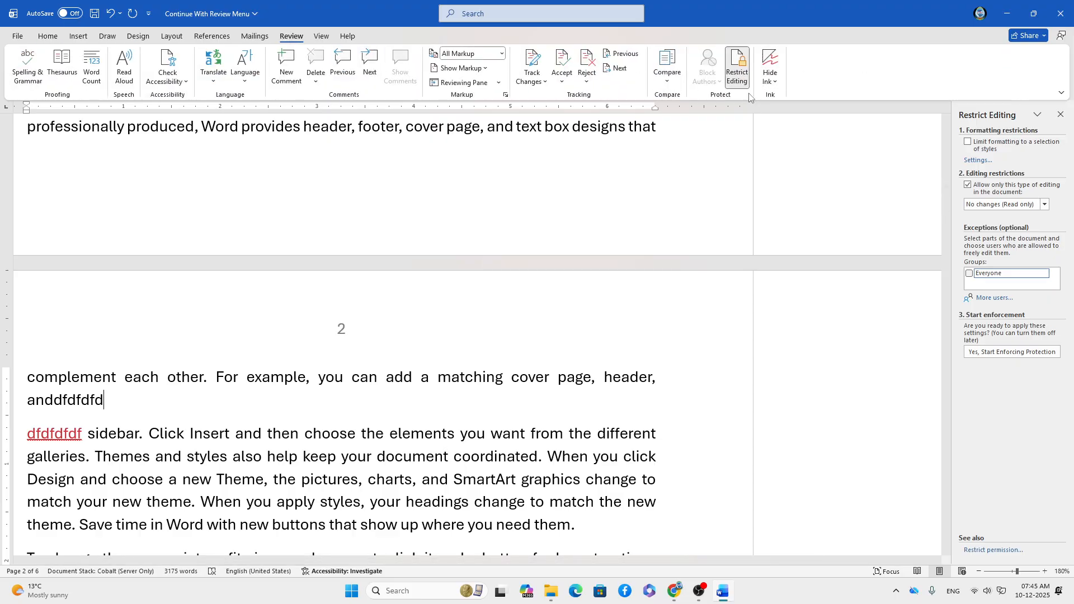
click(770, 77)
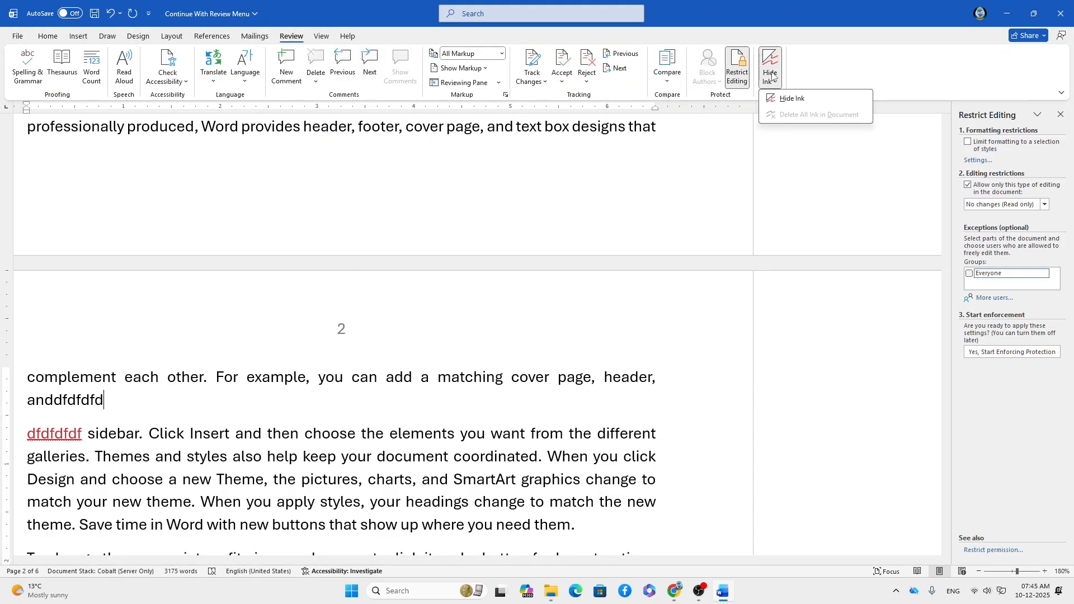
click(788, 99)
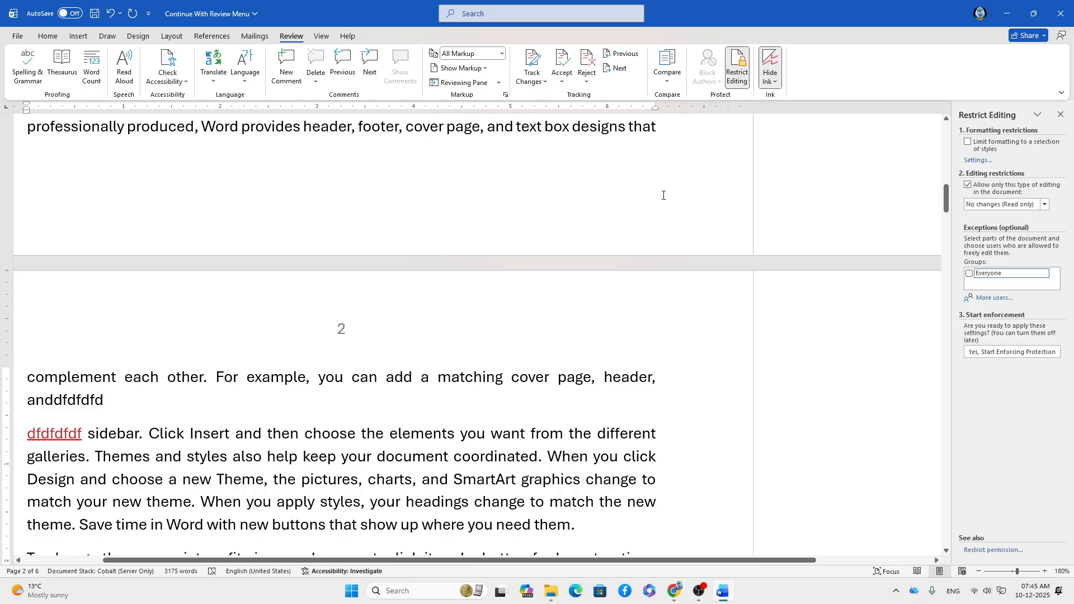
click(1006, 15)
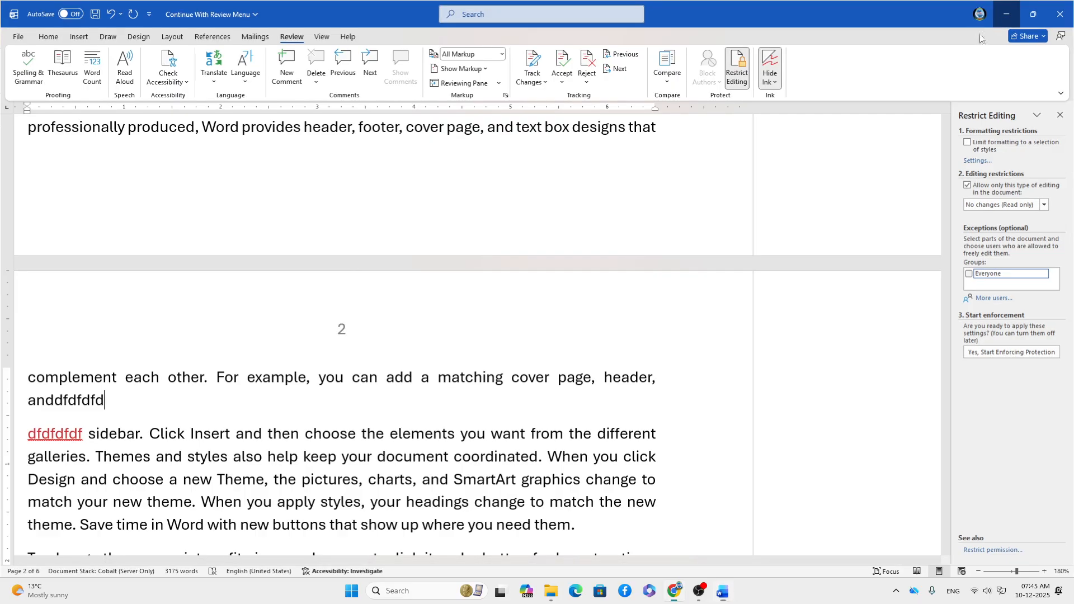